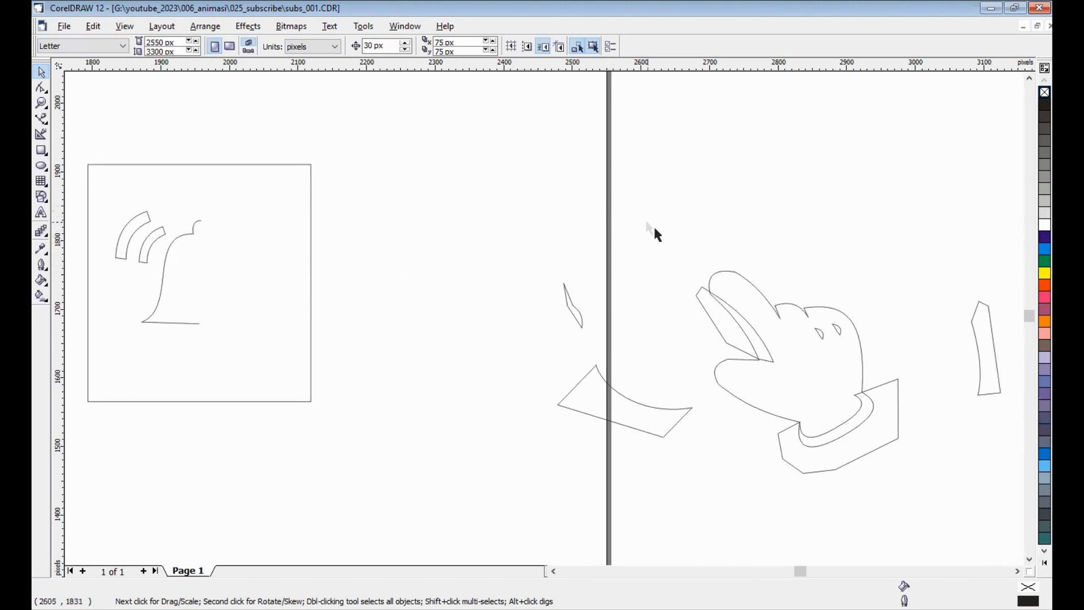
Try moving the angular cuff shape away from the hand's wrist, and undo the move
key("F2")
left_click_drag(655, 232, 940, 514)
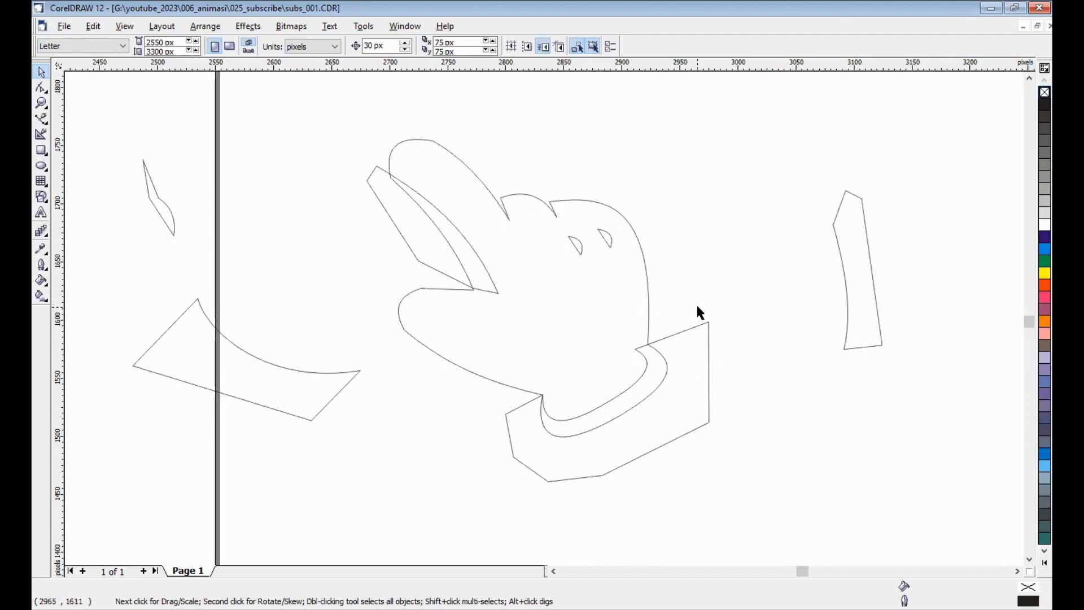
left_click(691, 365)
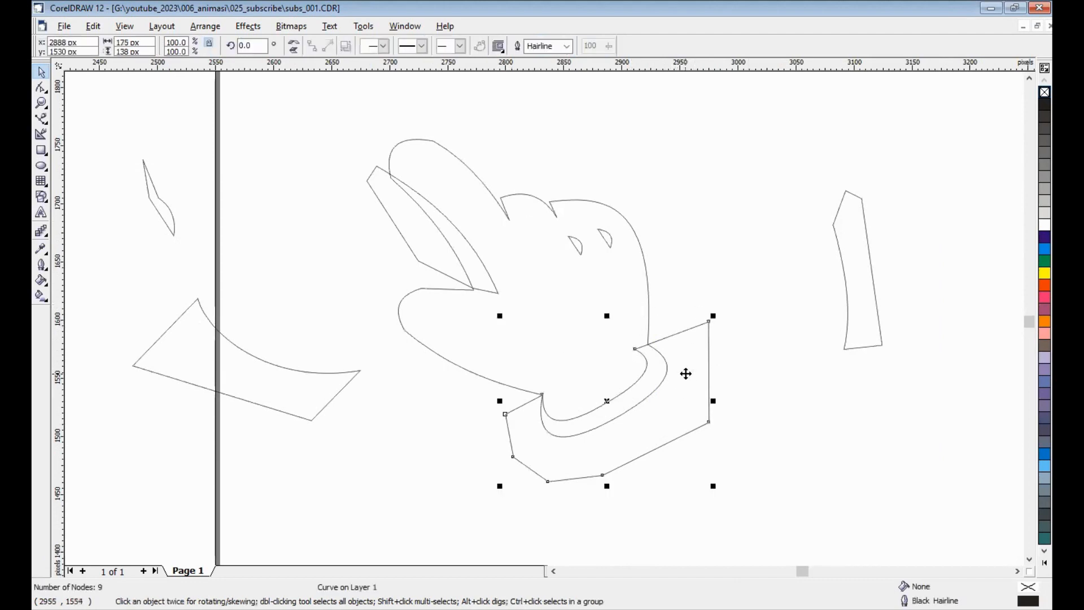
left_click_drag(685, 373, 731, 431)
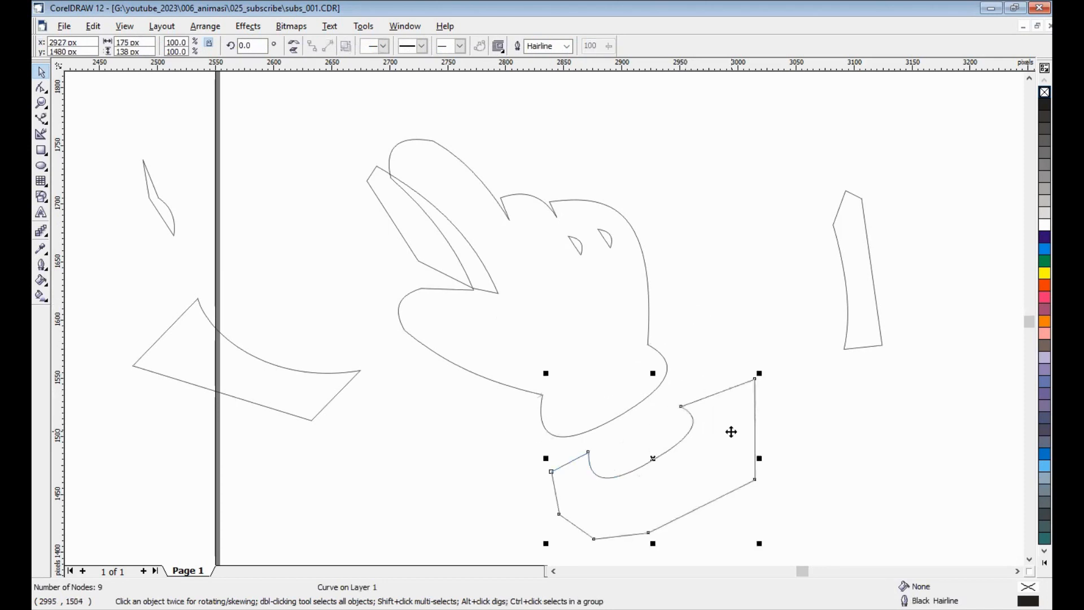
key("ctrl+z")
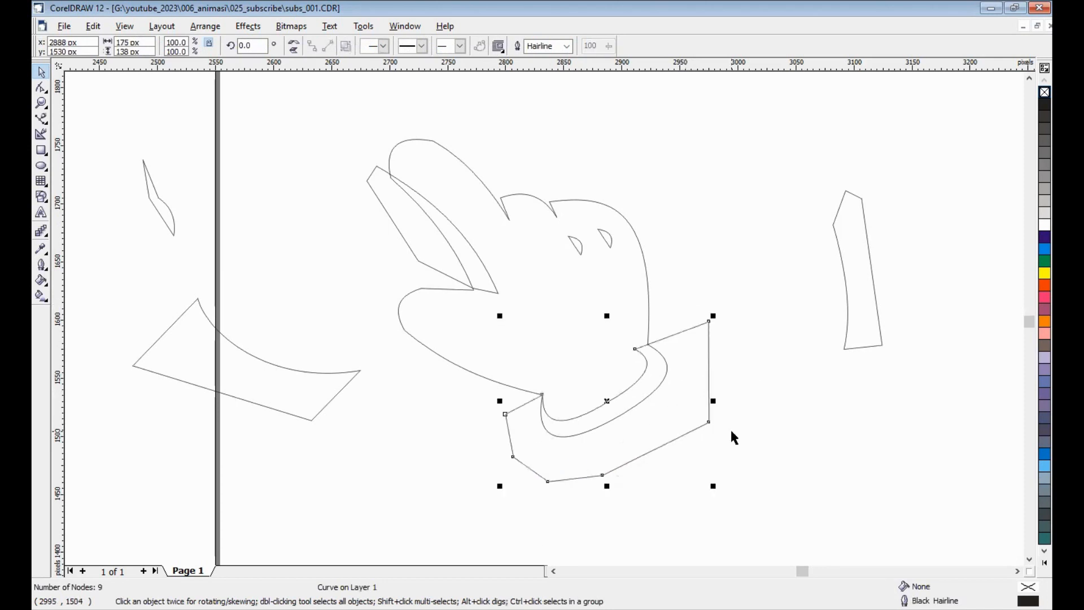
left_click(755, 387)
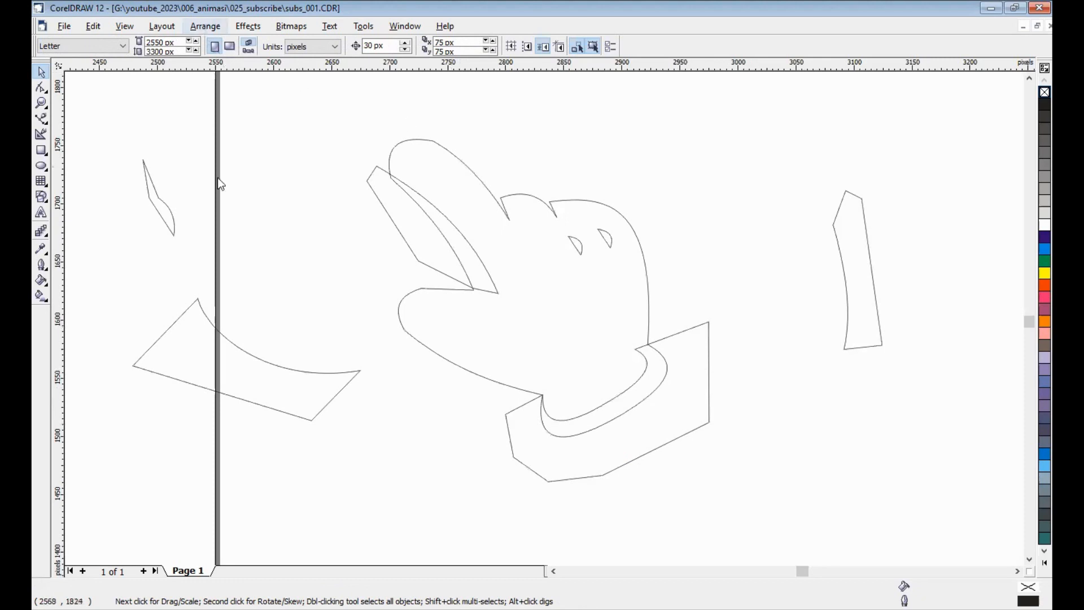
Intersect the angular cuff shape with the hand outline using Shaping, leaving both the source and target objects
left_click(205, 25)
mouse_move(236, 228)
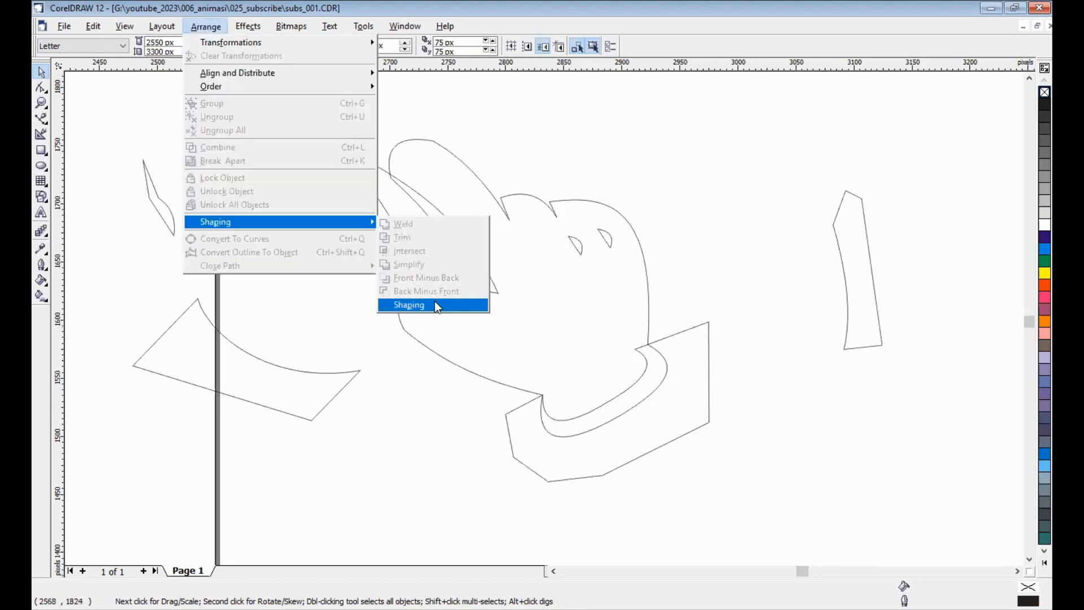
left_click(435, 305)
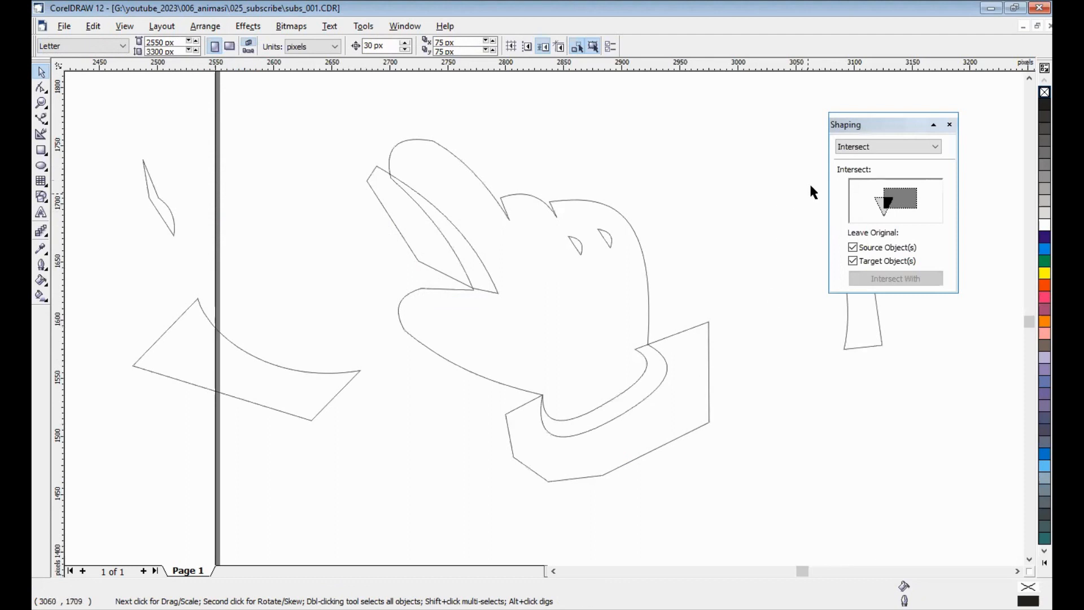
left_click(693, 350)
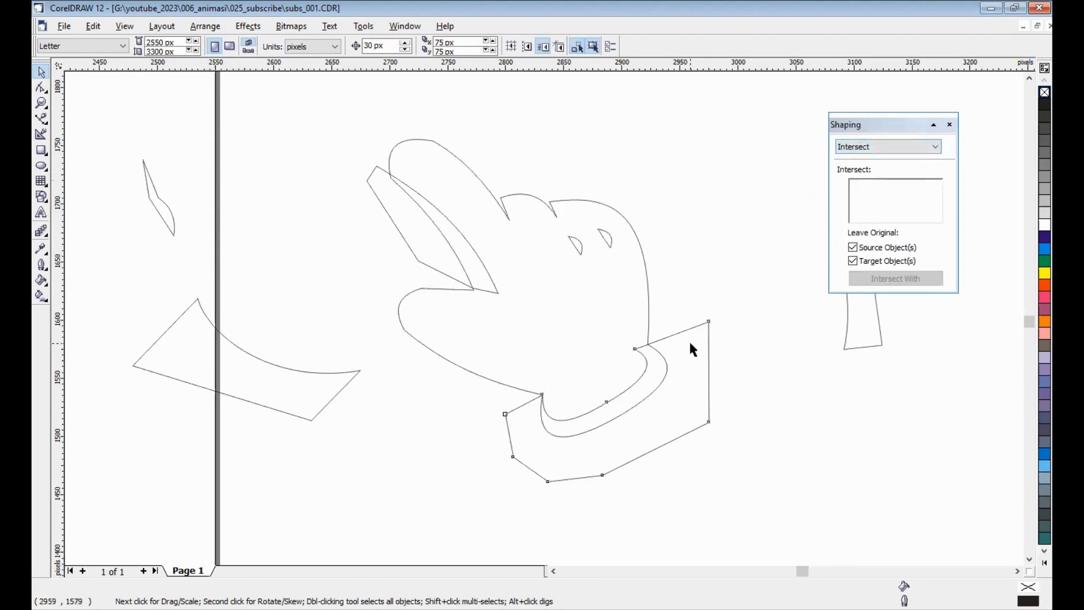
left_click(638, 242)
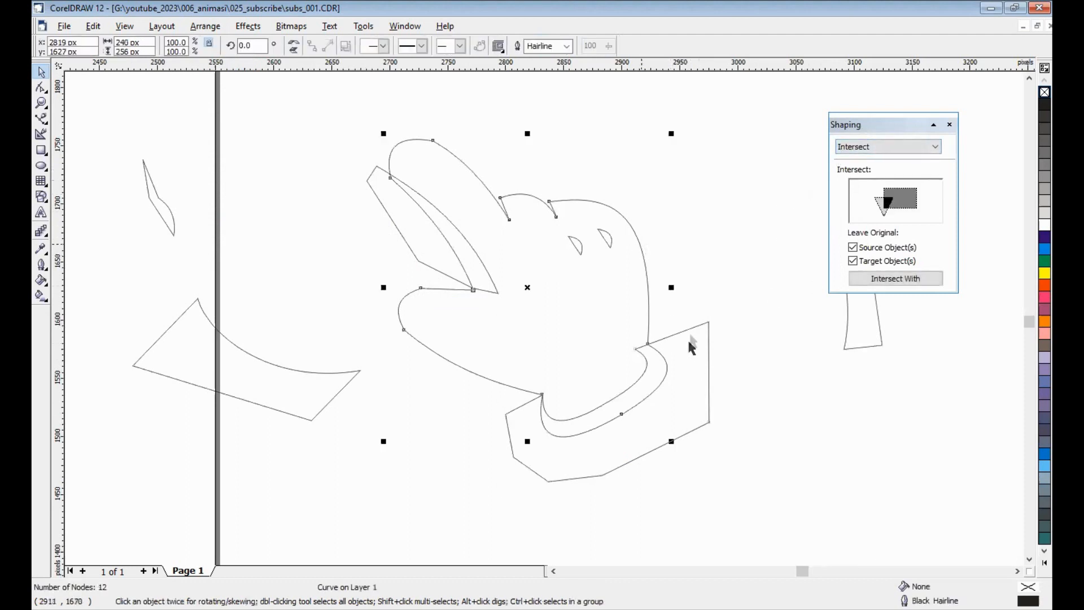
left_click(737, 235)
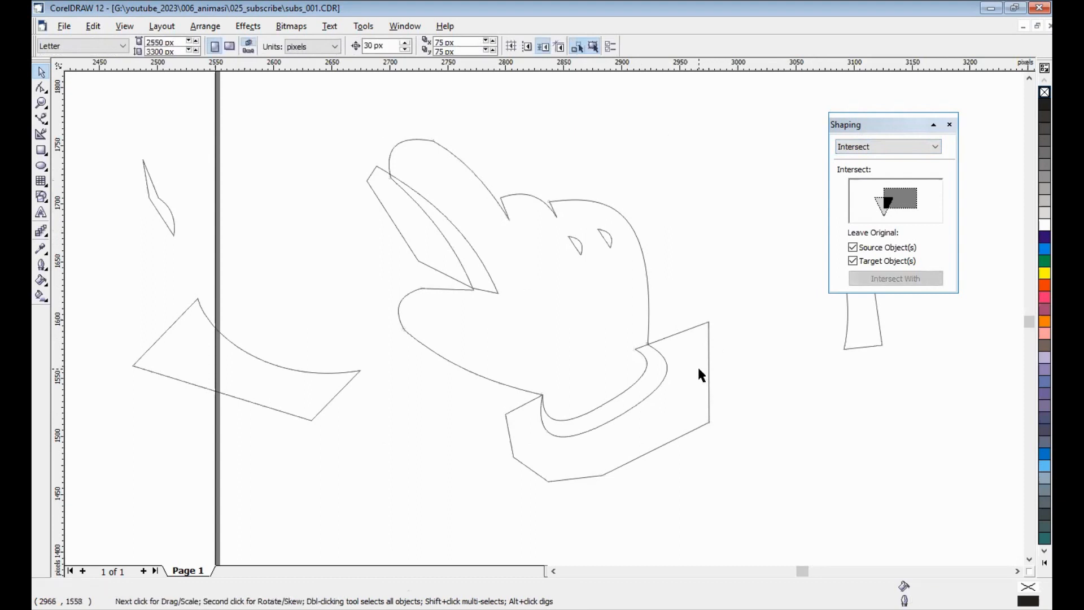
left_click(699, 369)
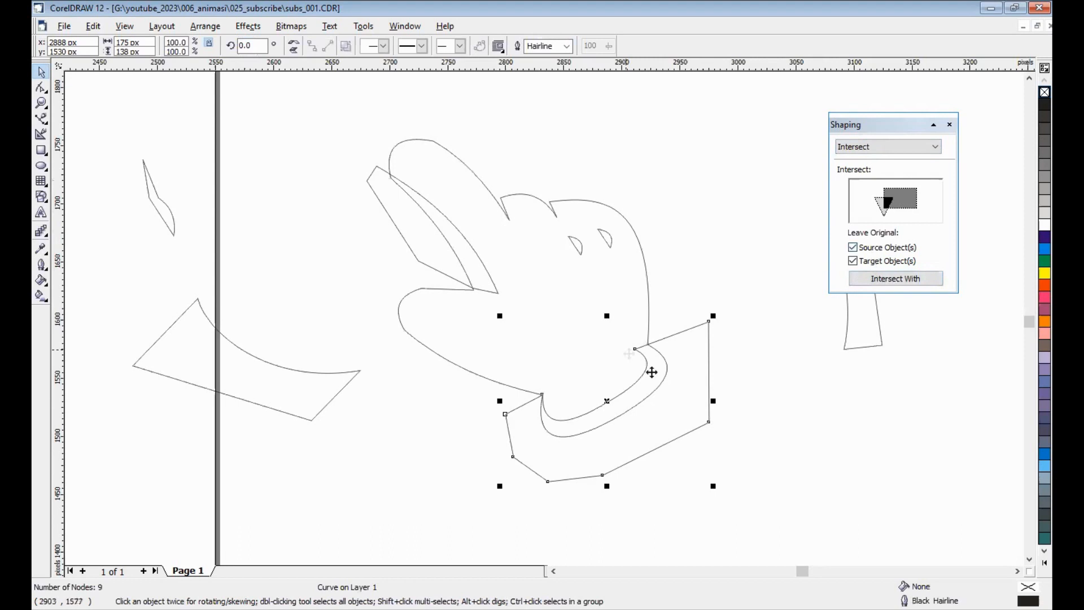
left_click(859, 284)
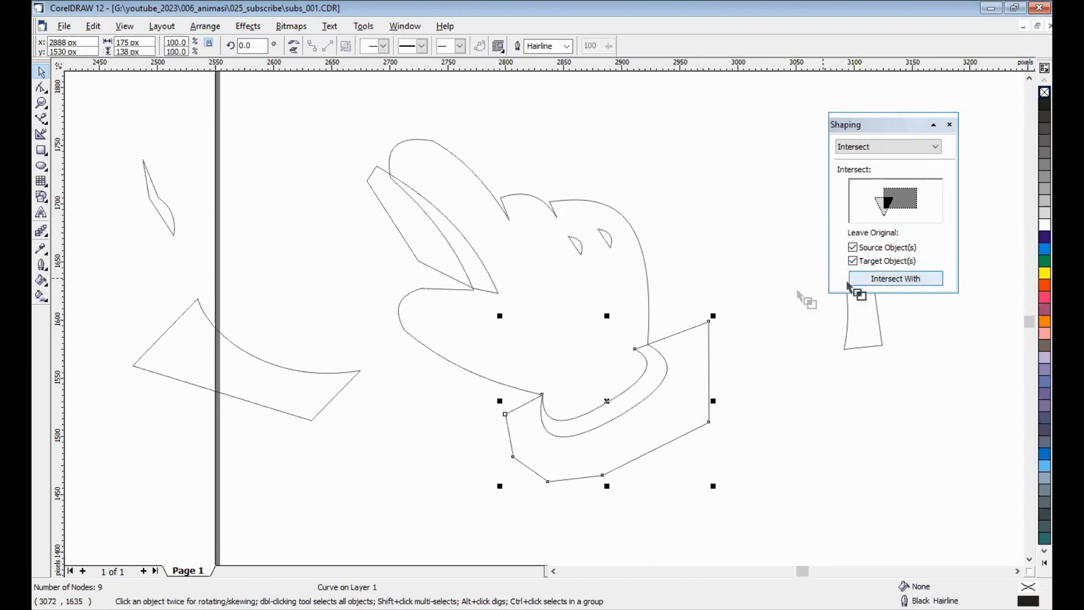
left_click(645, 263)
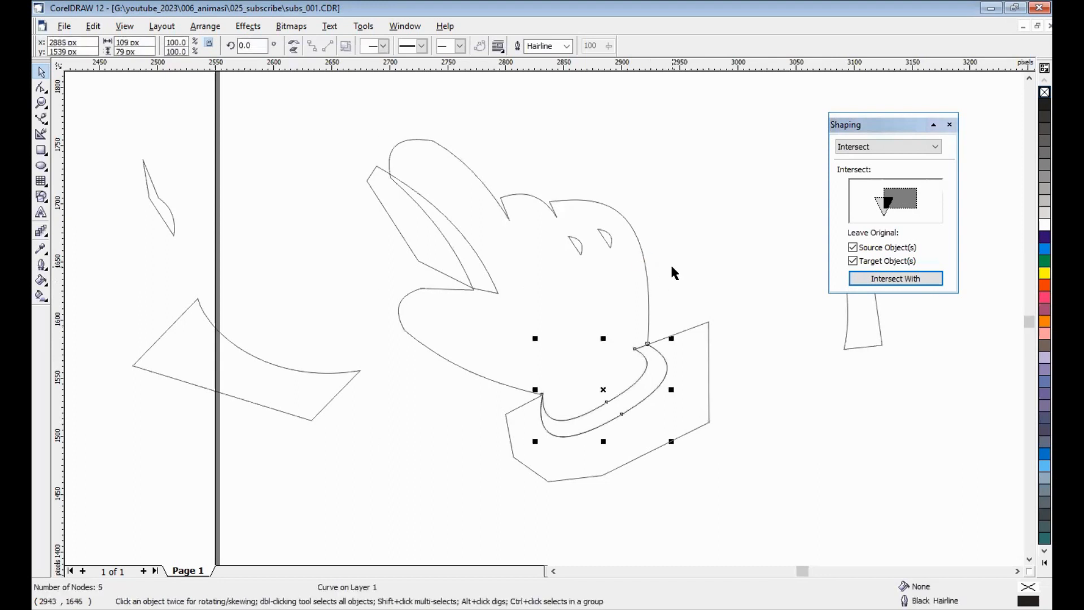
Pull the original angular cuff shape away from the wrist and delete it
left_click(661, 333)
left_click(695, 357)
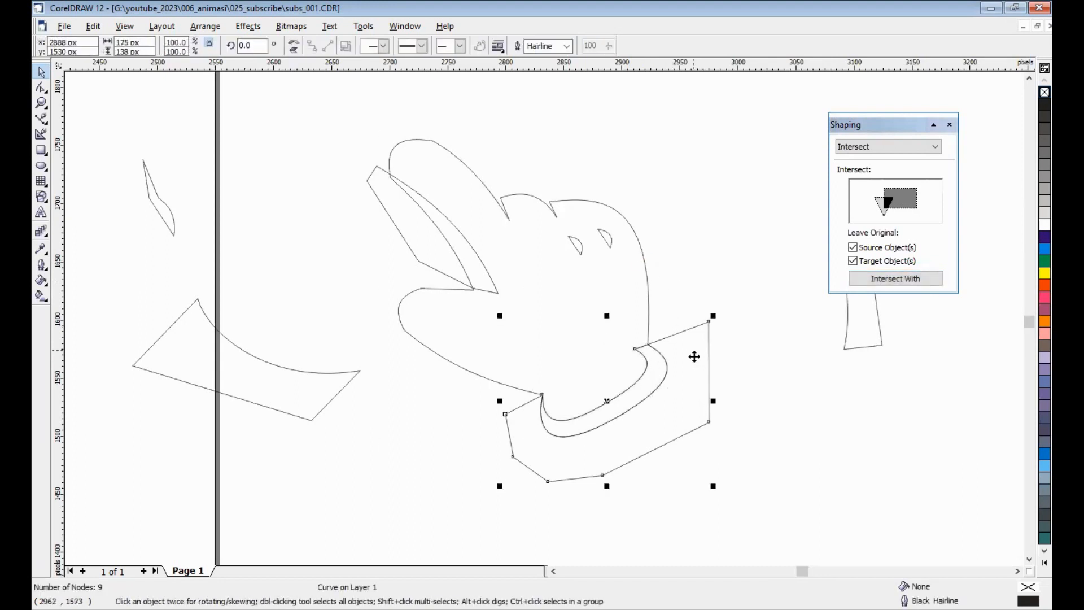
left_click_drag(696, 358, 844, 439)
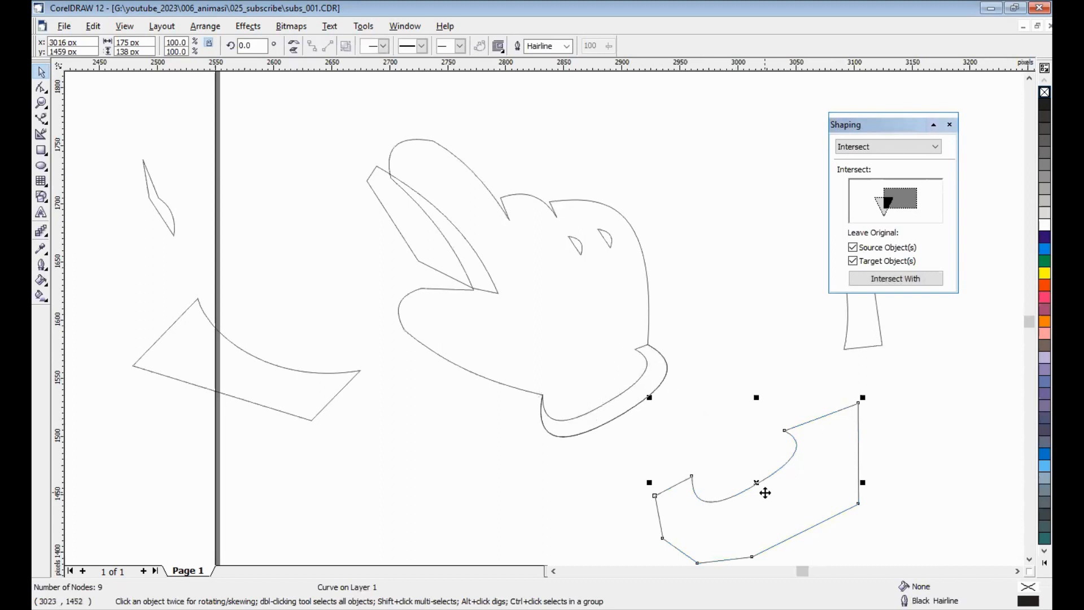
key("Delete")
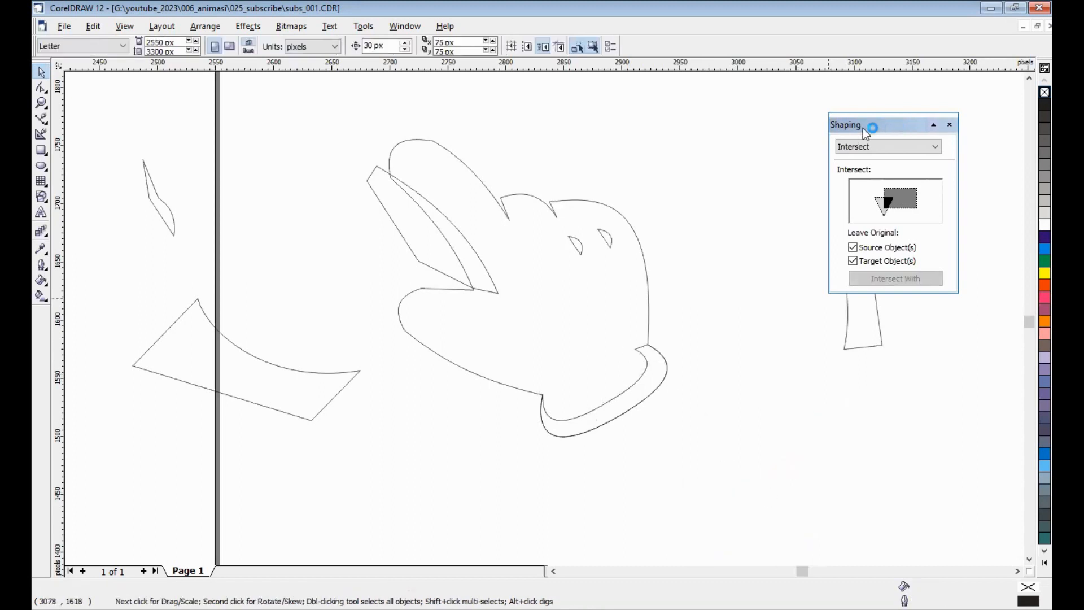
Nudge the tall tapered strip horizontally to about X 2923 px so it overlaps the hand's outer edge
left_click_drag(861, 117, 907, 107)
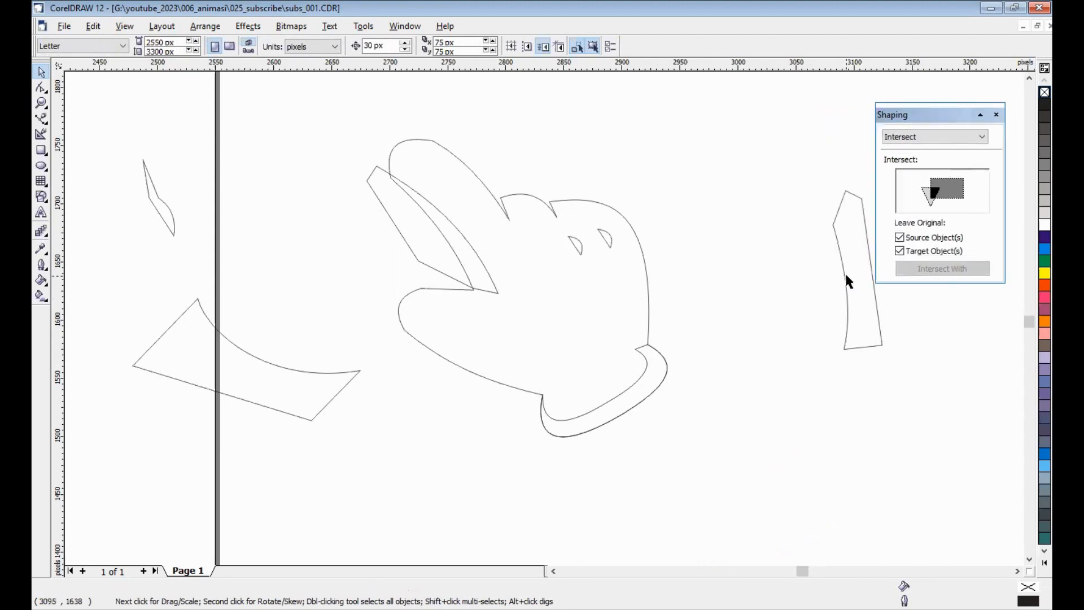
left_click(844, 272)
key("Left")
key("Left")
key("Left")
key("Left")
key("Left")
key("Left")
key("Left")
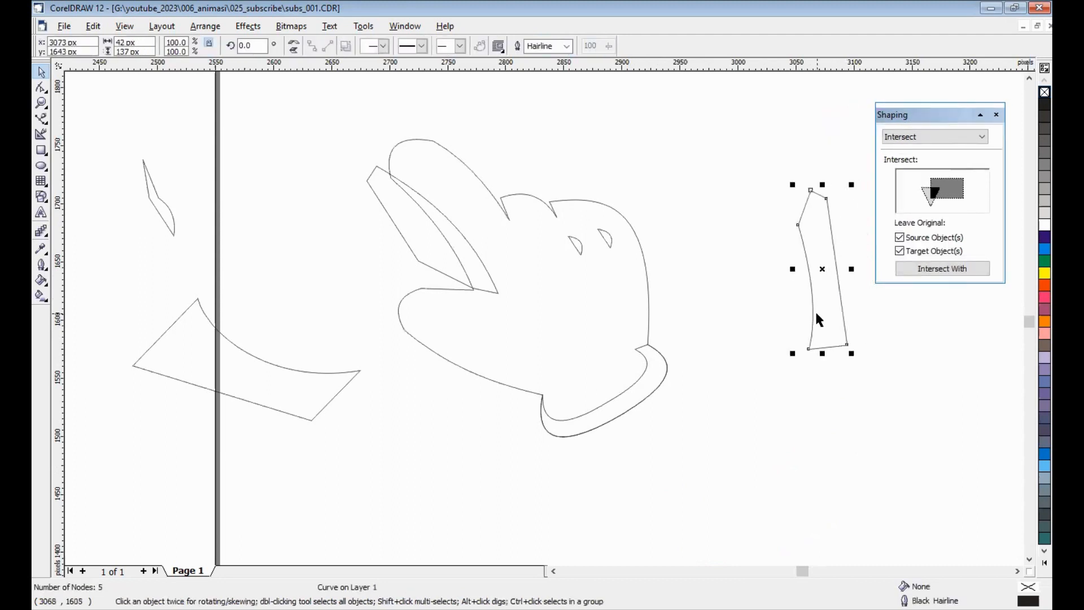
key("Right")
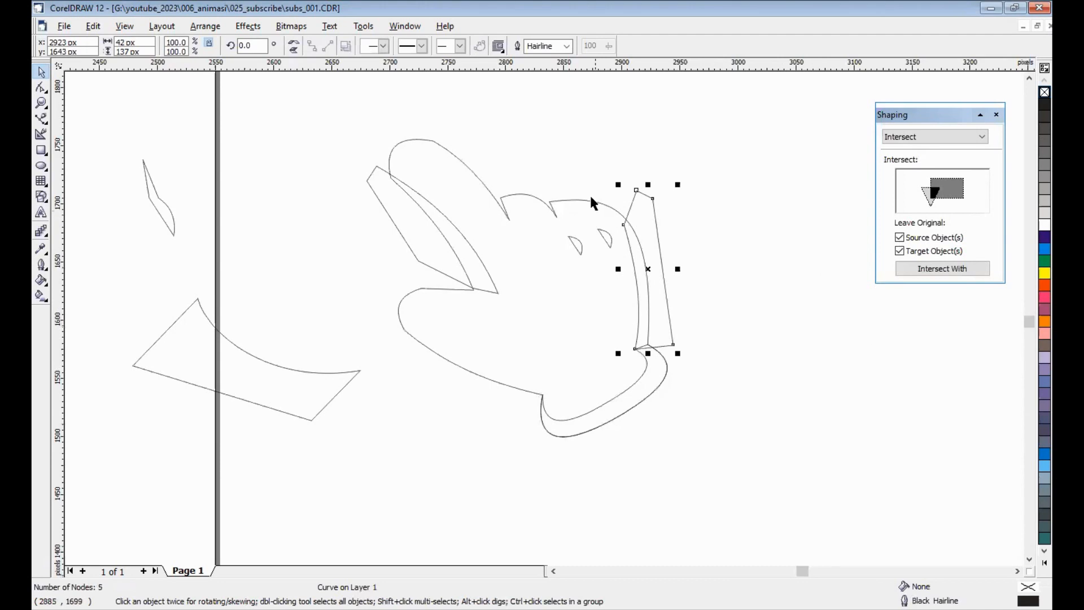
Reshape the tapered strip by moving its upper inner node onto the hand outline at about 2902, 1688 px
key("F2")
left_click_drag(586, 175, 715, 297)
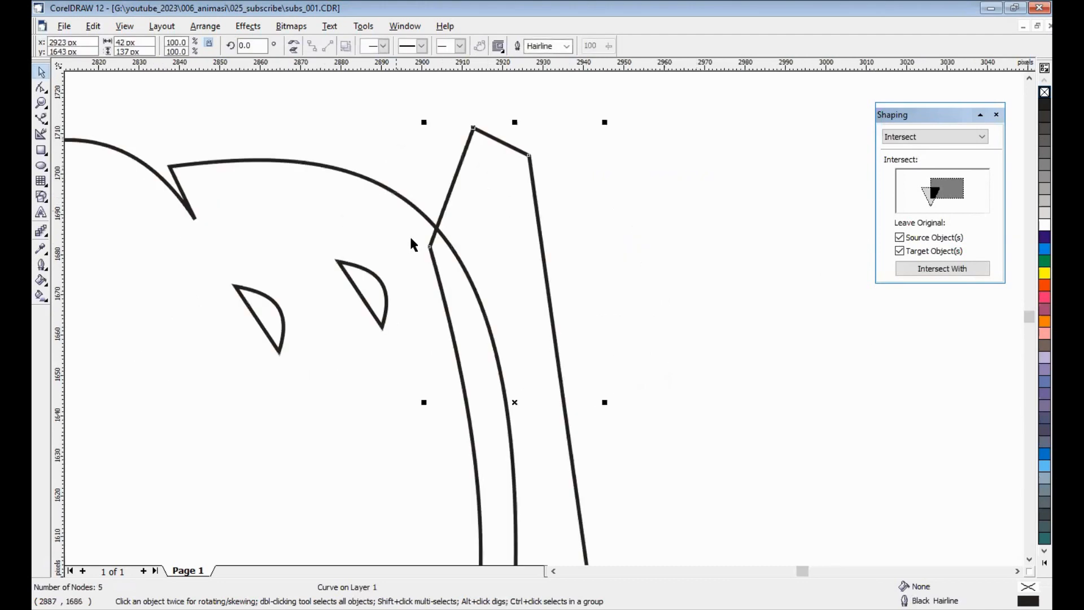
key("F10")
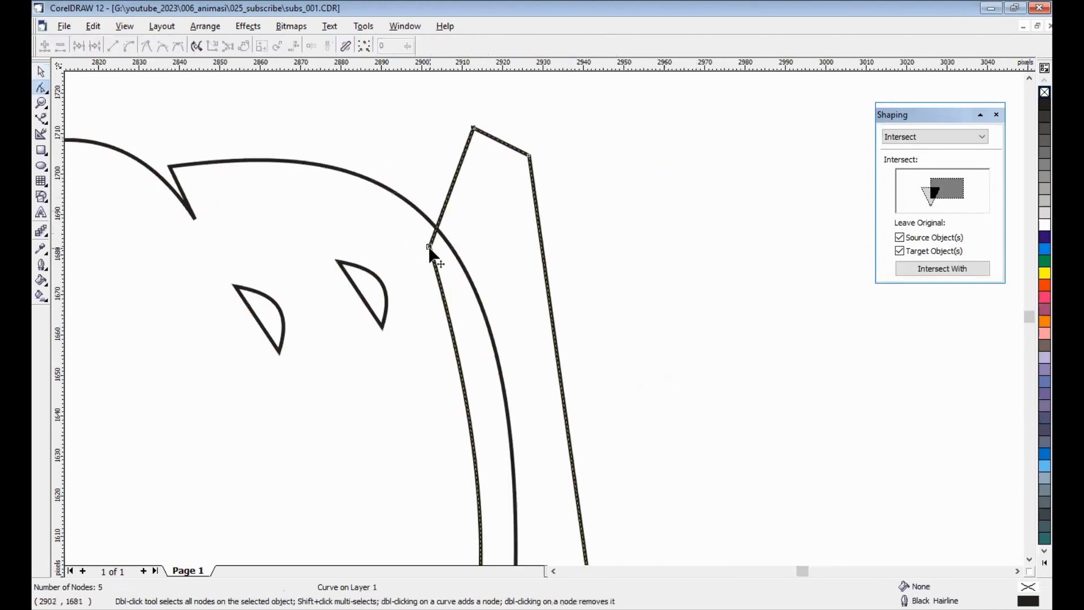
left_click_drag(430, 246, 430, 221)
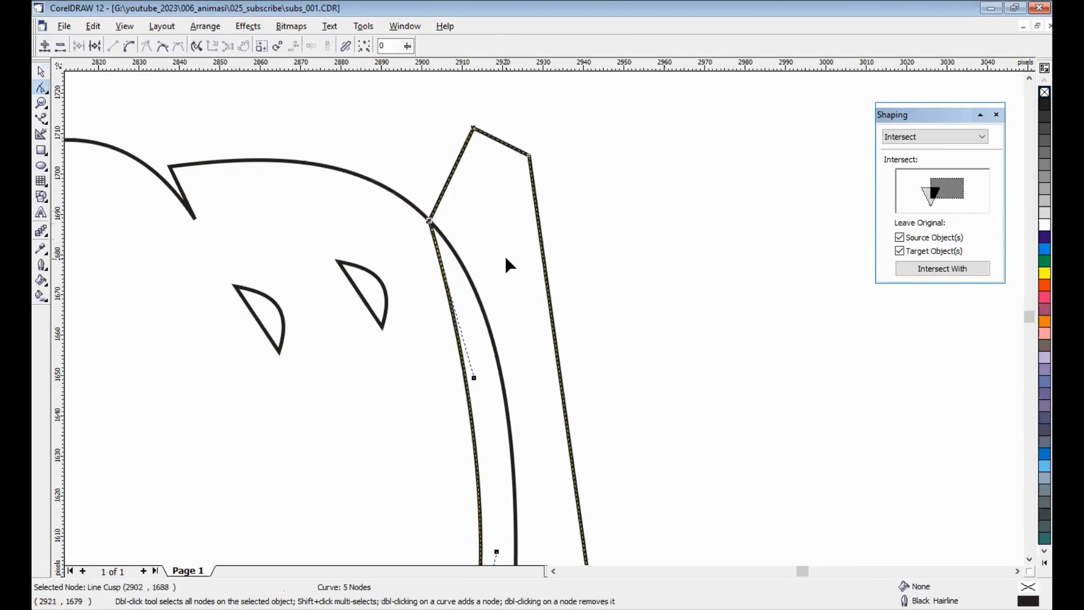
Add a node to the tapered strip's lower edge and move it onto the corner where the hand meets the cuff
key("F3")
key("F2")
left_click_drag(598, 328, 706, 371)
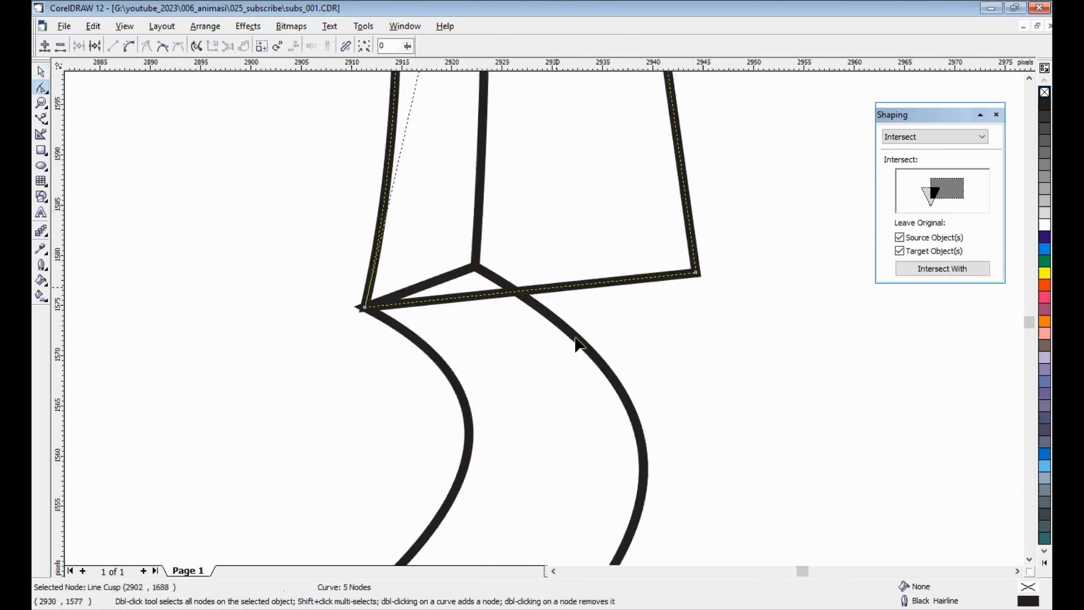
left_click(556, 287)
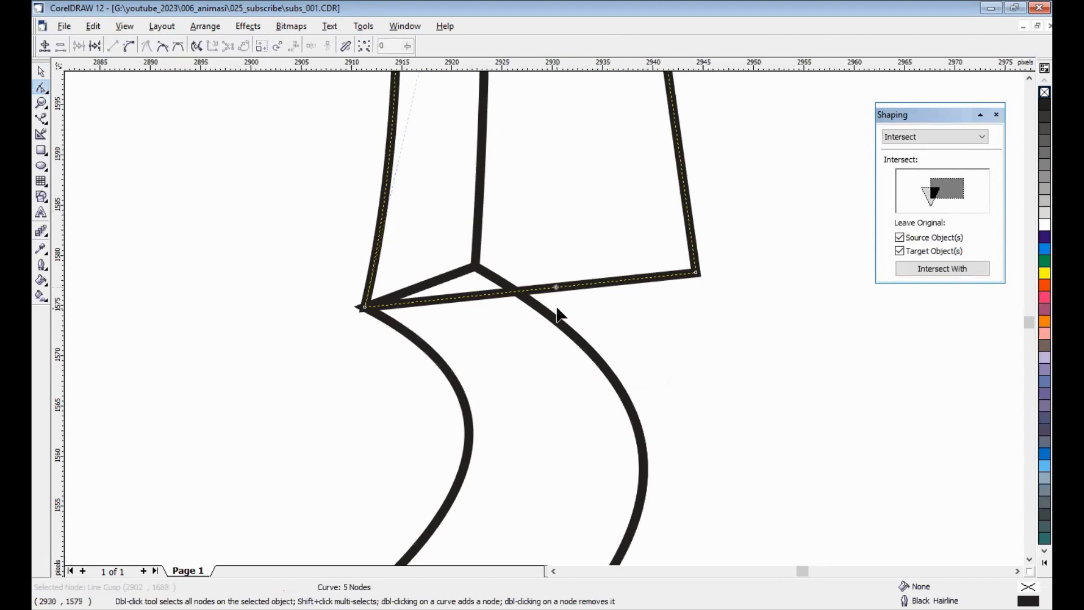
left_click(44, 46)
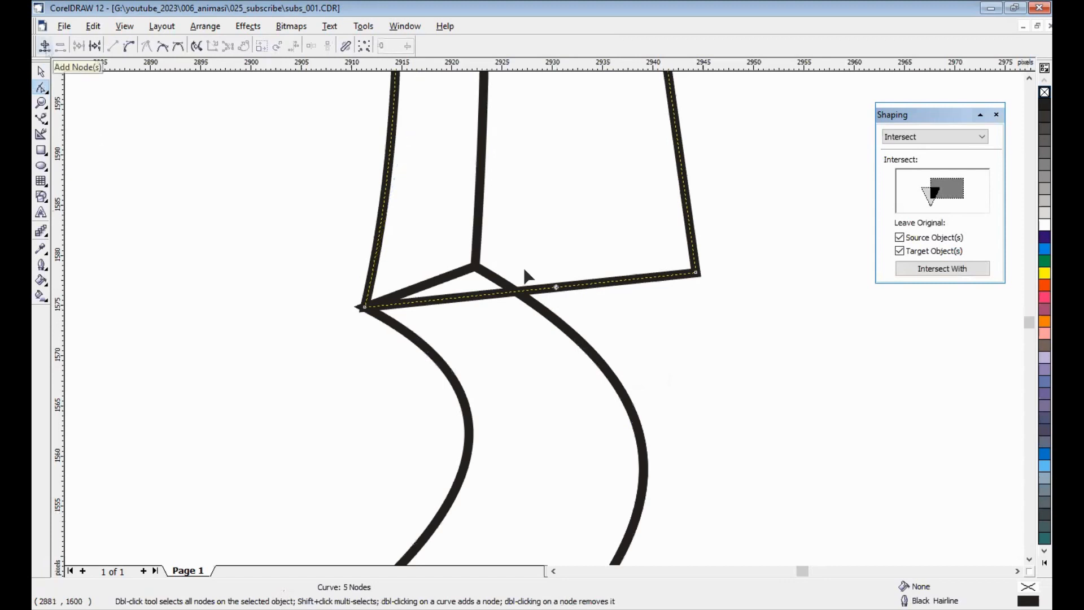
left_click(555, 287)
left_click_drag(489, 275, 474, 265)
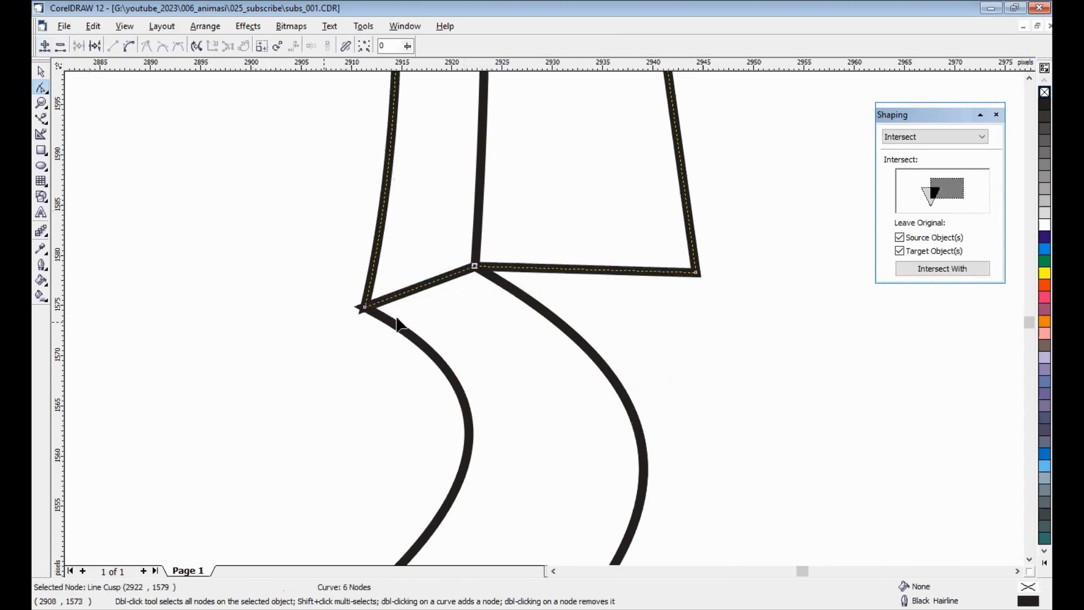
Intersect the tapered strip with the hand outline, leaving both the source and target objects
key("F3")
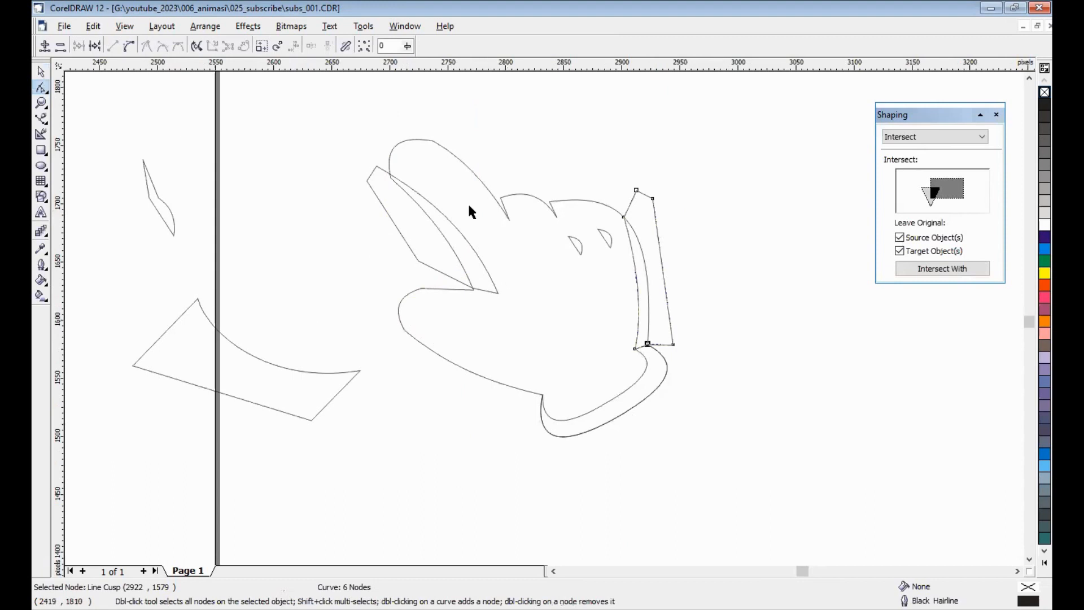
key("space")
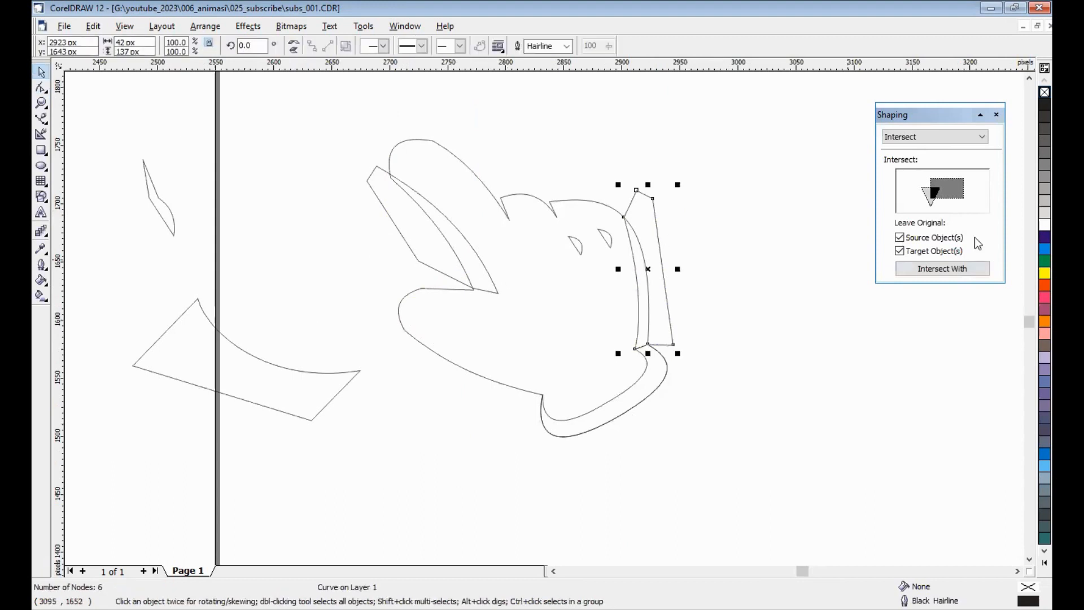
left_click(953, 270)
left_click(594, 213)
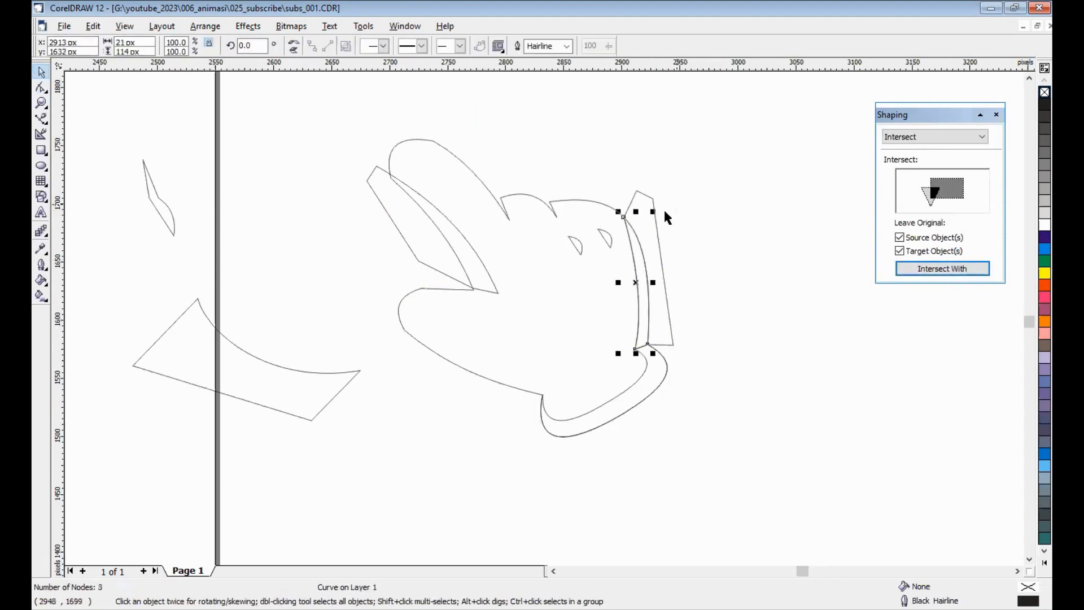
Pull the original tapered strip away from the hand and delete it
left_click(655, 222)
left_click_drag(655, 221, 742, 188)
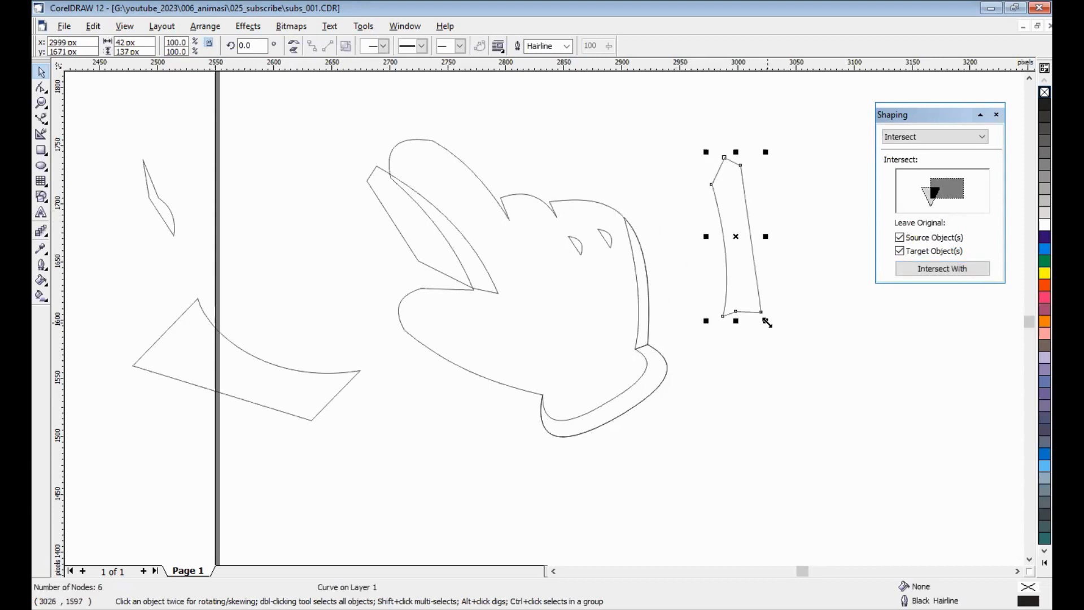
key("Delete")
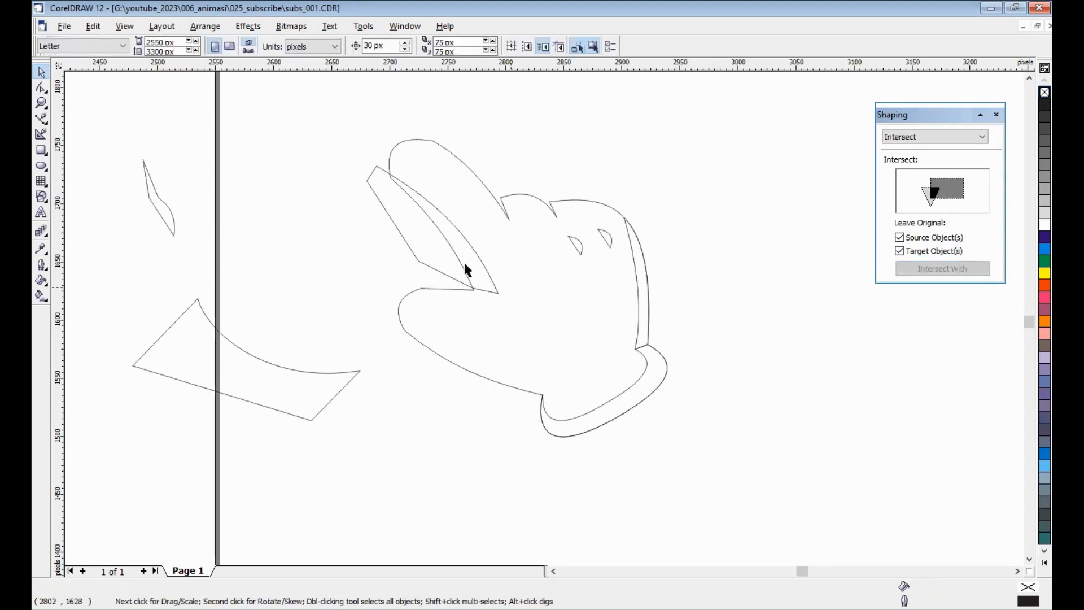
Move the uppermost node of the shape overlapping the long pointing finger to about 2698, 1722 px, beside the finger outline's corner
left_click(400, 201)
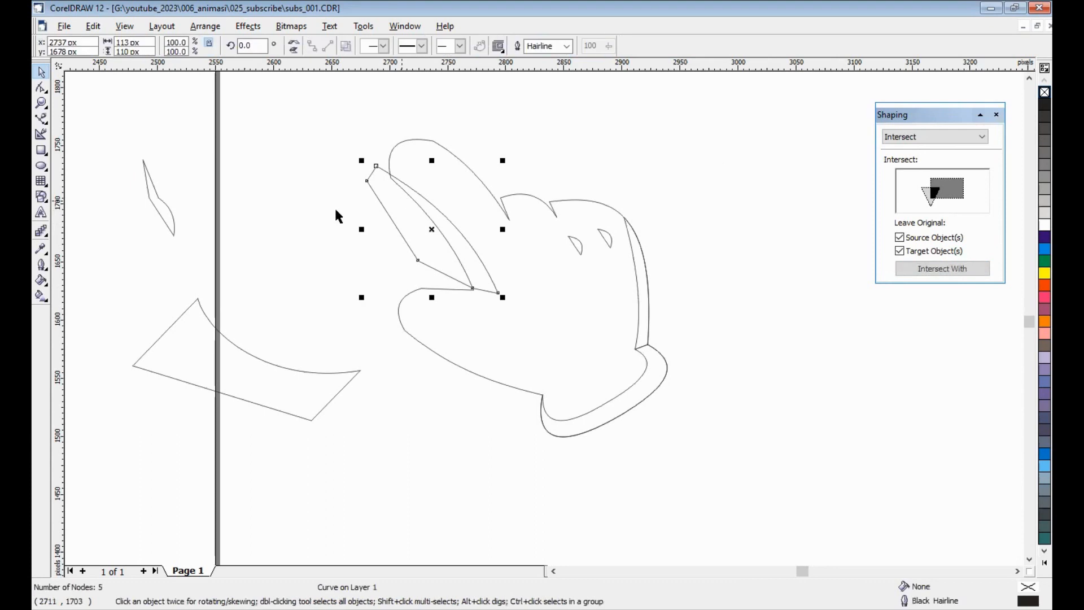
left_click_drag(326, 143, 469, 236)
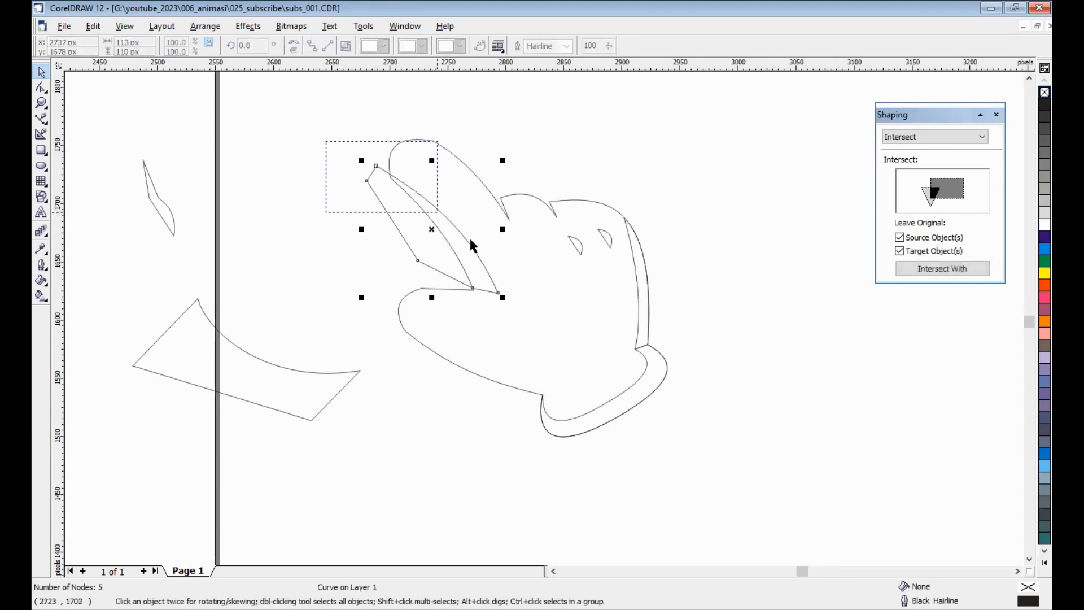
left_click(41, 89)
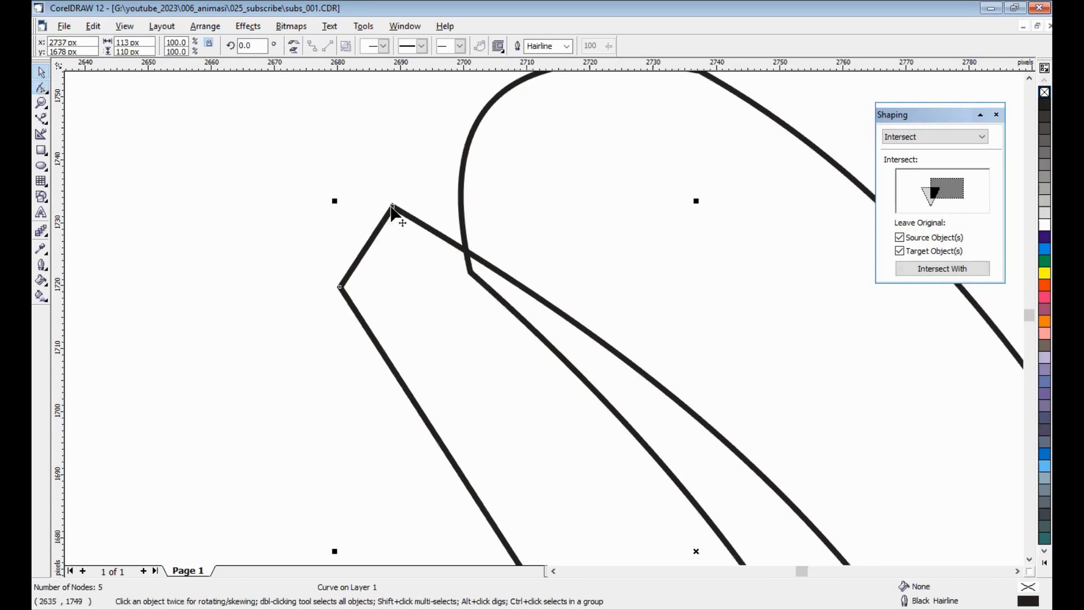
left_click(394, 207)
left_click_drag(451, 270, 451, 271)
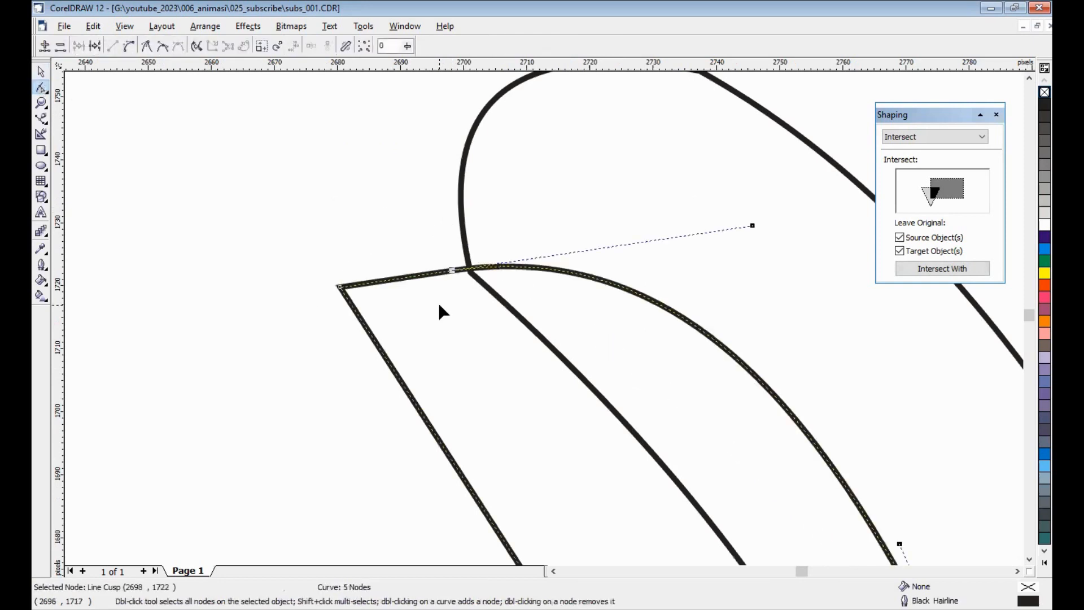
Undo the last node move, add a node to the finger shape's upper curve and place it on the finger outline's corner at 2701, 1722 px
key("ctrl+z")
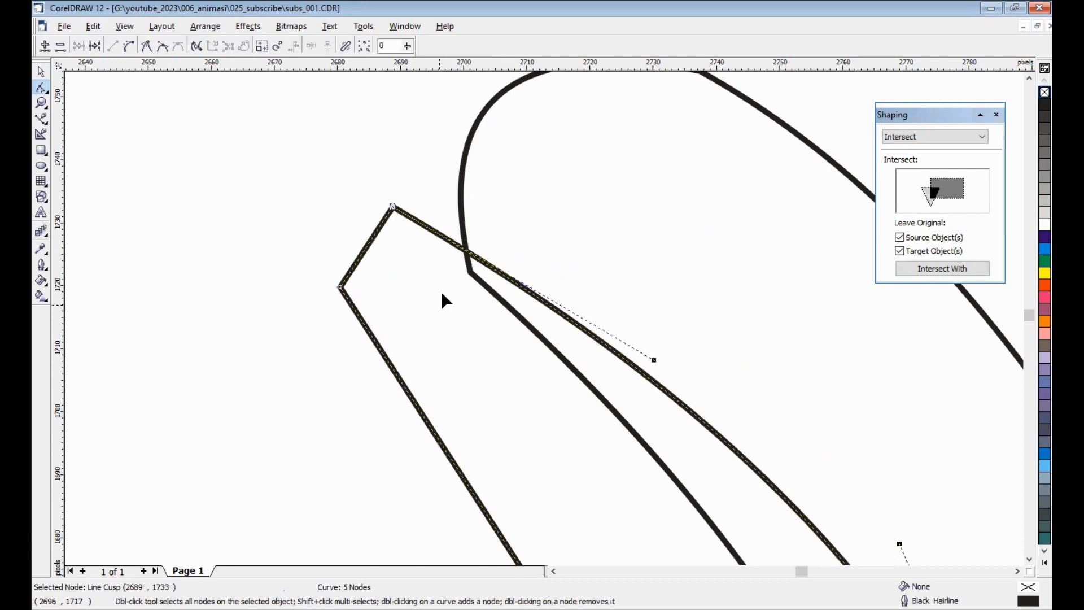
left_click(482, 271)
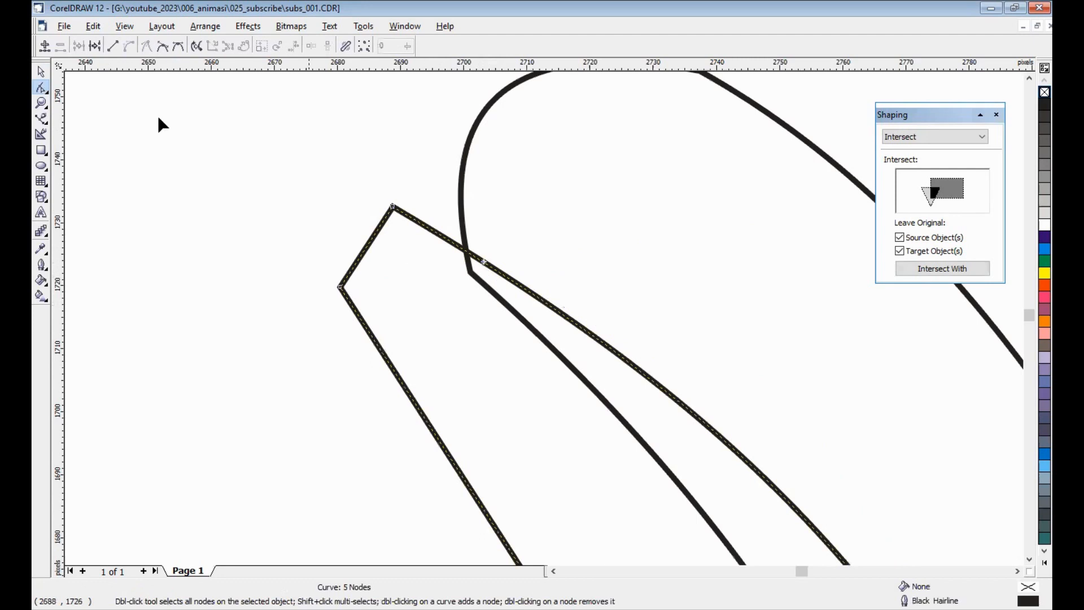
left_click(44, 45)
left_click_drag(485, 266, 471, 275)
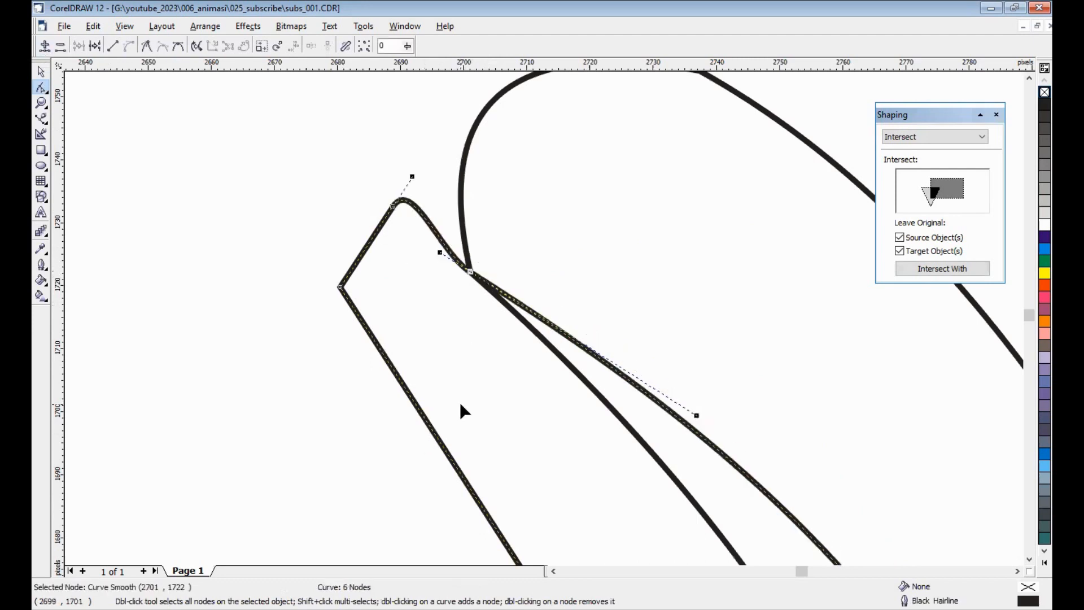
Move the finger shape's lower node onto the outline's corner between the long finger and the thumb, at 2772, 1626 px
scroll(460, 402, "down", 3)
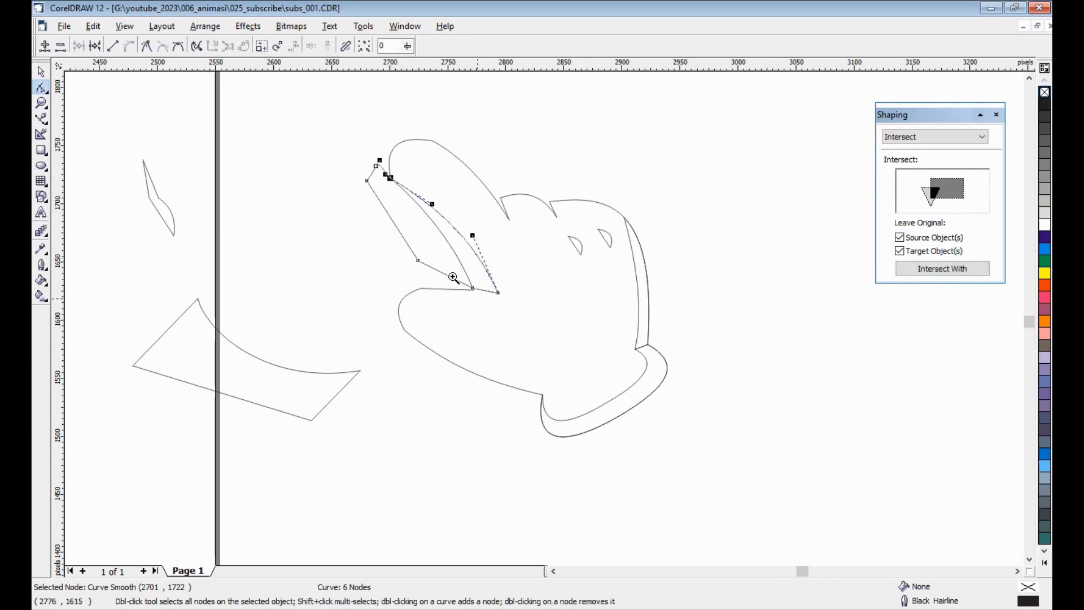
left_click_drag(453, 276, 500, 297)
scroll(457, 351, "up", 5)
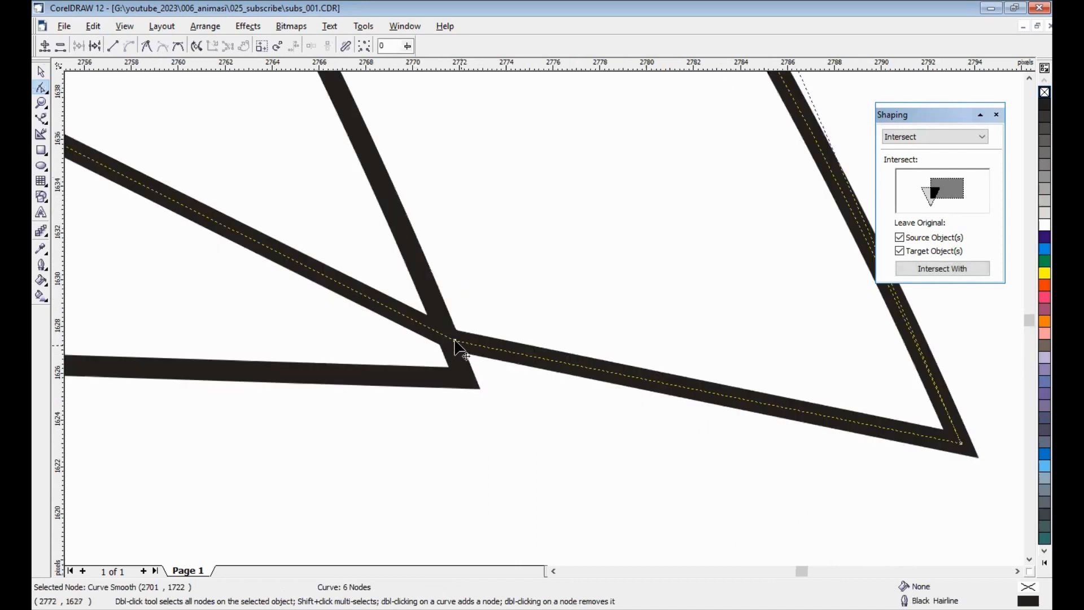
left_click_drag(454, 340, 463, 377)
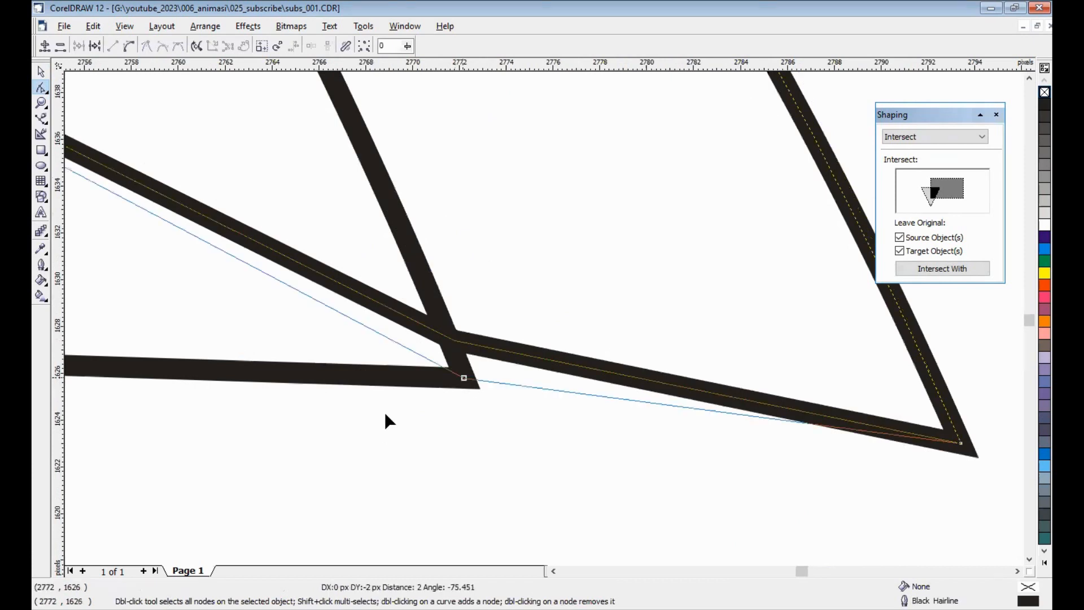
key("F3")
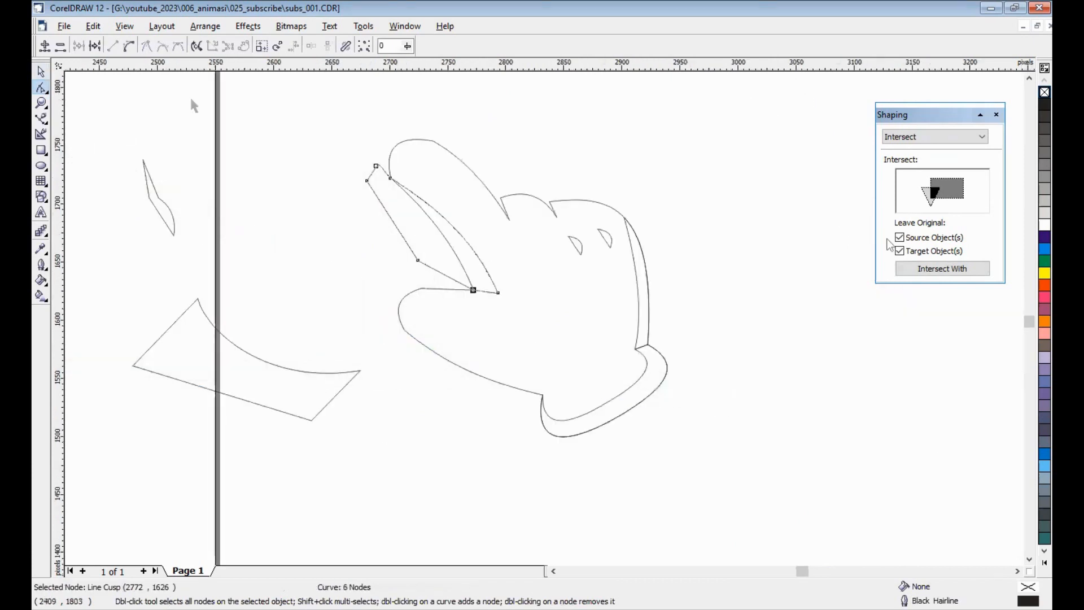
Intersect the finger shape with the hand outline, keeping source and target objects, and delete the original finger shape
key("space")
left_click(916, 266)
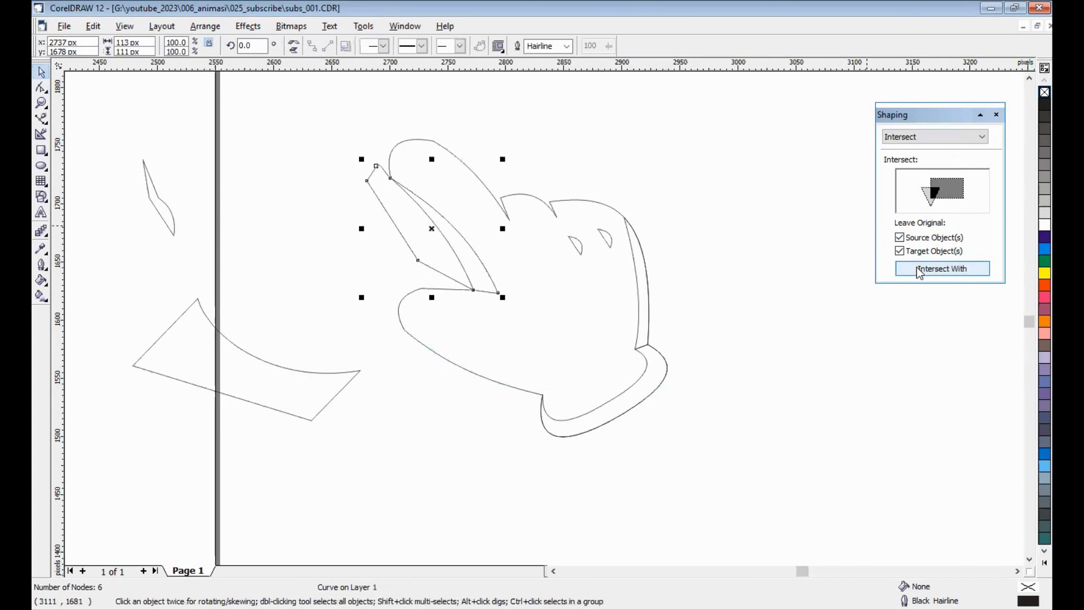
left_click(485, 179)
left_click_drag(412, 232, 353, 224)
left_click(407, 222)
key("Delete")
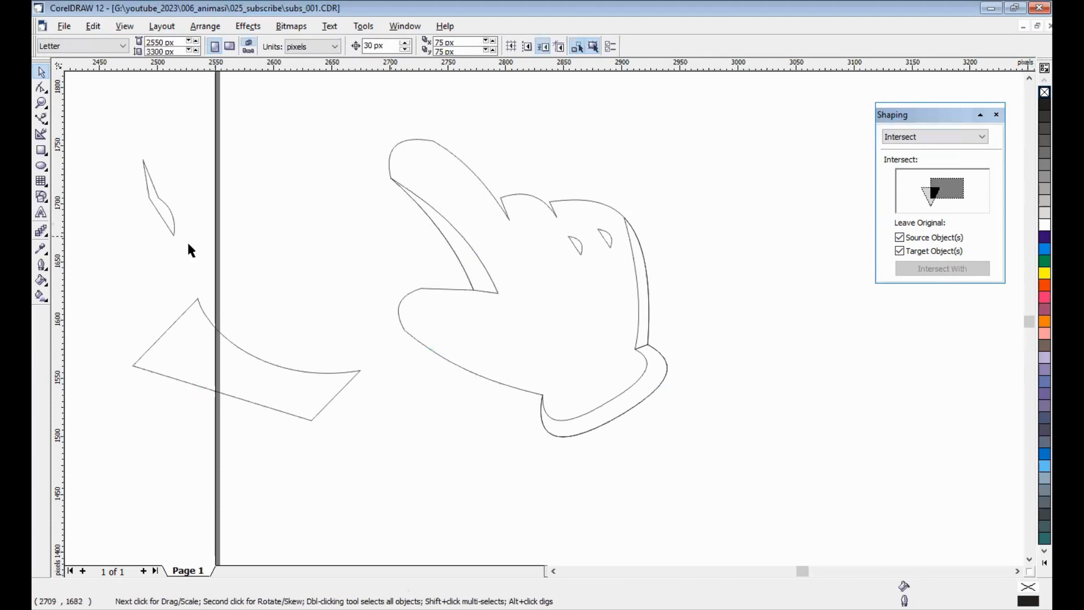
Nudge the large curved four-sided shape 180 px to the right so it overlaps the thumb
left_click(312, 401)
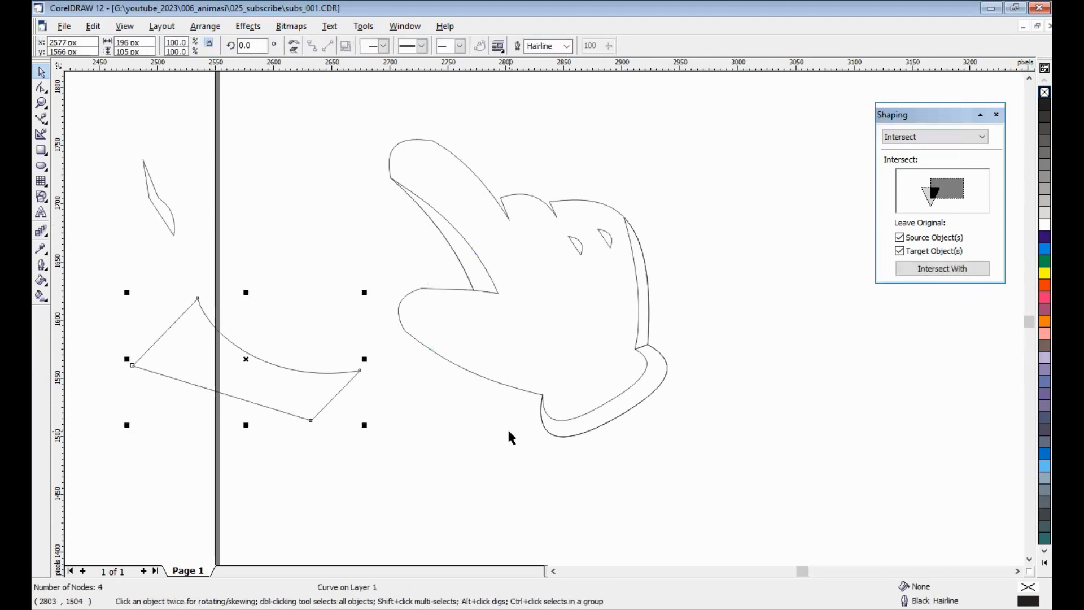
key("Right")
key("Right")
key("Right")
key("Right")
key("Right")
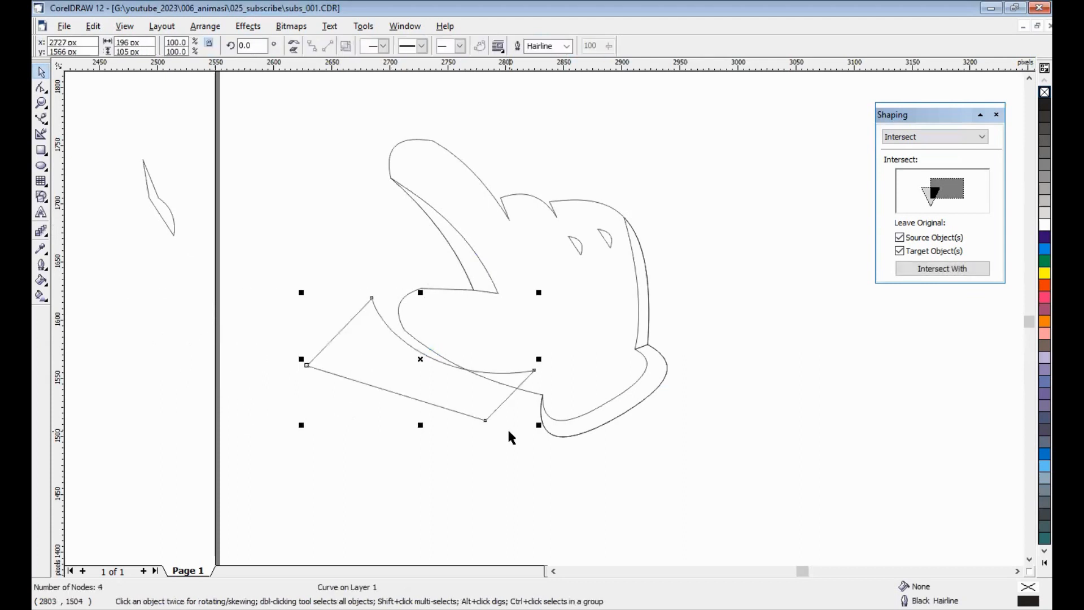
key("Right")
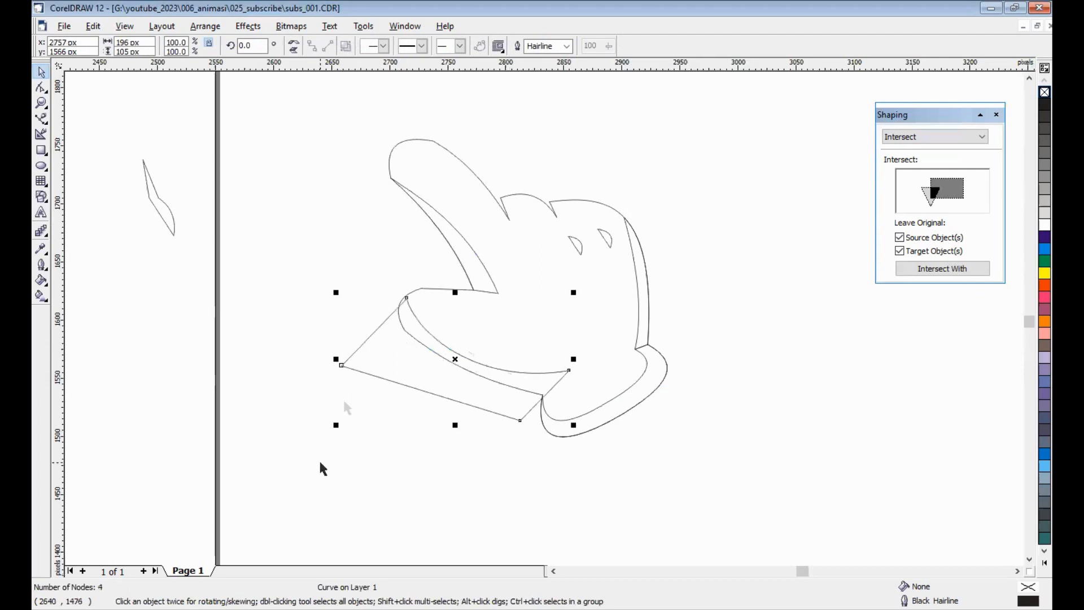
Move the thumb shape's uppermost node onto the thumb outline at 2714, 1620 px
scroll(455, 339, "up", 5)
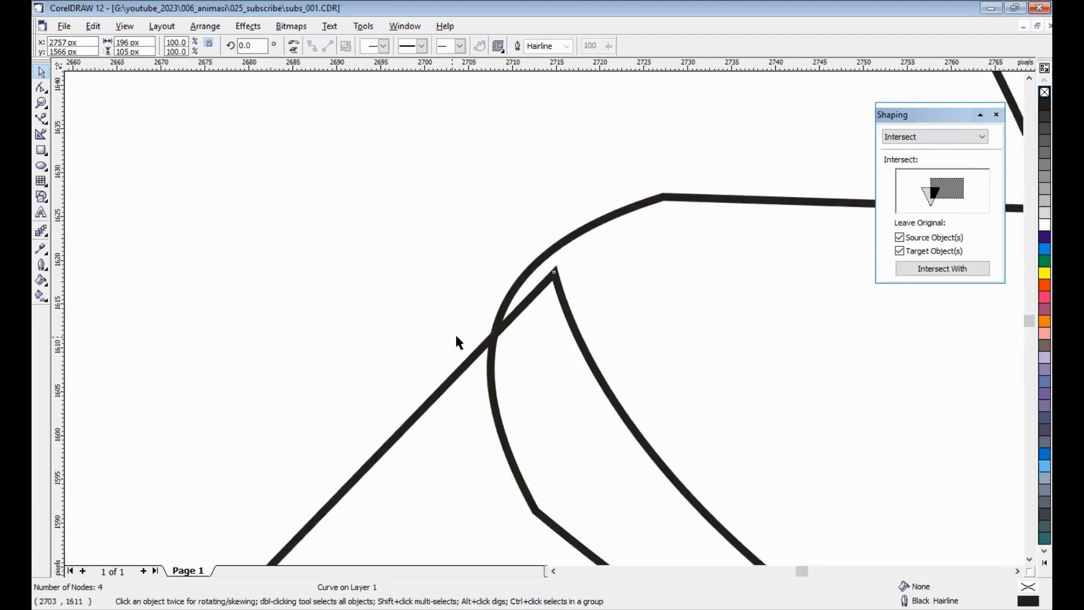
left_click(40, 88)
left_click_drag(553, 272, 544, 257)
left_click(494, 319)
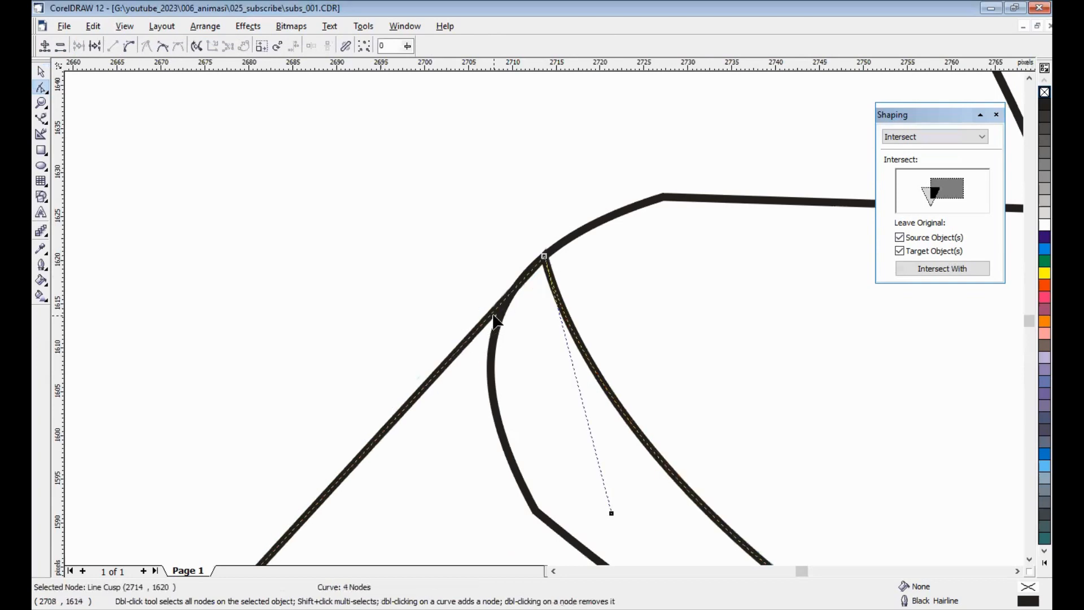
key("F3")
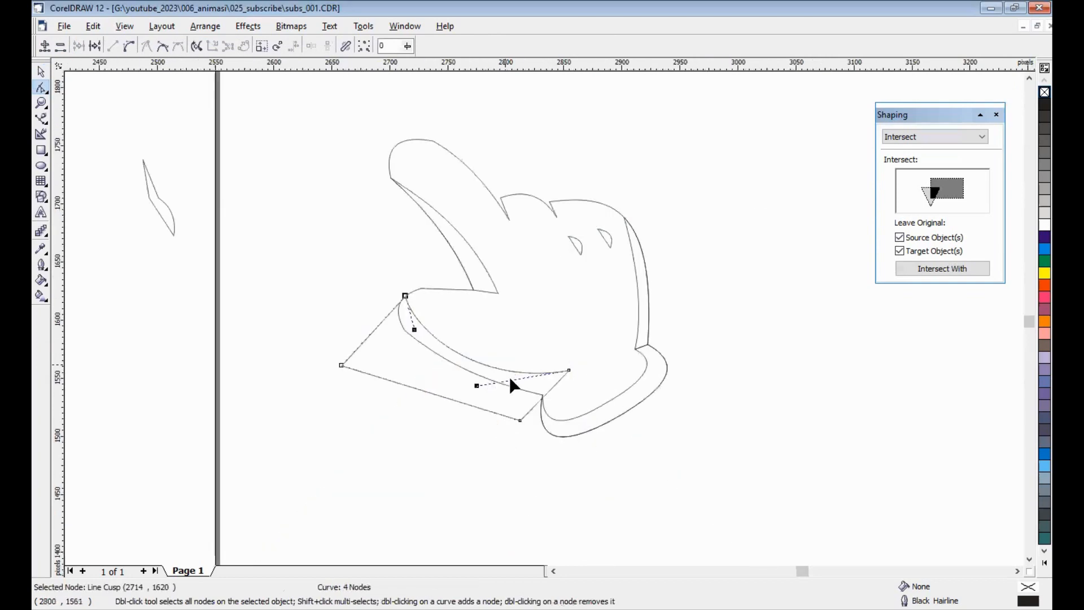
Add a node to the thumb shape's slanted right edge and place it on the corner where thumb meets cuff, at 2832, 1536 px
scroll(547, 398, "up", 5)
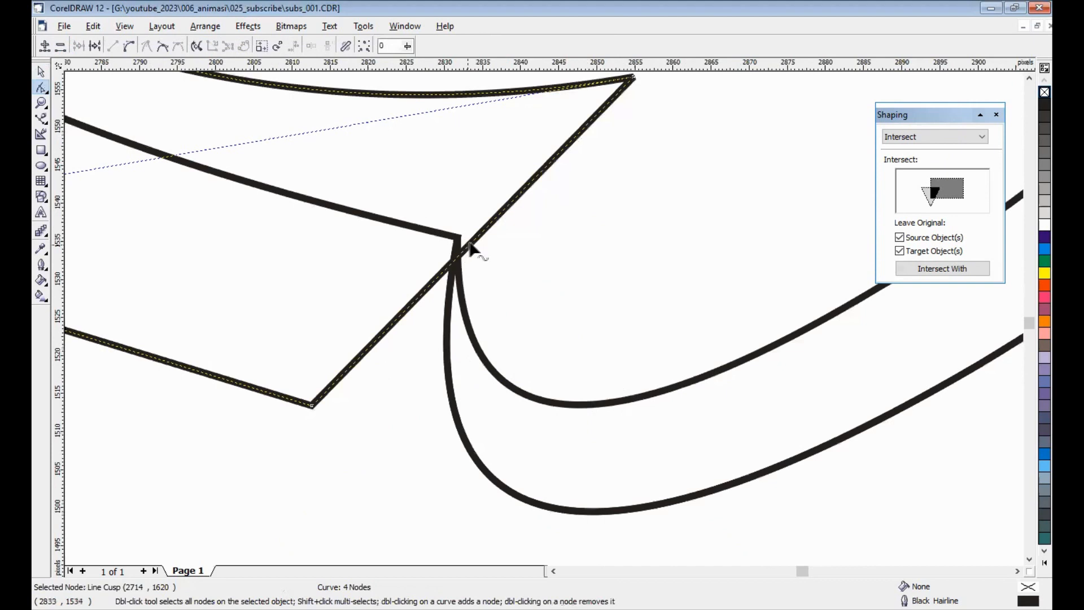
key("Escape")
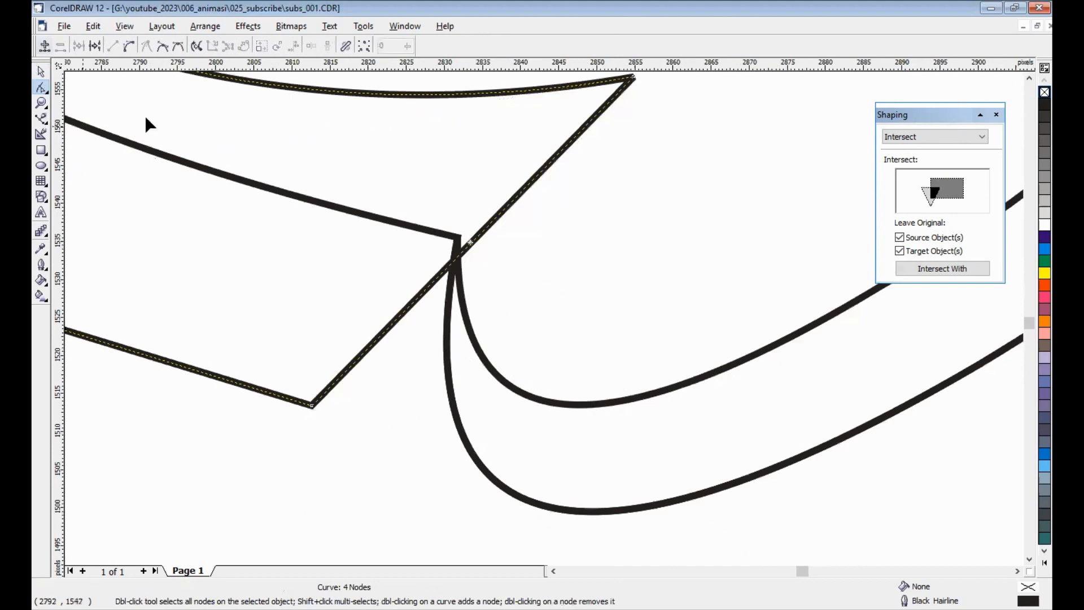
left_click(466, 240)
left_click_drag(459, 240, 445, 247)
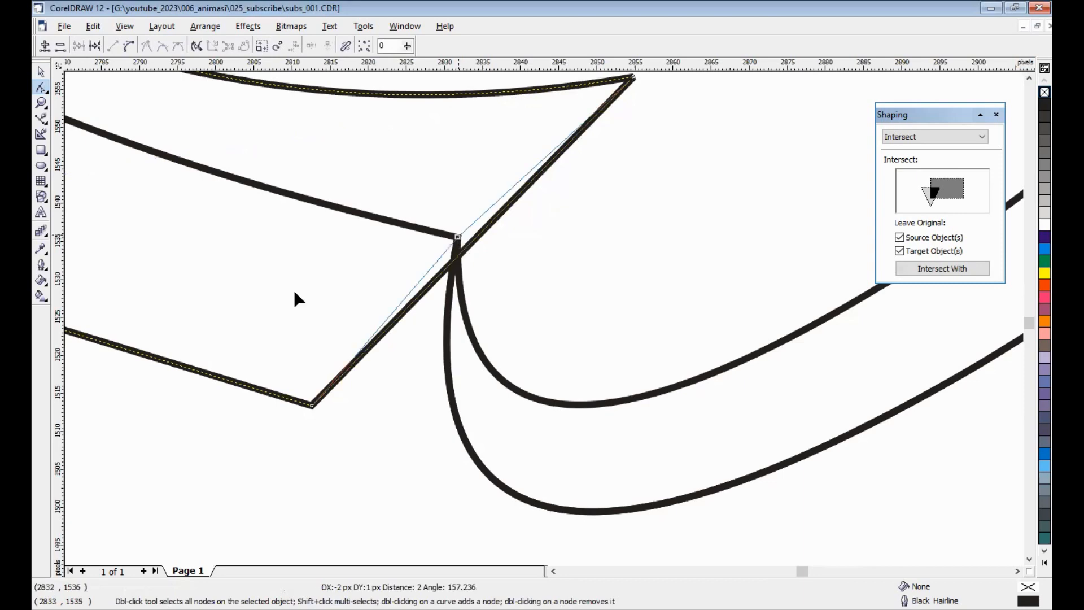
key("space")
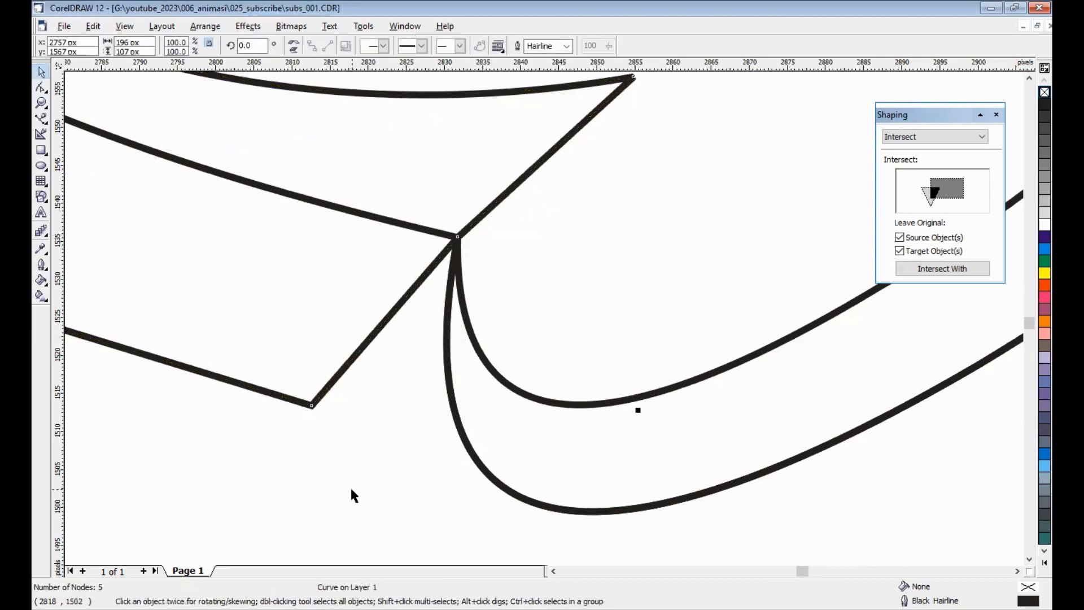
scroll(397, 342, "down", 3)
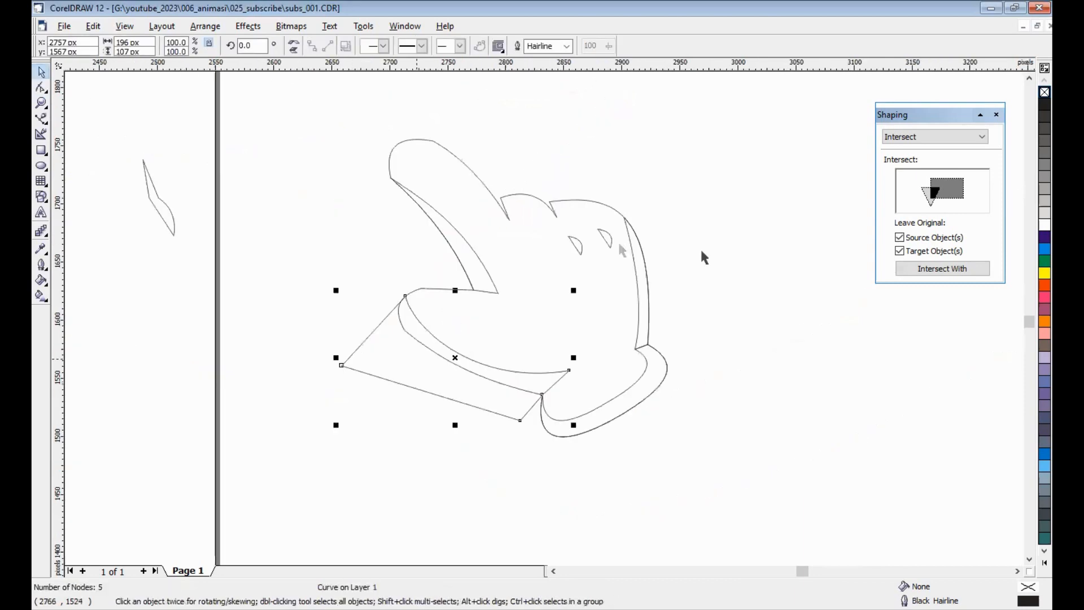
Intersect the thumb shape with the hand outline, keeping source and target objects, and delete the original thumb shape
left_click(903, 272)
left_click(415, 341)
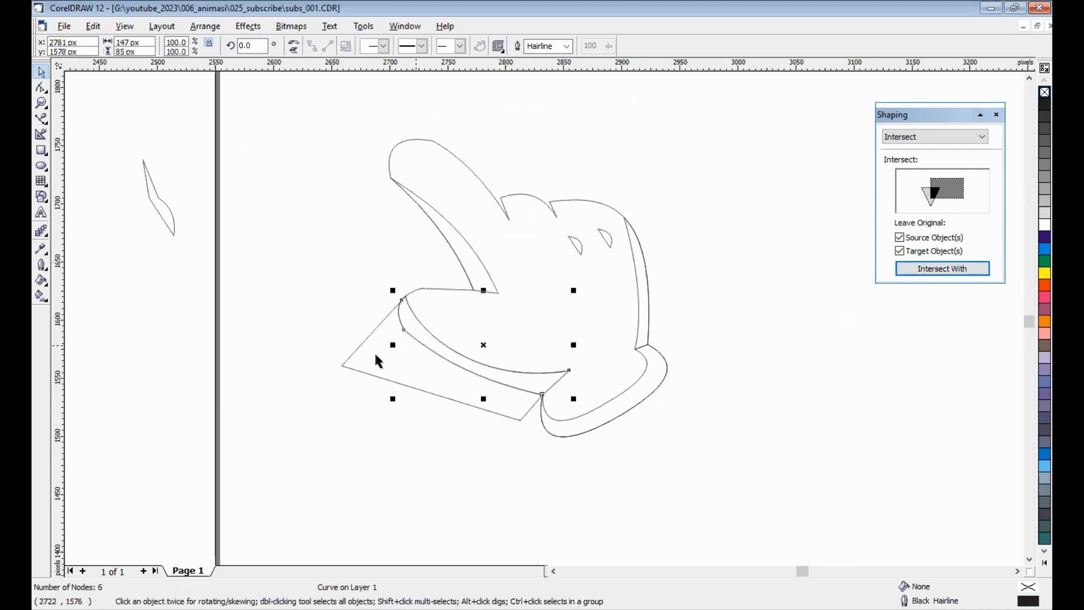
left_click_drag(356, 351, 233, 333)
key("Delete")
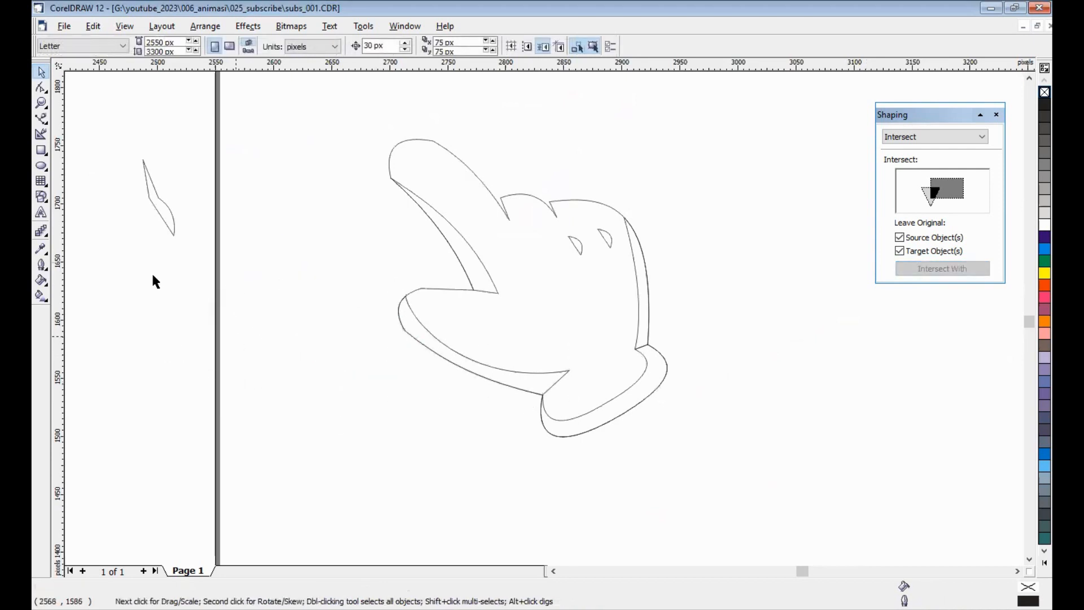
Nudge the narrow pointed shape 300 px to the right, over the notch between the long finger and the first knuckle
left_click(161, 212)
key("Right")
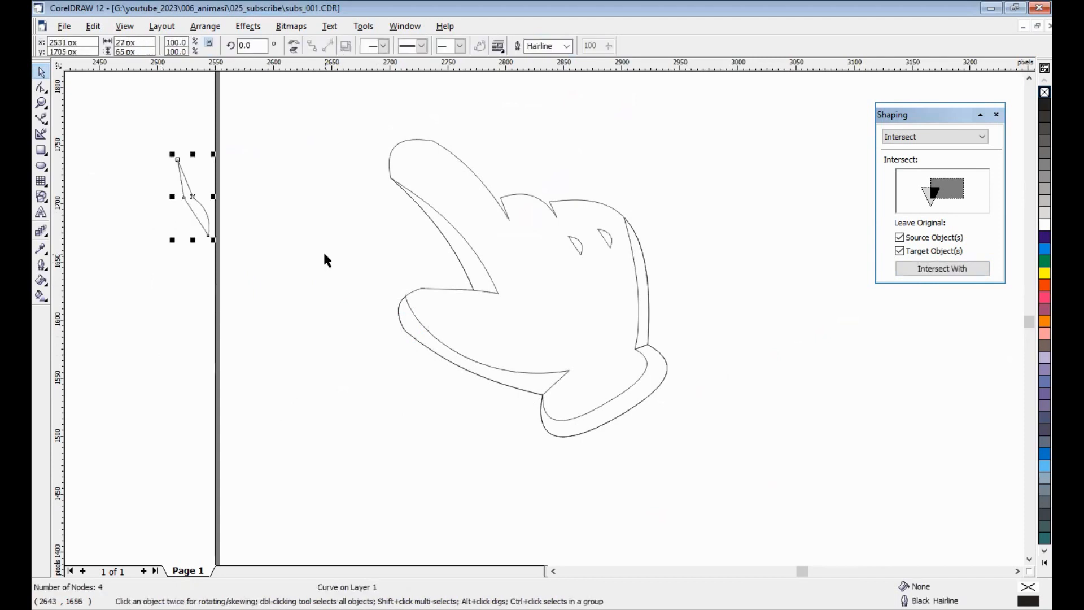
key("Right")
key("Right")
key("Right")
key("Right")
key("Right")
key("Right")
key("Right")
key("Right")
key("Right")
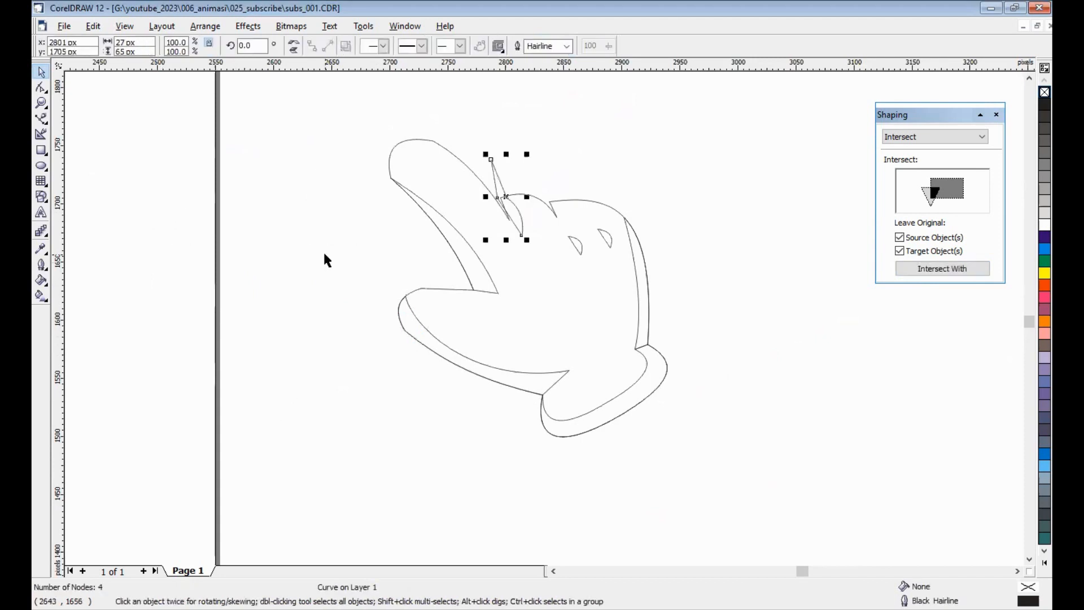
left_click(543, 159)
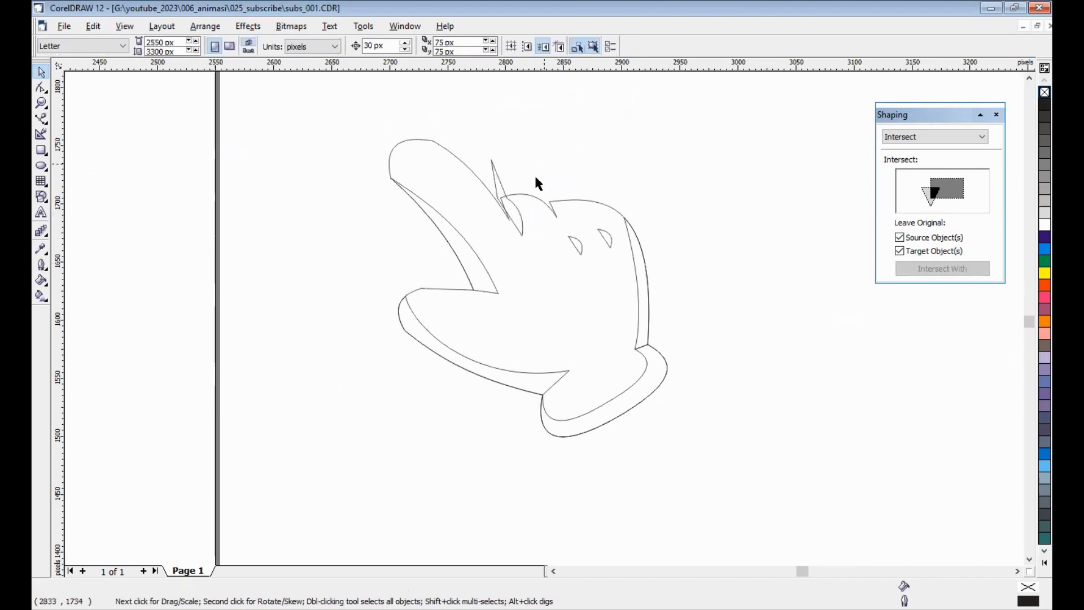
Move the hand outline's node at the start of the first knuckle onto the narrow shape's left corner, at 2793, 1705 px
key("F2")
left_click_drag(463, 143, 552, 288)
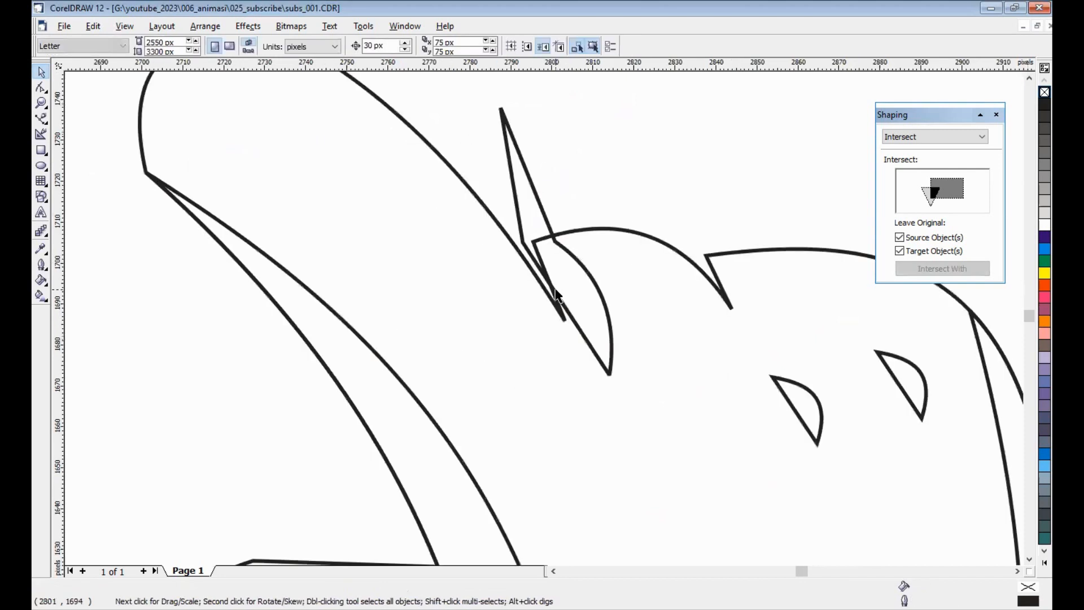
left_click(583, 231)
left_click(41, 88)
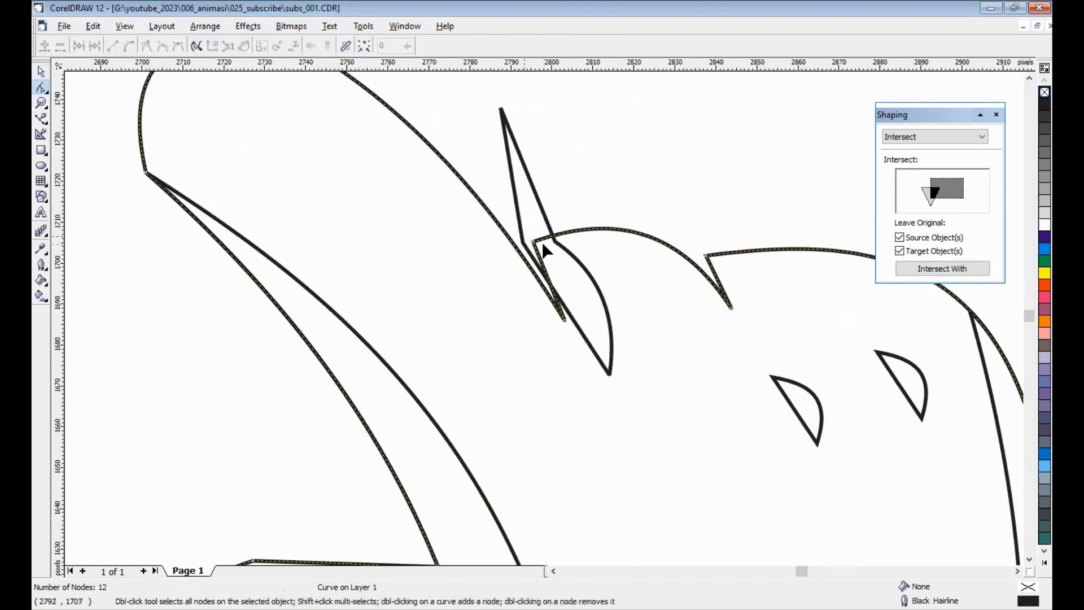
left_click(532, 243)
left_click_drag(525, 246, 523, 244)
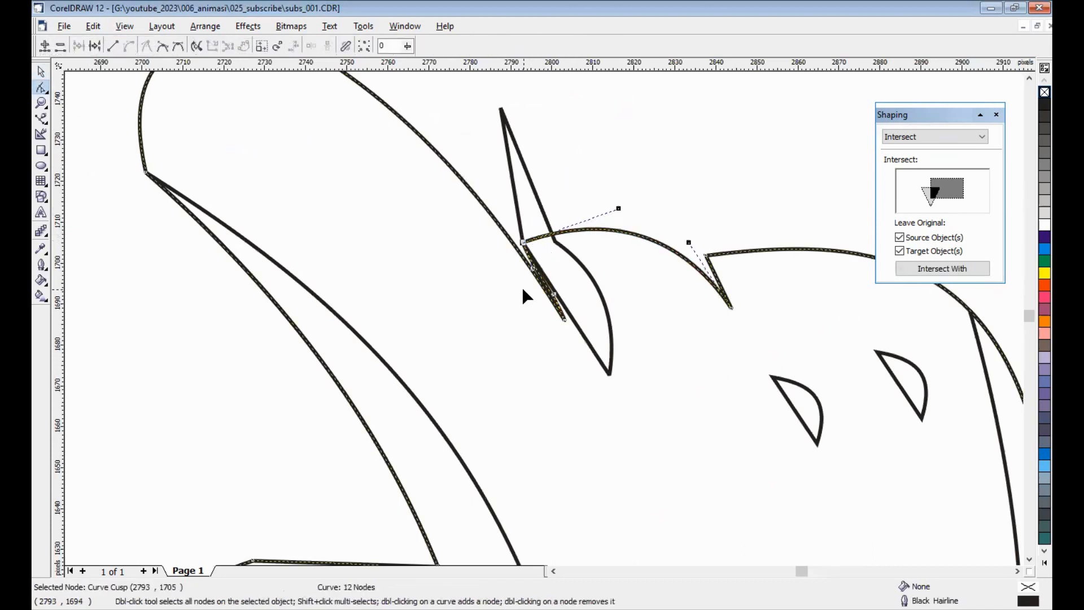
Add a node to the narrow shape's lower edge, place it on the notch tip, and move its upper curve node onto the knuckle outline
left_click(582, 334)
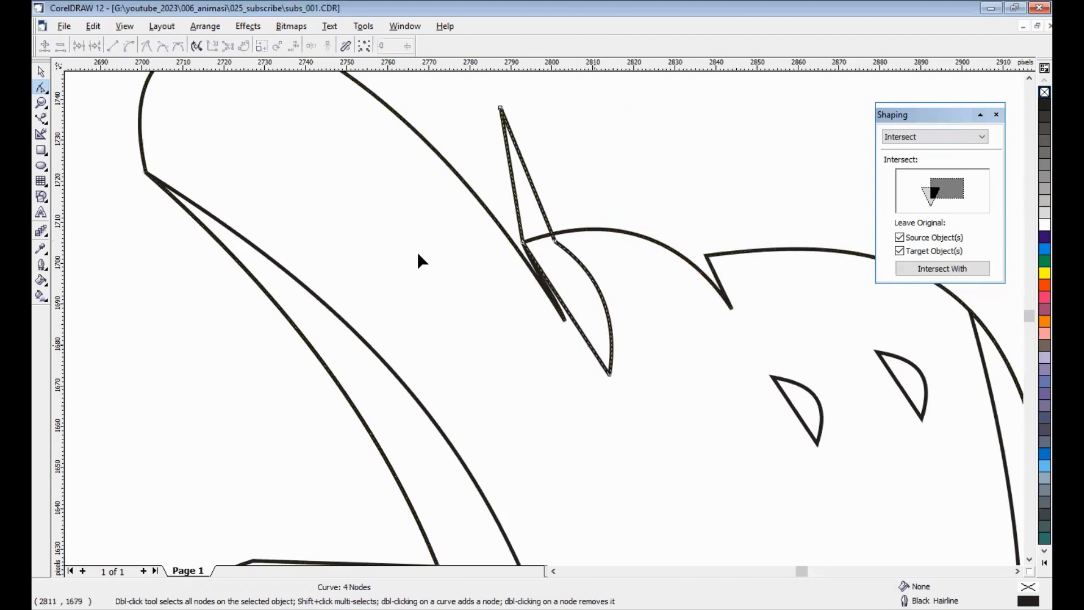
left_click(574, 324)
left_click_drag(577, 324, 565, 320)
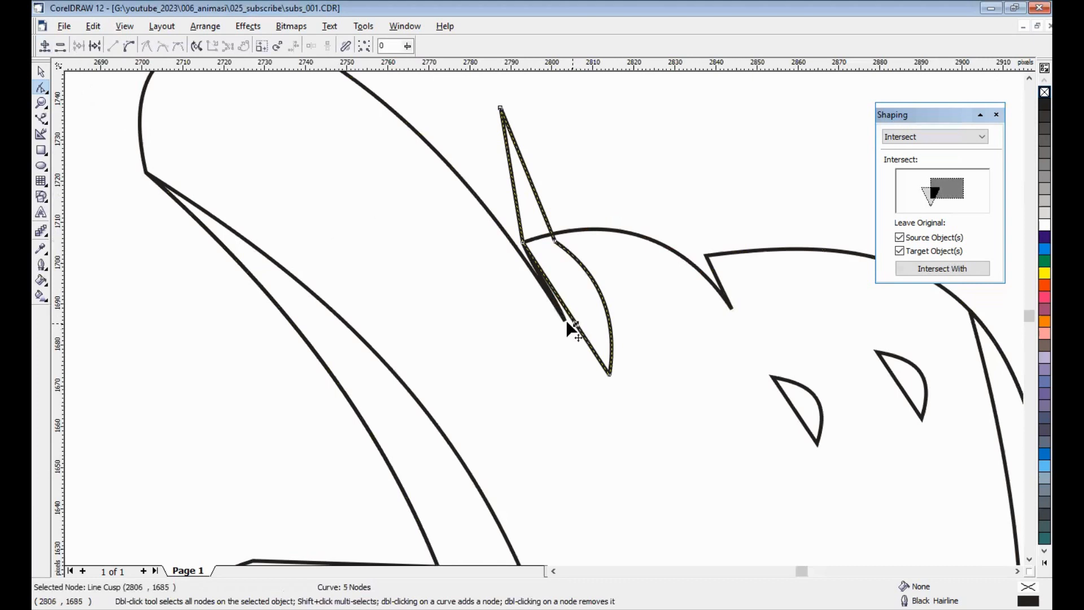
left_click(555, 242)
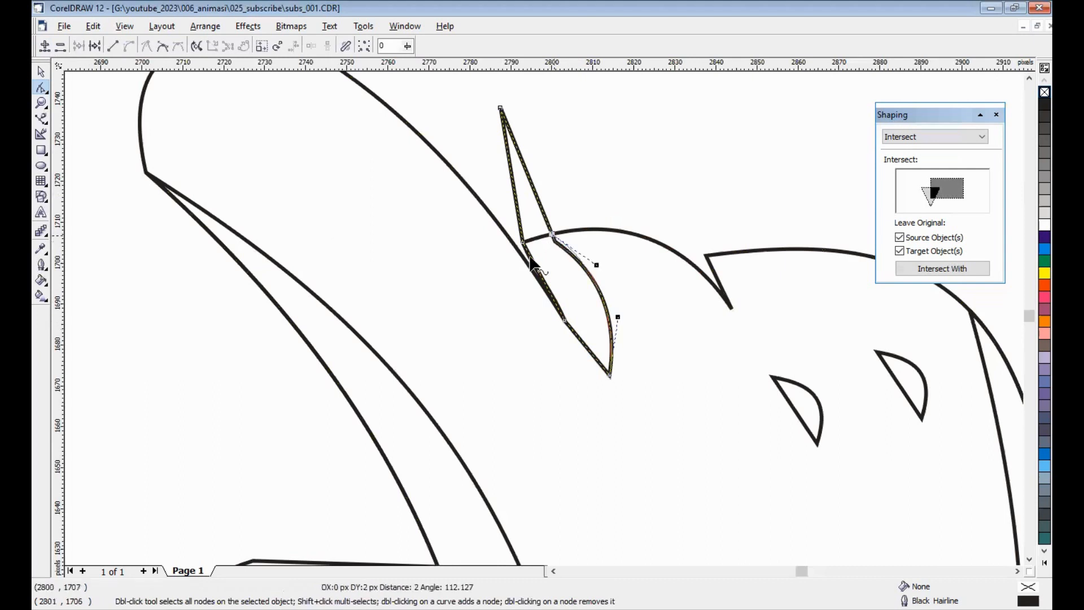
left_click(36, 68)
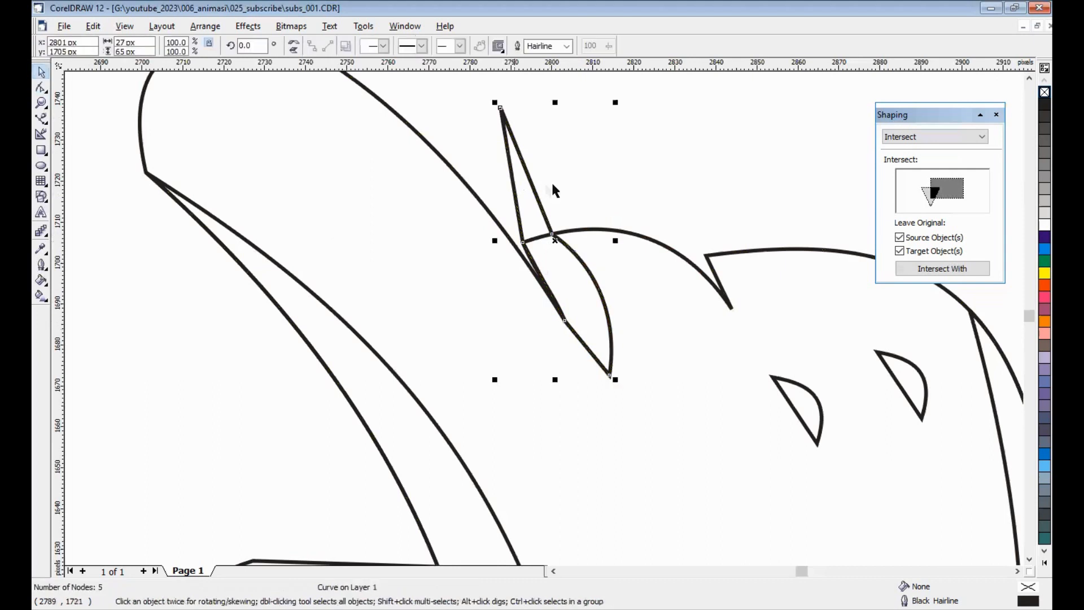
key("F3")
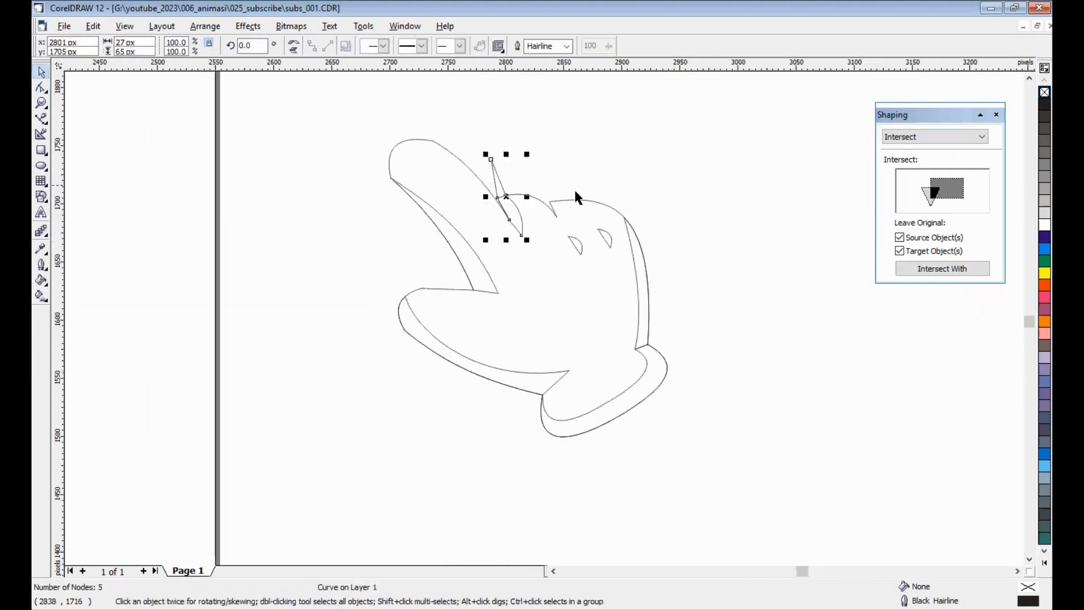
Intersect the narrow pointed shape with the hand outline, keeping source and target objects, and delete the original pointed shape
left_click(914, 270)
left_click(496, 171)
key("Delete")
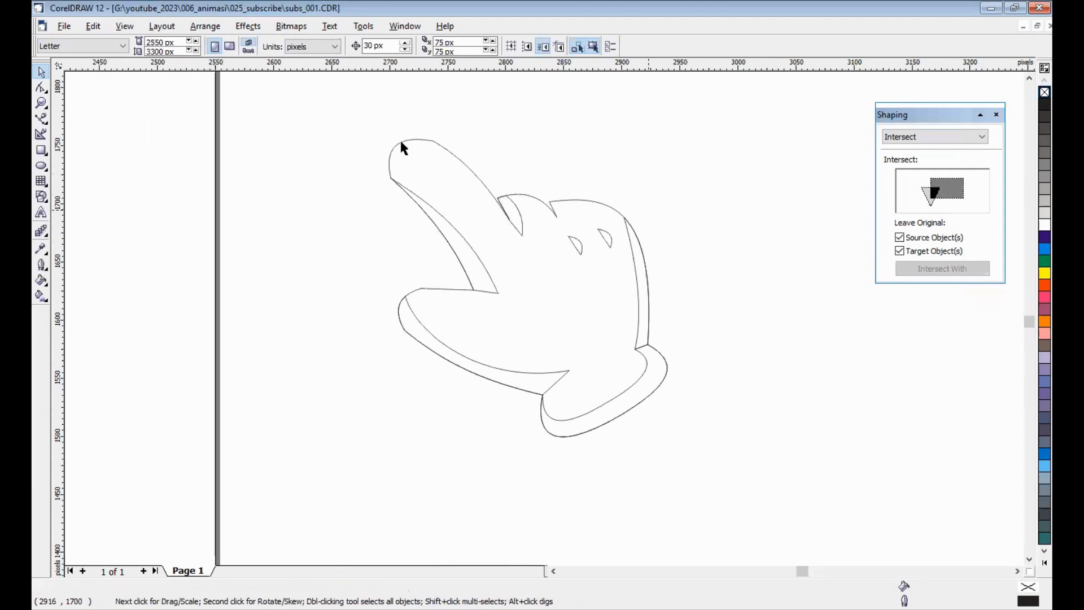
Thicken the whole hand outline to a width of 0.353 mm
left_click(625, 203)
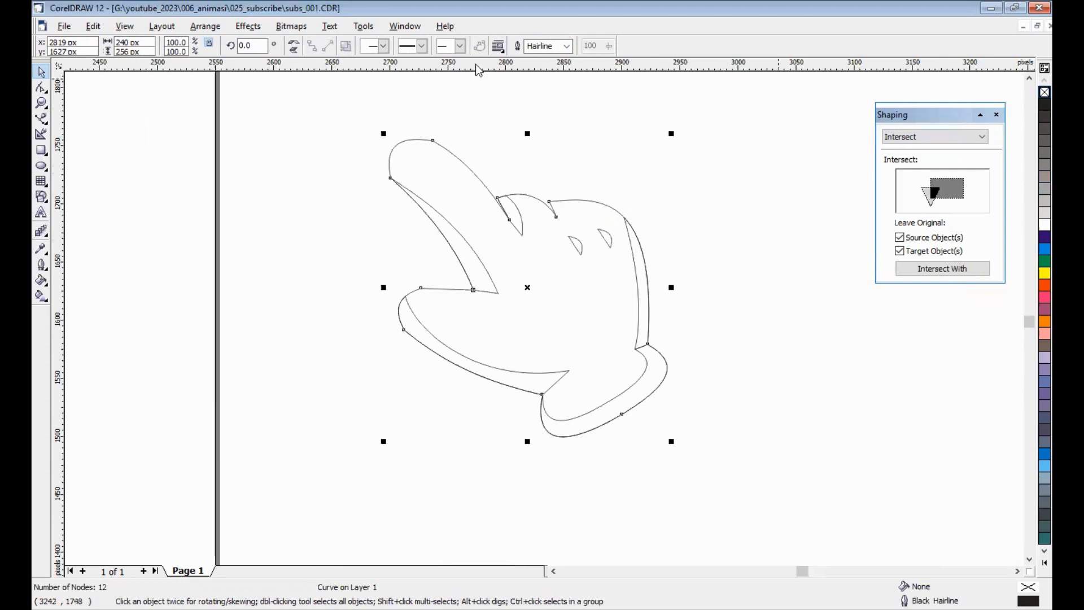
left_click(568, 48)
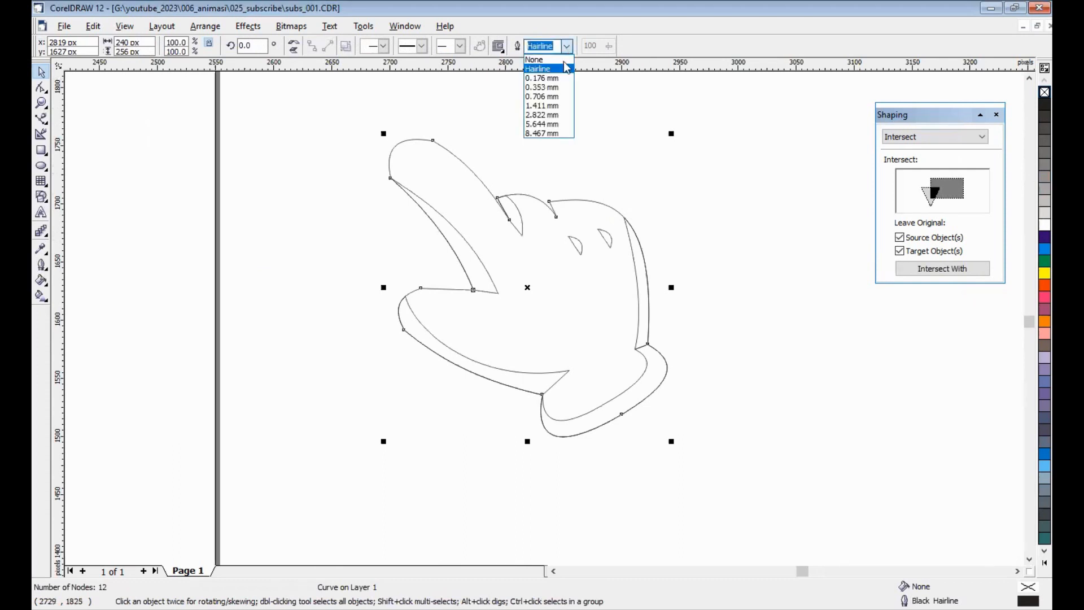
left_click(556, 97)
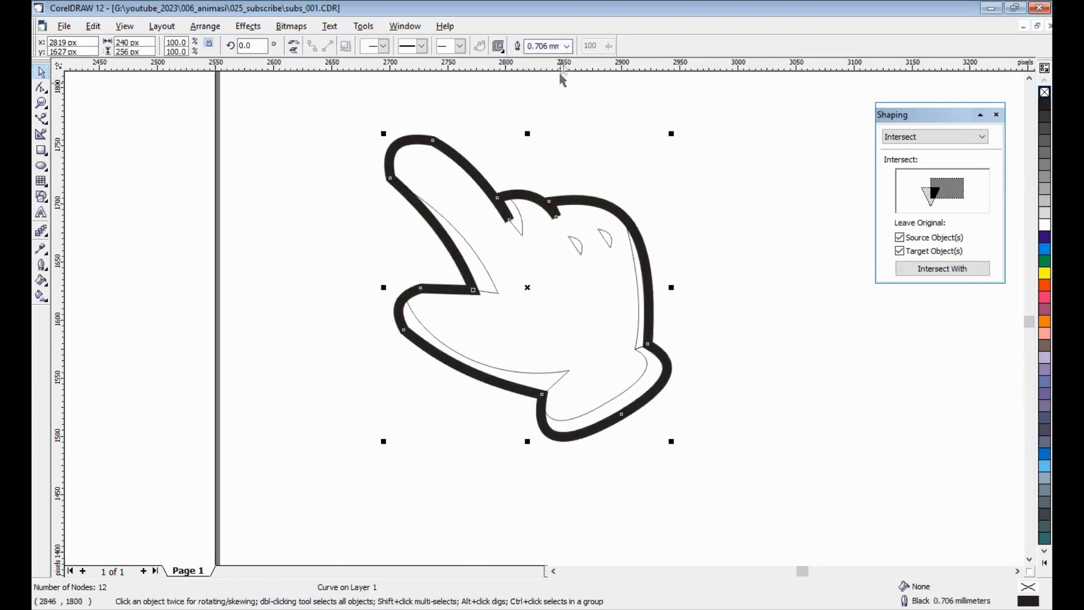
left_click(566, 46)
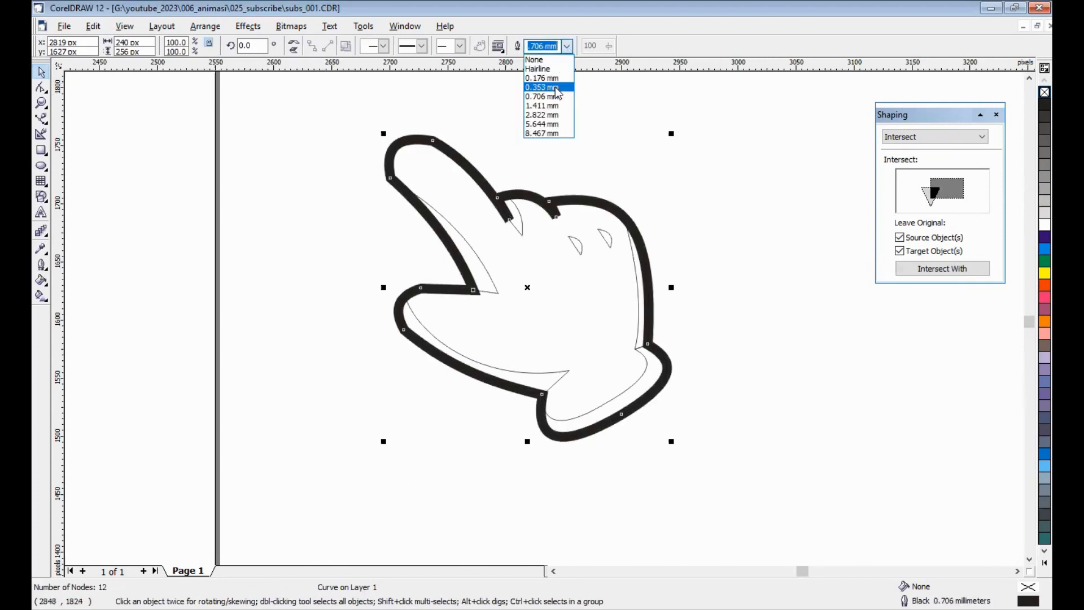
left_click(555, 87)
left_click(658, 311)
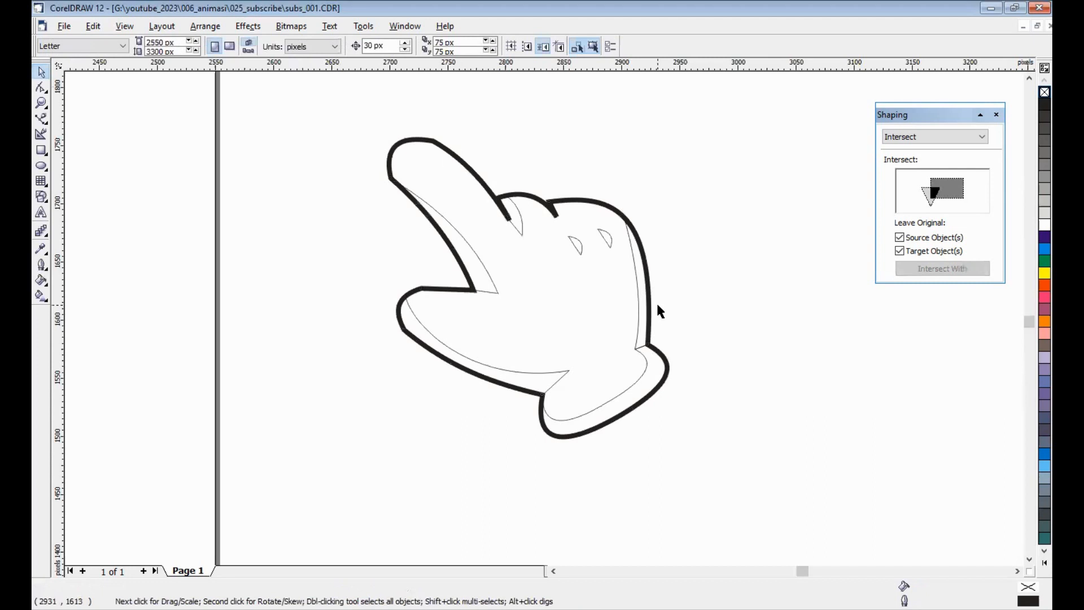
Fill the shadow shapes of the cuff, the hand's right edge and the thumb with 10% Black
left_click(608, 405)
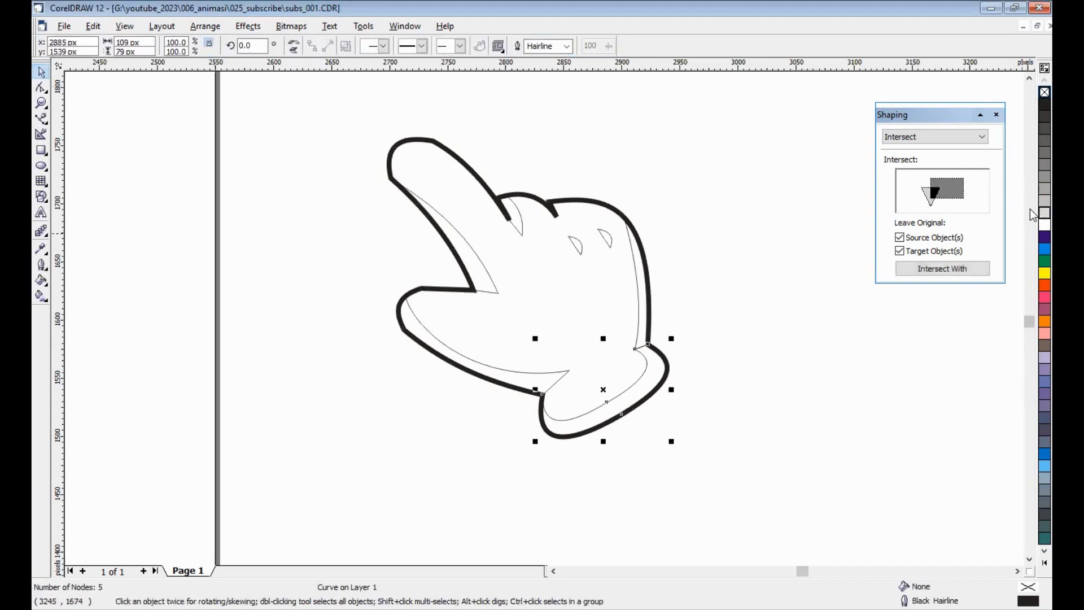
left_click(1043, 213)
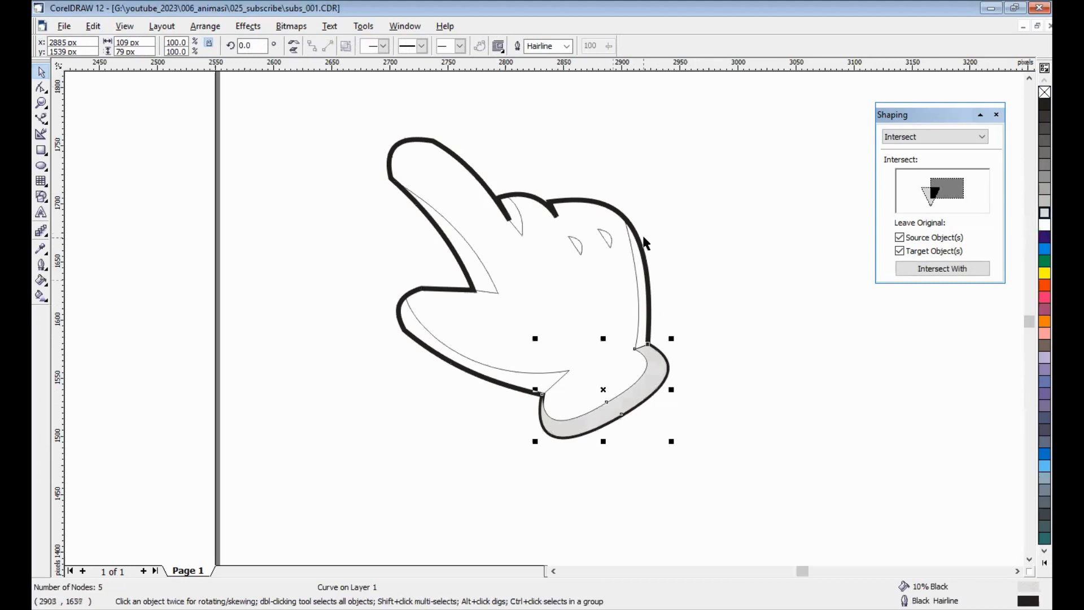
left_click(635, 262)
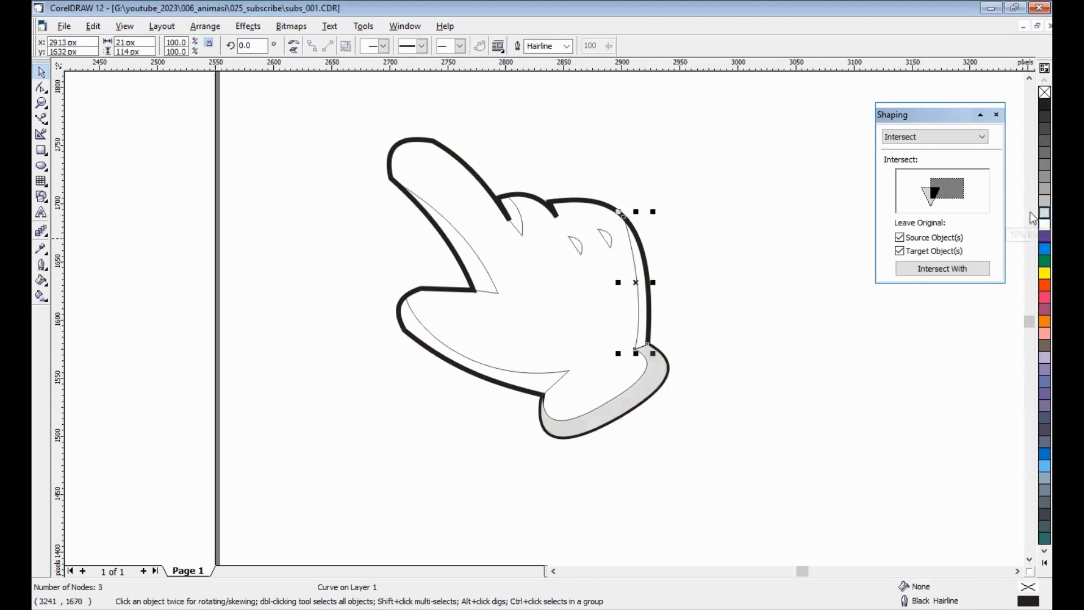
left_click(1043, 212)
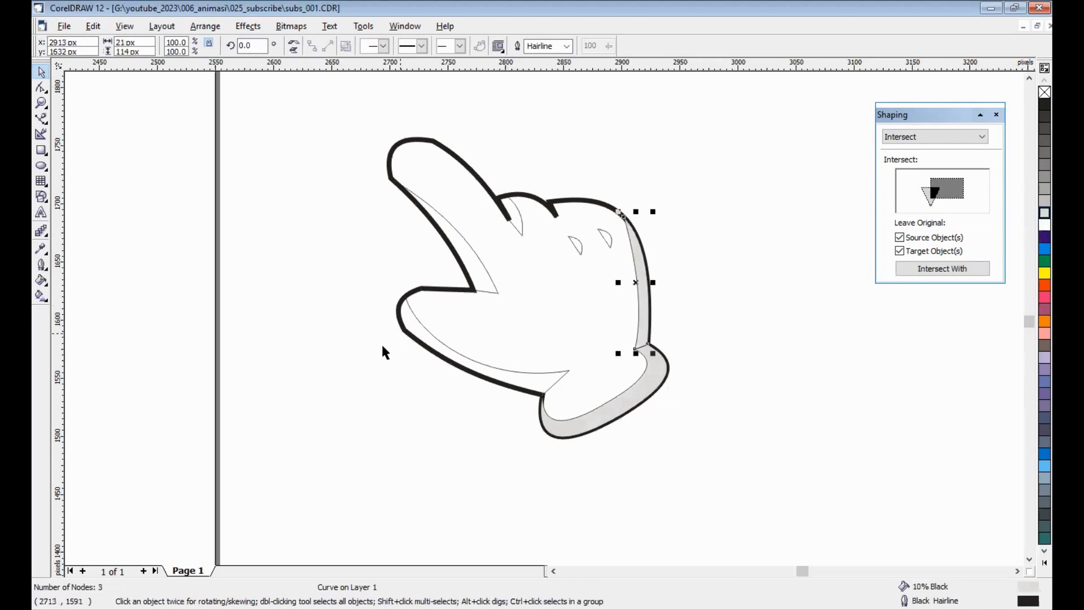
left_click(422, 326)
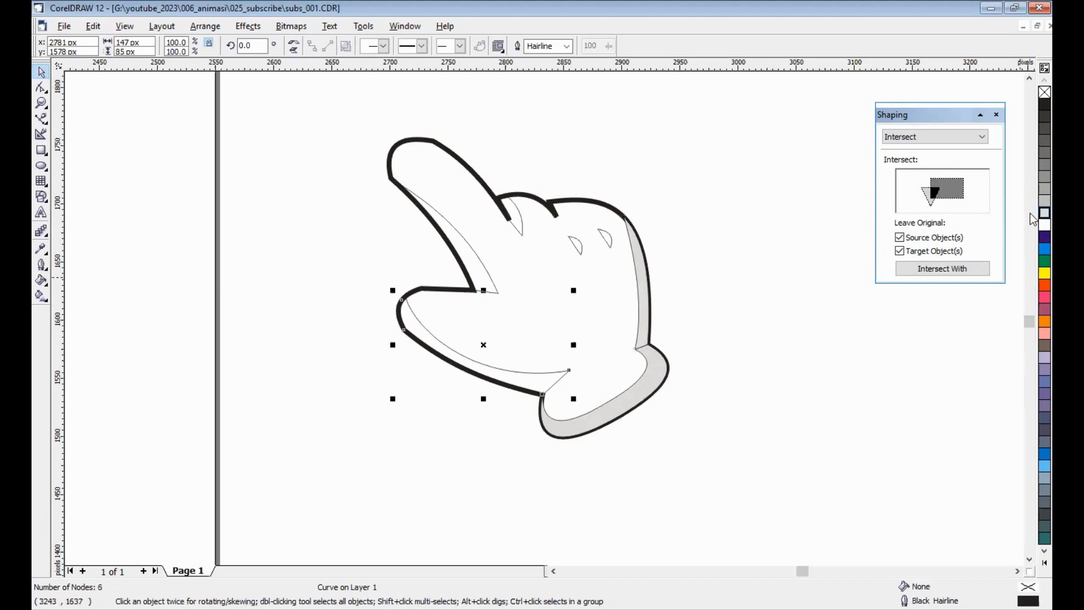
left_click(1043, 213)
Fill the long finger's shadow and the three small knuckle shadows with 10% Black
left_click(368, 182)
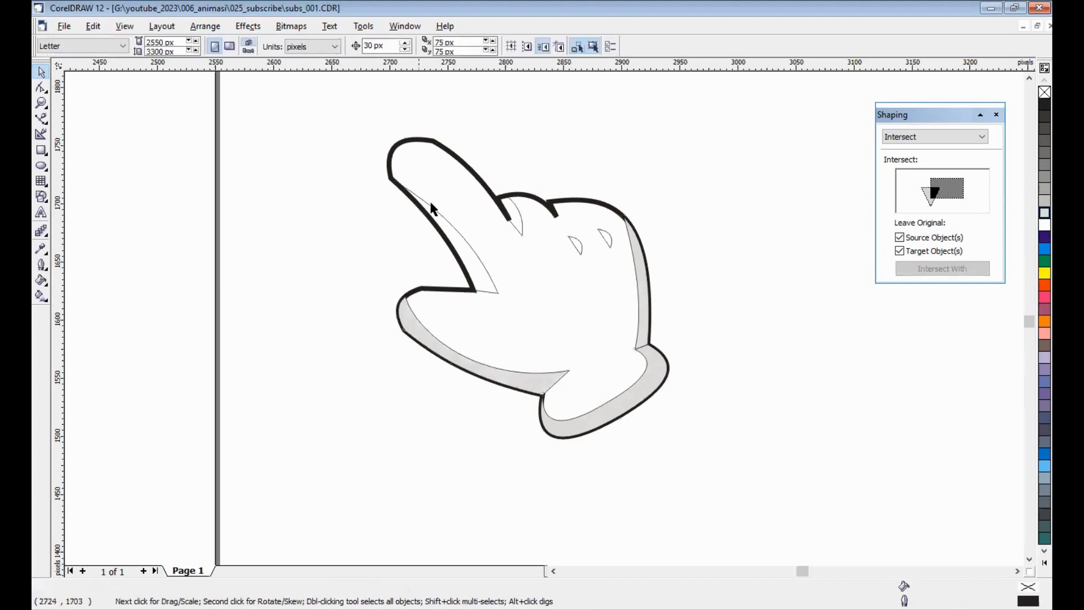
left_click(431, 205)
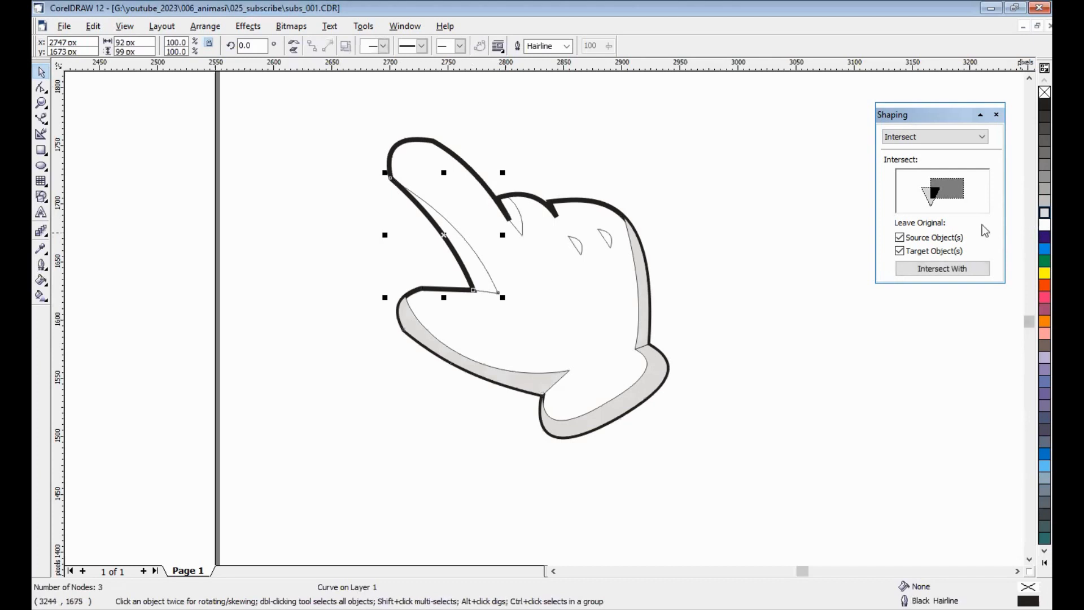
left_click(1044, 213)
left_click_drag(485, 149, 622, 276)
left_click(1043, 213)
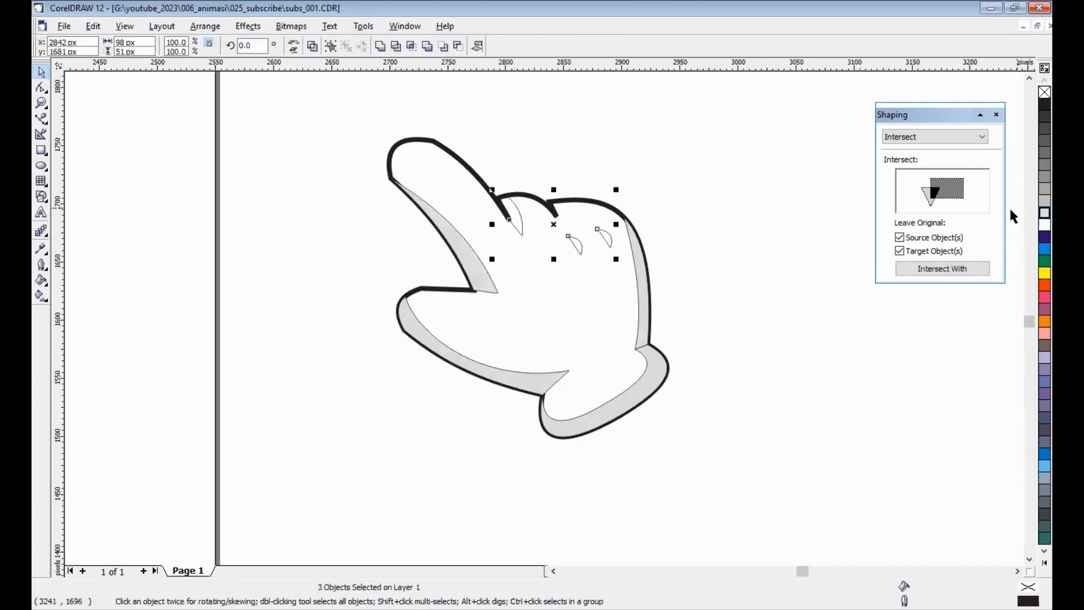
Remove the outlines from the three small knuckle shadows and from the long finger's shadow
left_click(40, 267)
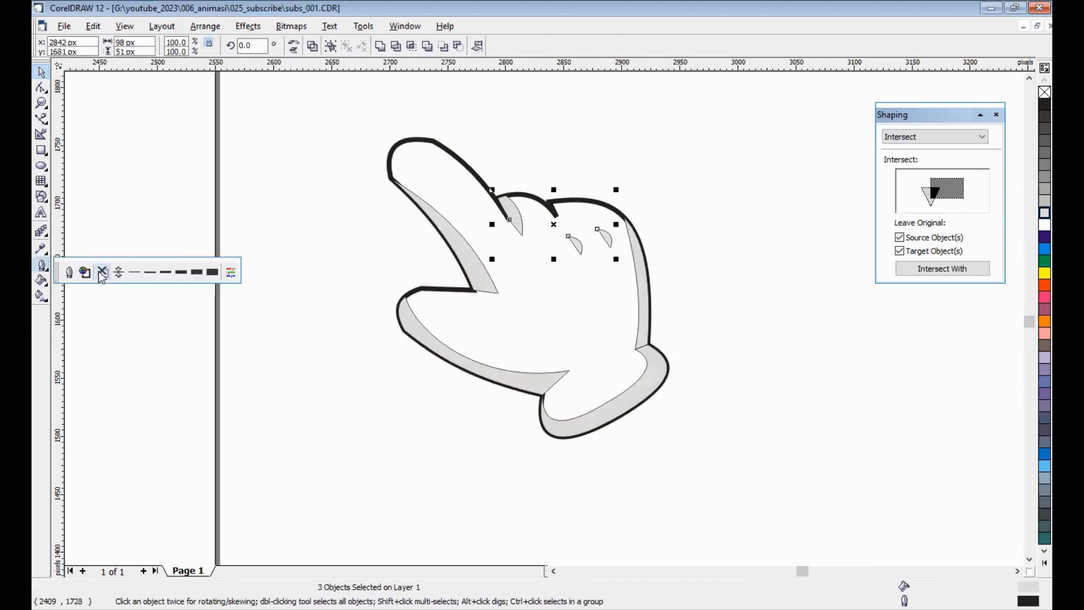
left_click(346, 127)
left_click_drag(345, 126, 527, 403)
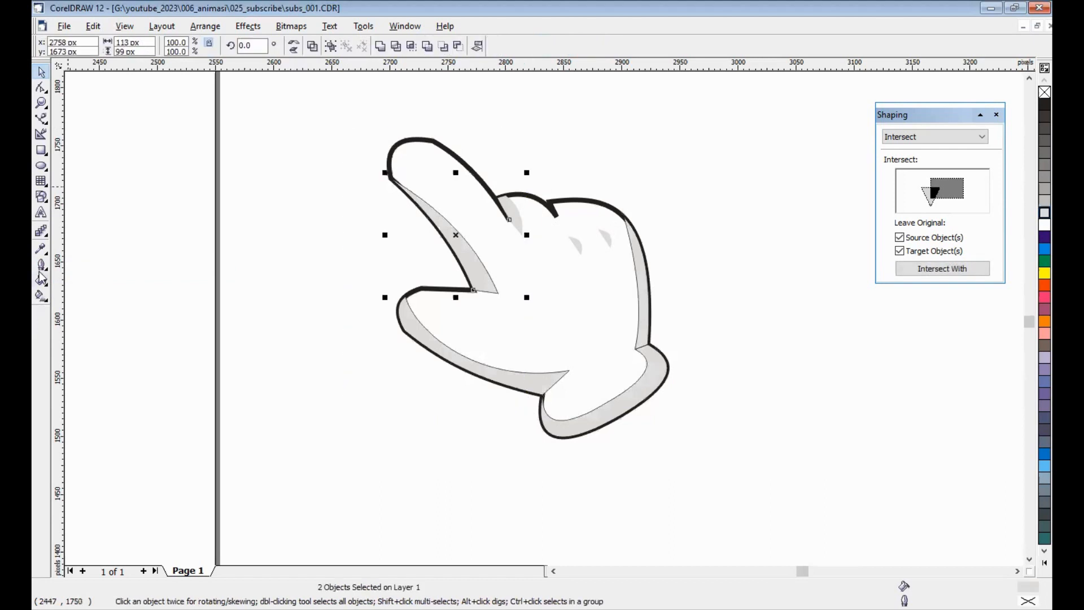
Send the first knuckle's shadow and the long finger's shadow back behind the thick hand outline
left_click(516, 216)
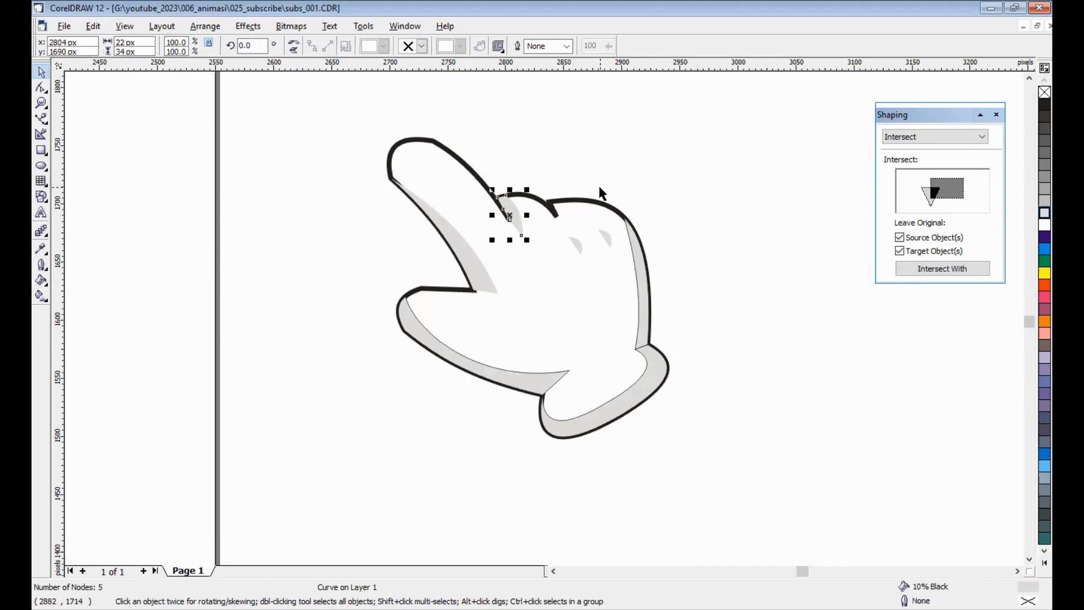
key("ctrl+Page_Down")
key("Escape")
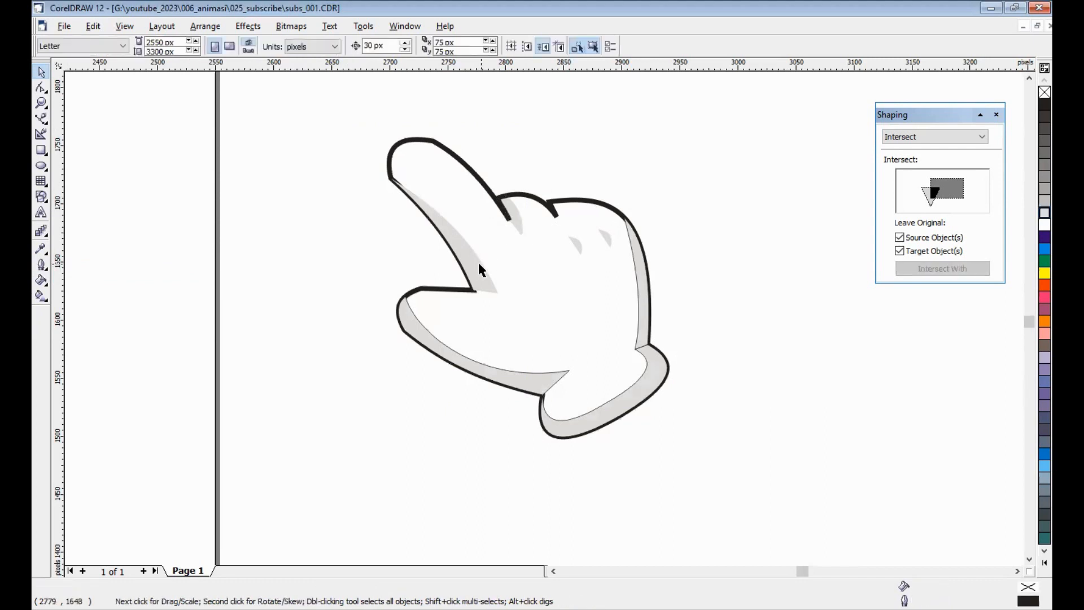
left_click(479, 265)
key("ctrl+Page_Down")
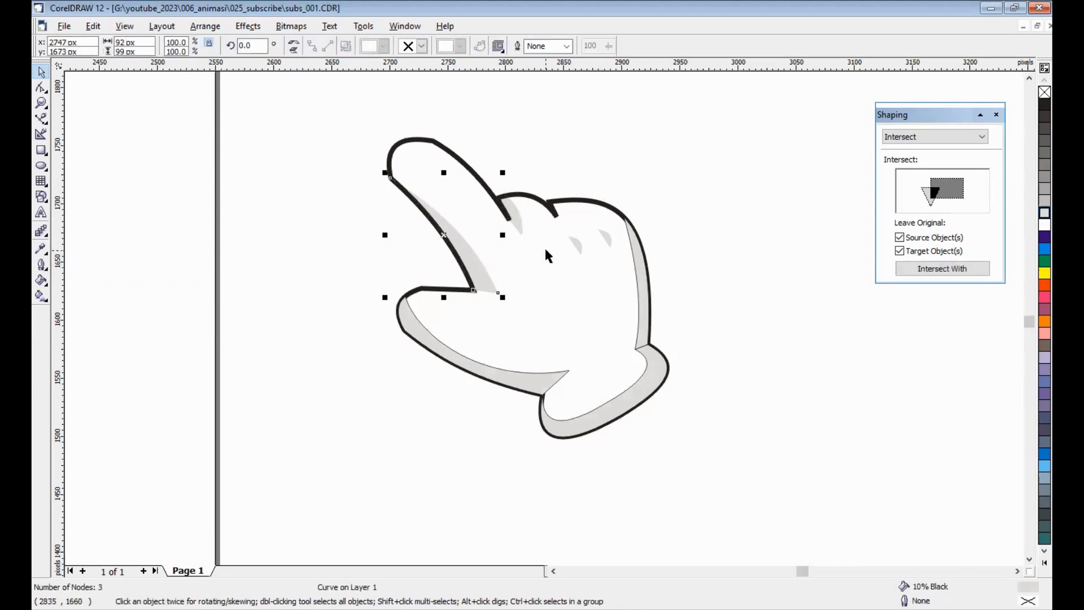
Set the outline to None on the shadows of the thumb, the hand's right edge and the cuff
left_click(422, 326)
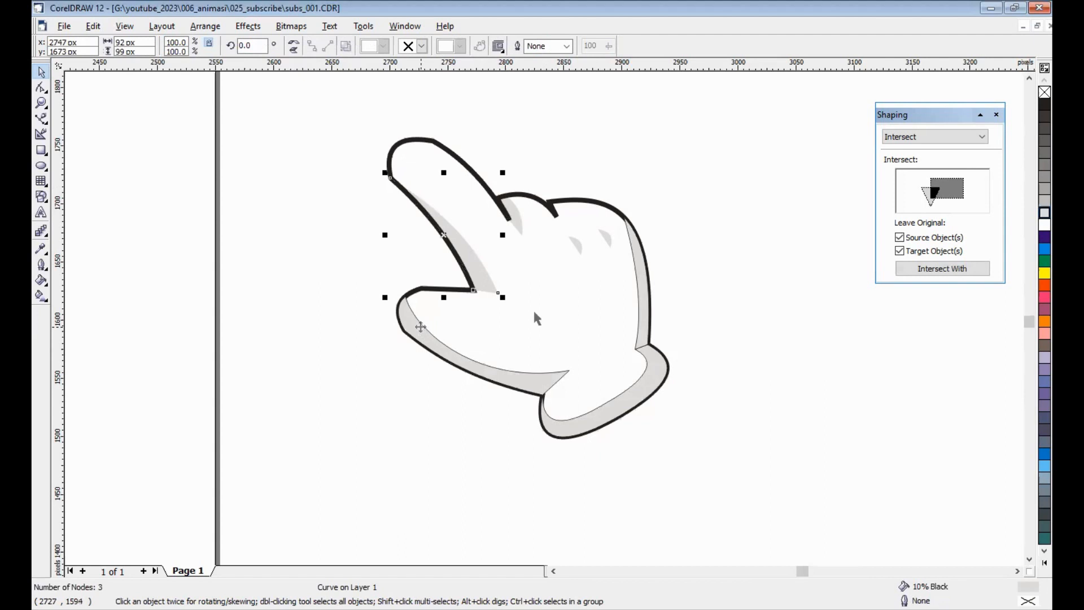
left_click(567, 47)
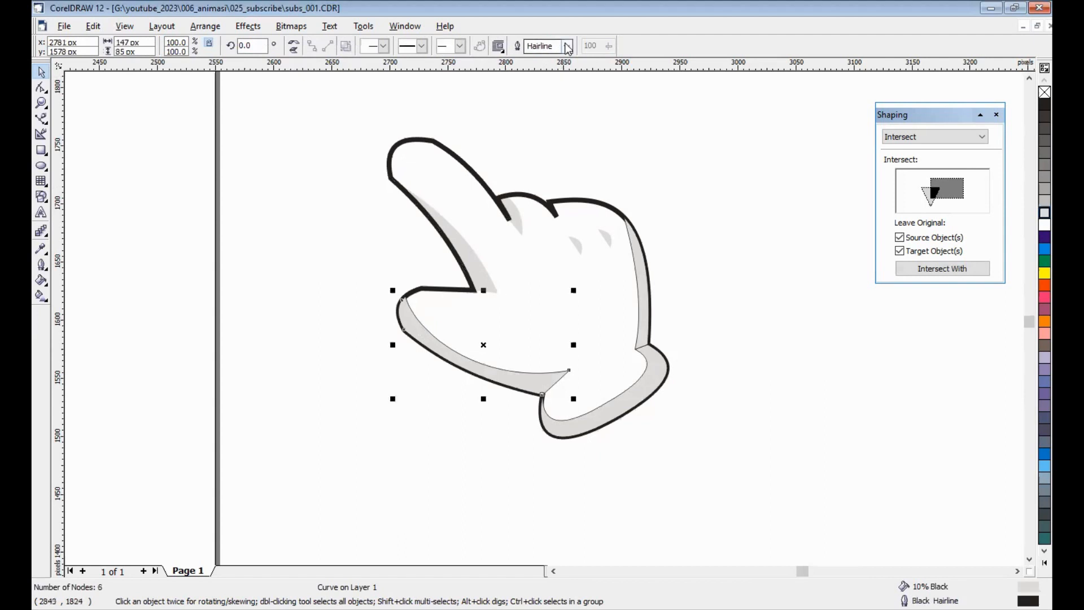
left_click(639, 298)
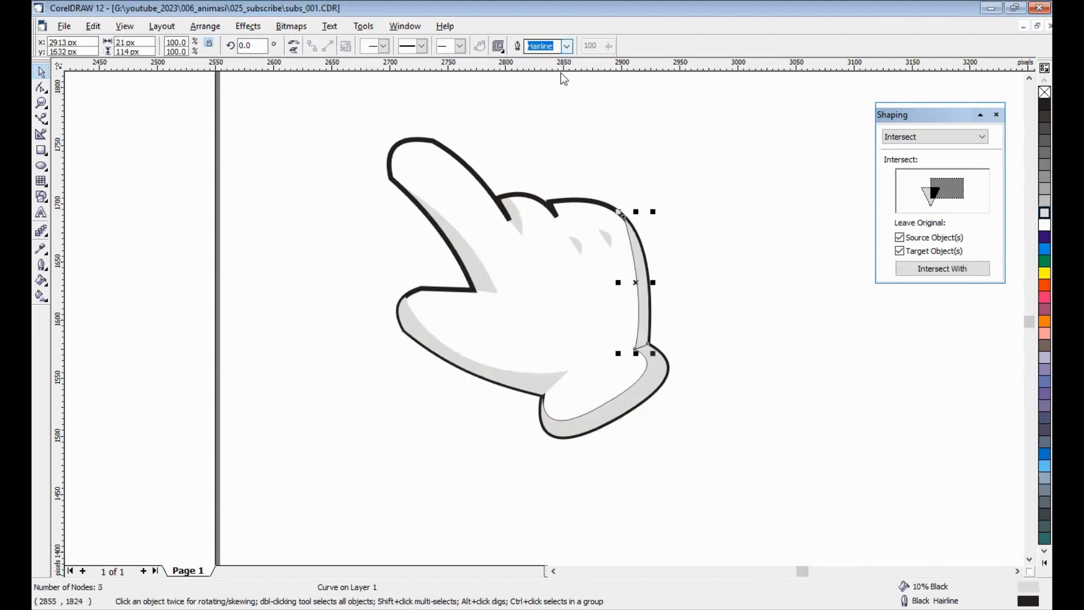
left_click(566, 46)
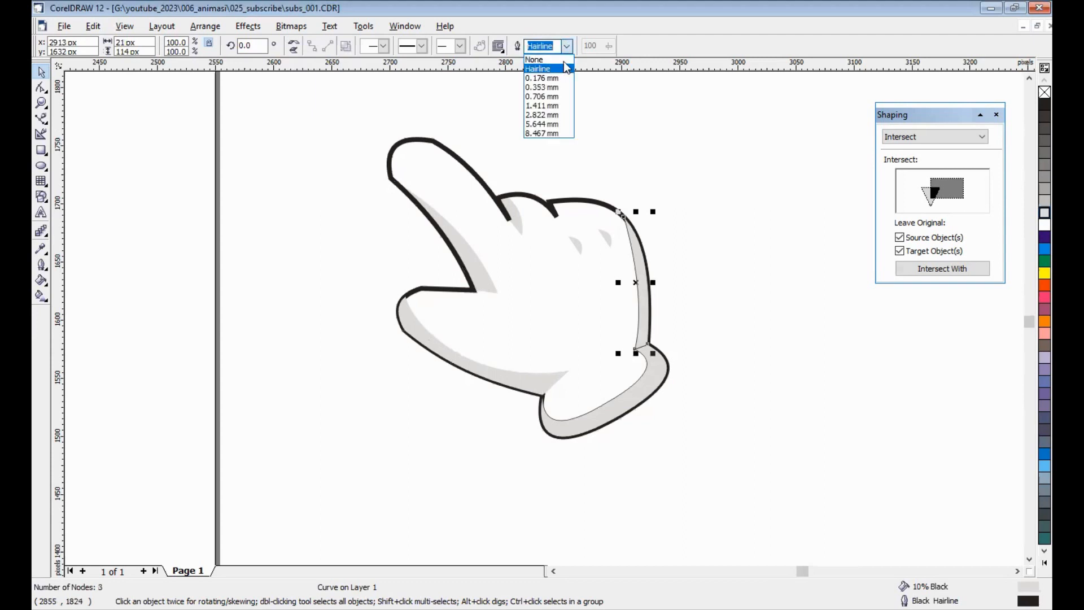
left_click_drag(707, 326, 515, 481)
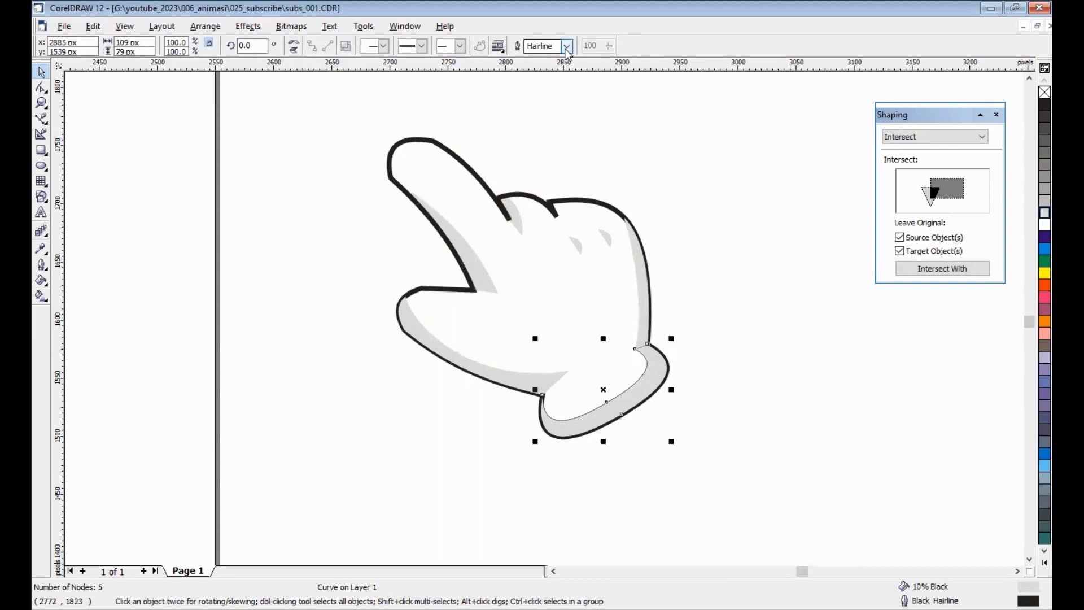
left_click(567, 46)
left_click(722, 305)
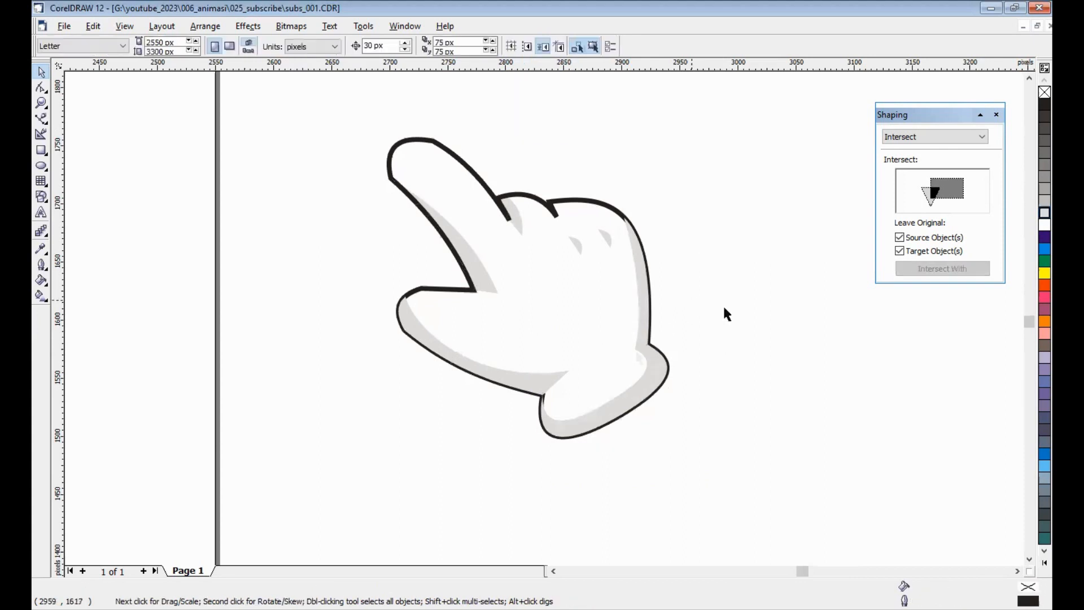
Send the shadows of the thumb, the hand's right edge and the cuff behind the hand outline
left_click(505, 315)
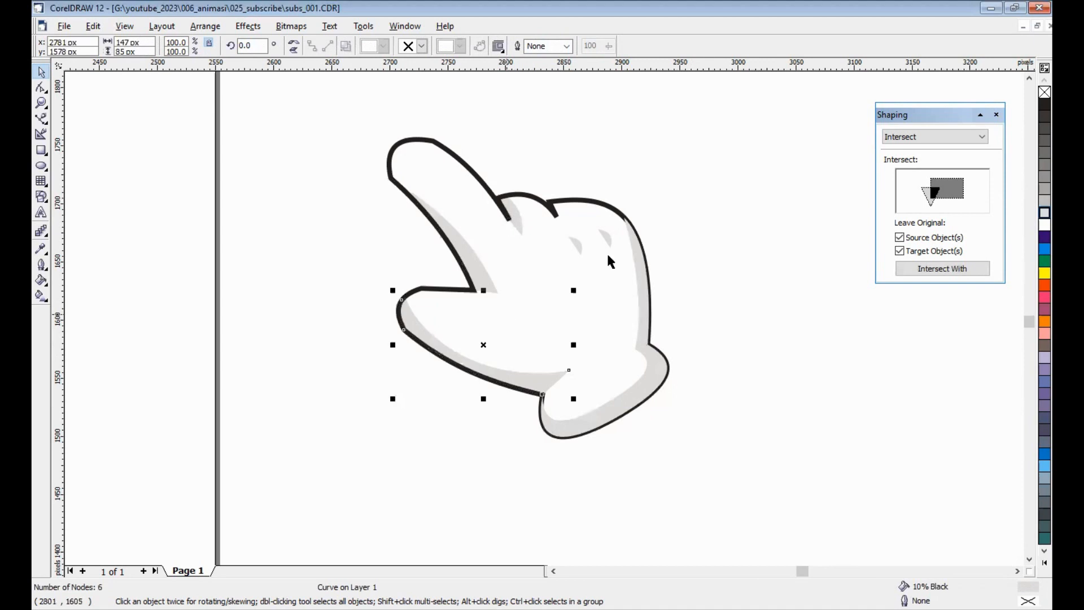
left_click(635, 240)
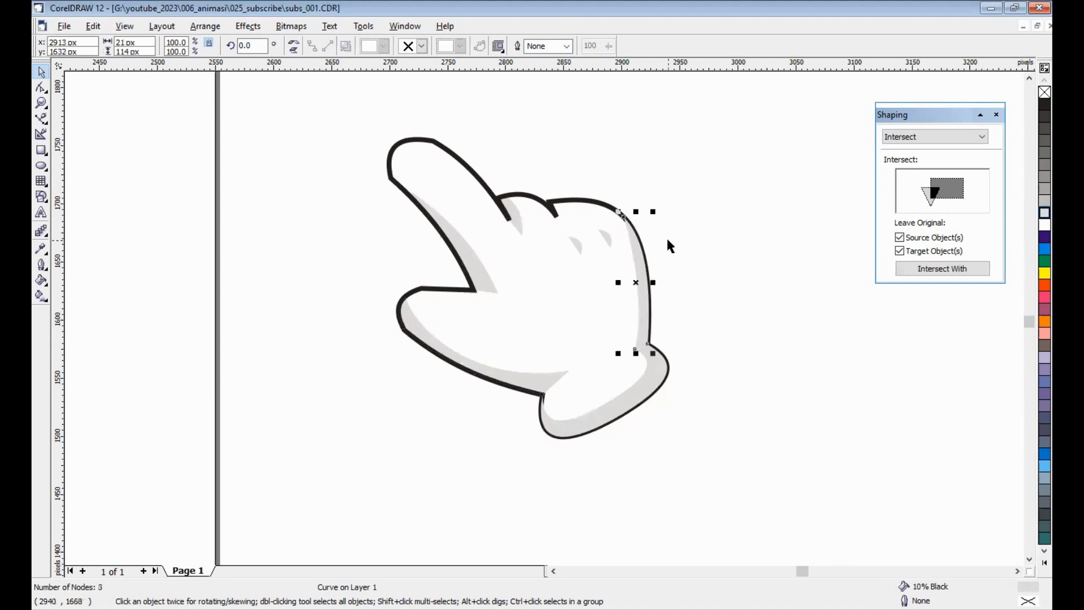
left_click_drag(713, 291, 502, 477)
left_click(615, 484)
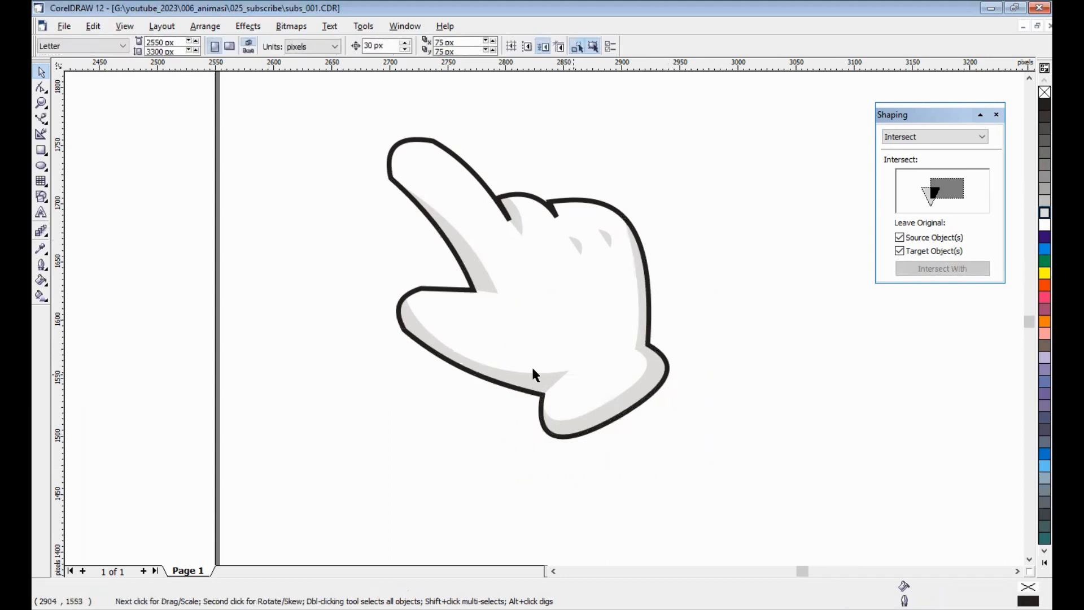
Draw two straight freehand crease lines from the cuff's corners to the shadow tips, about 23 by 21 px and 11 by 4 px
key("z")
left_click_drag(502, 323, 652, 472)
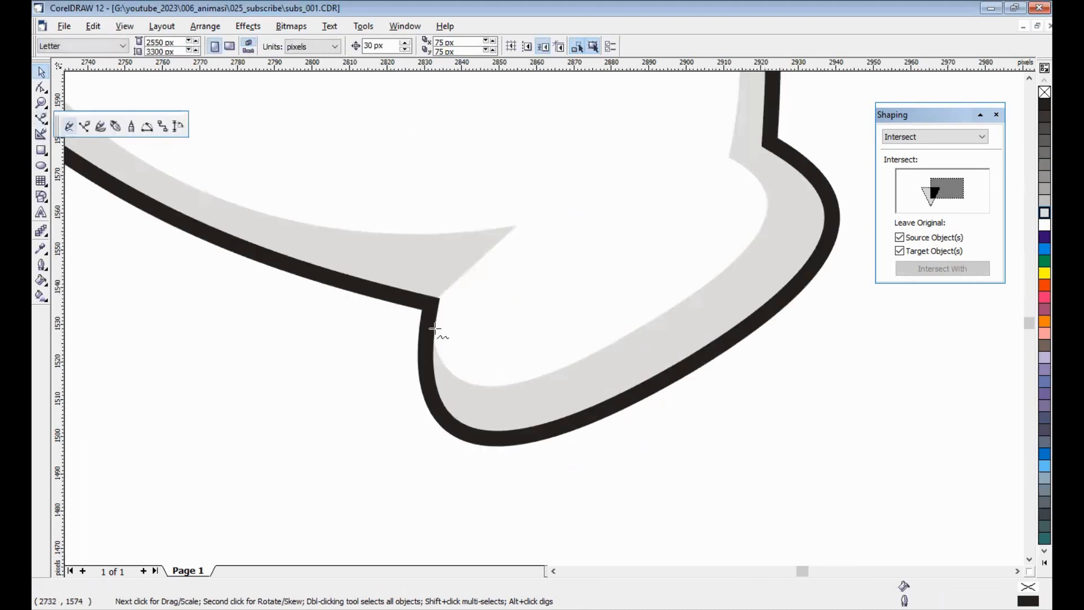
key("F5")
left_click(432, 302)
left_click(517, 225)
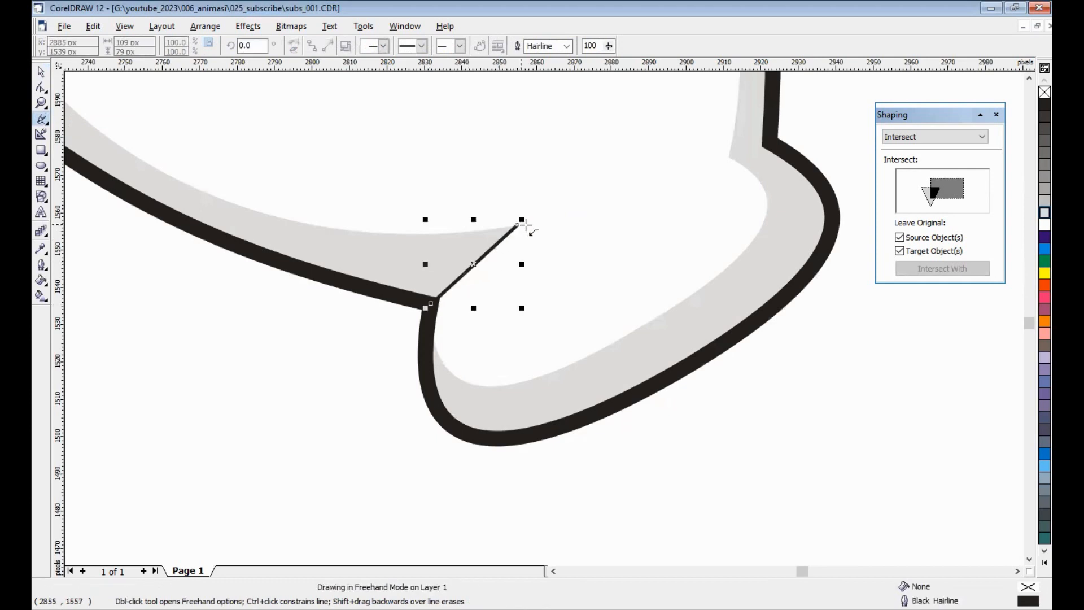
left_click(767, 145)
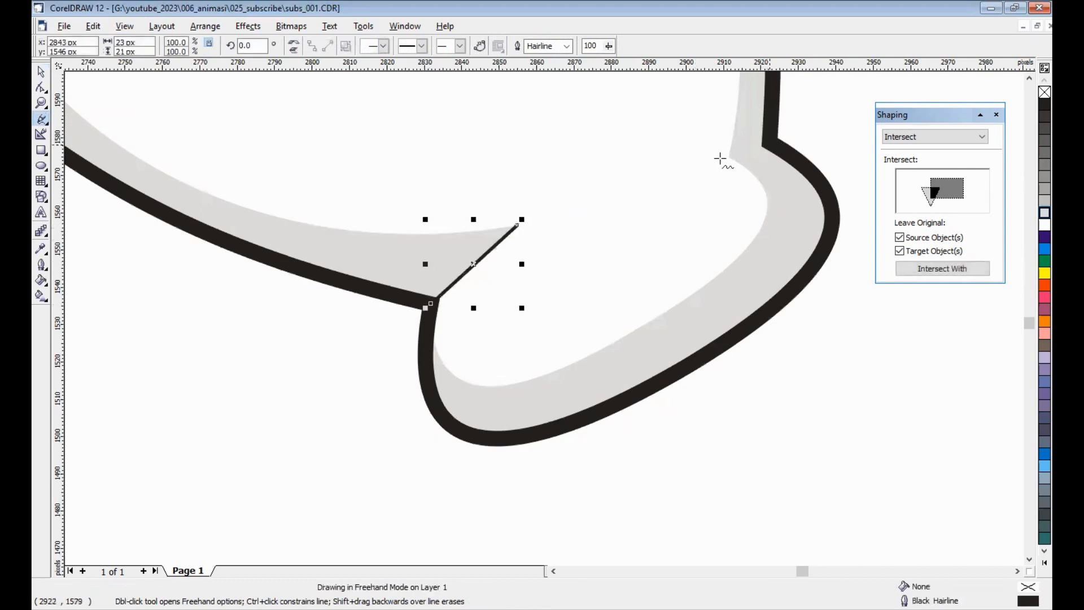
left_click(723, 159)
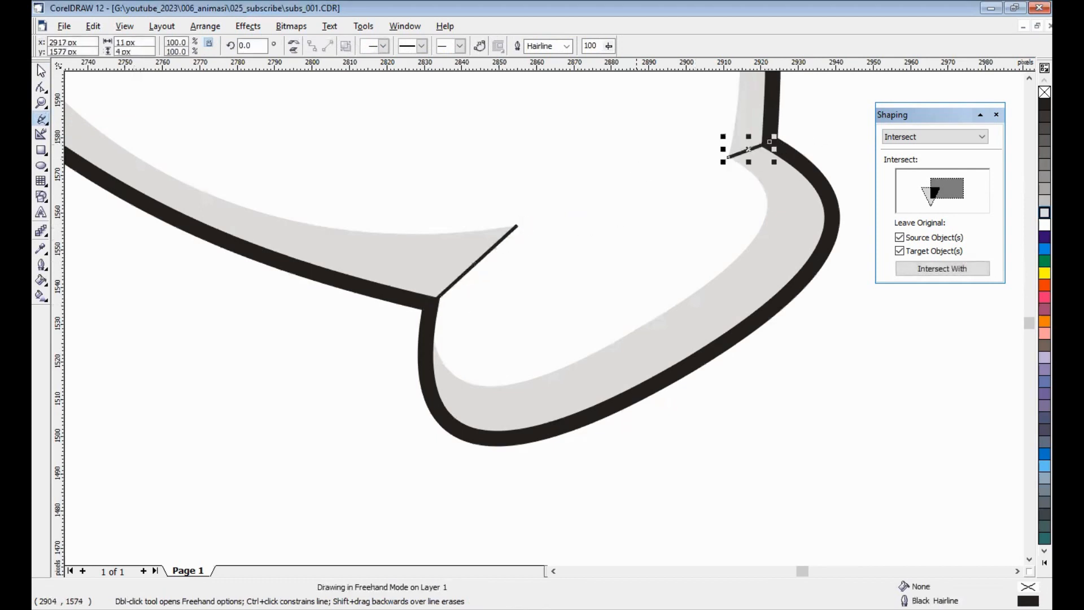
Set the short crease line at the cuff's right corner to 0.353 mm wide and select the longer crease line
key("space")
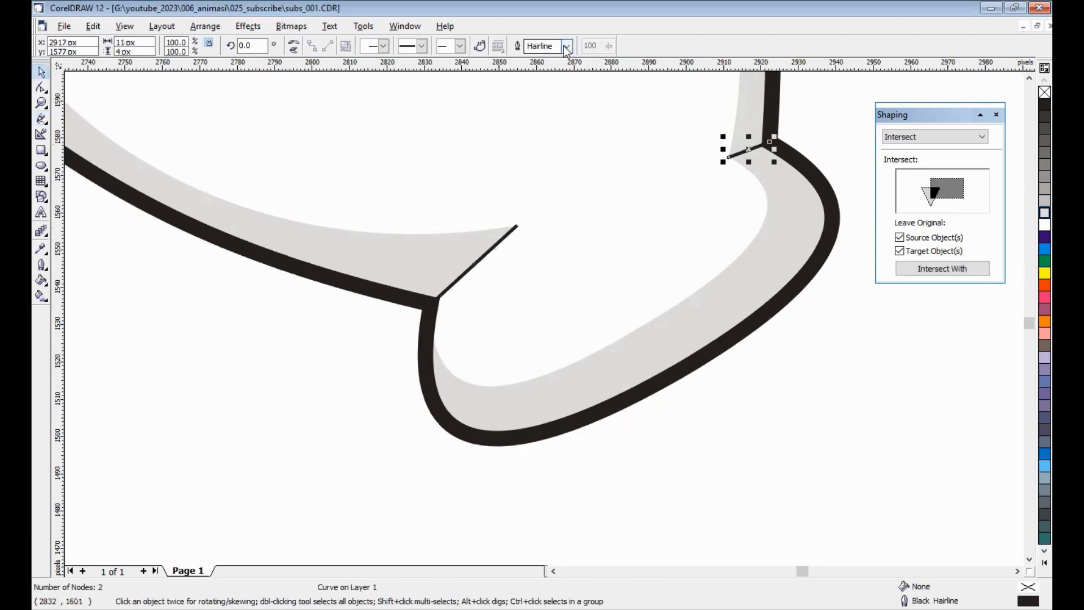
left_click(566, 45)
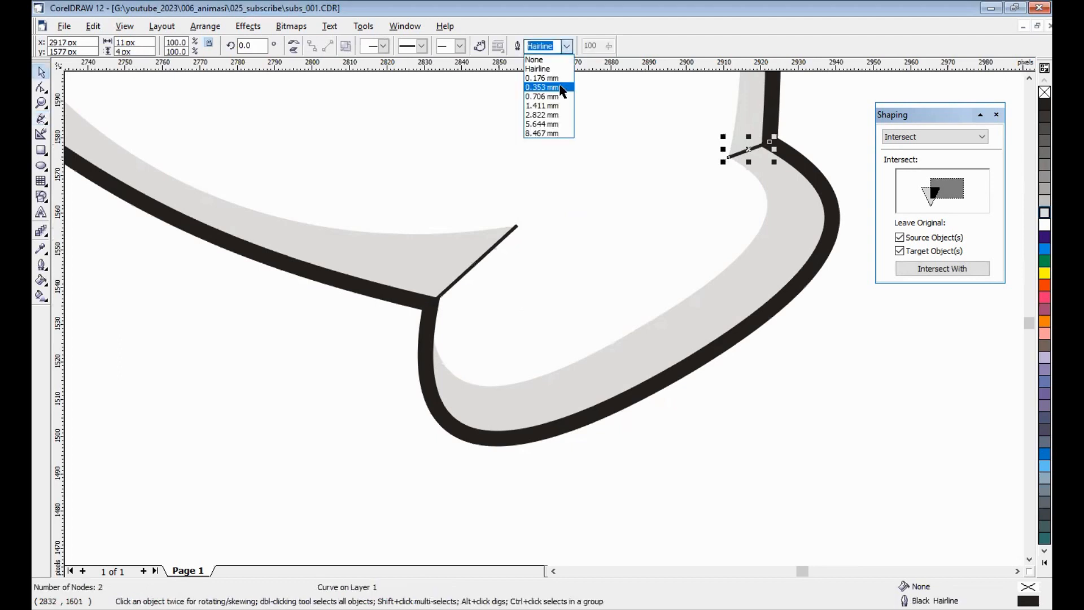
left_click(562, 87)
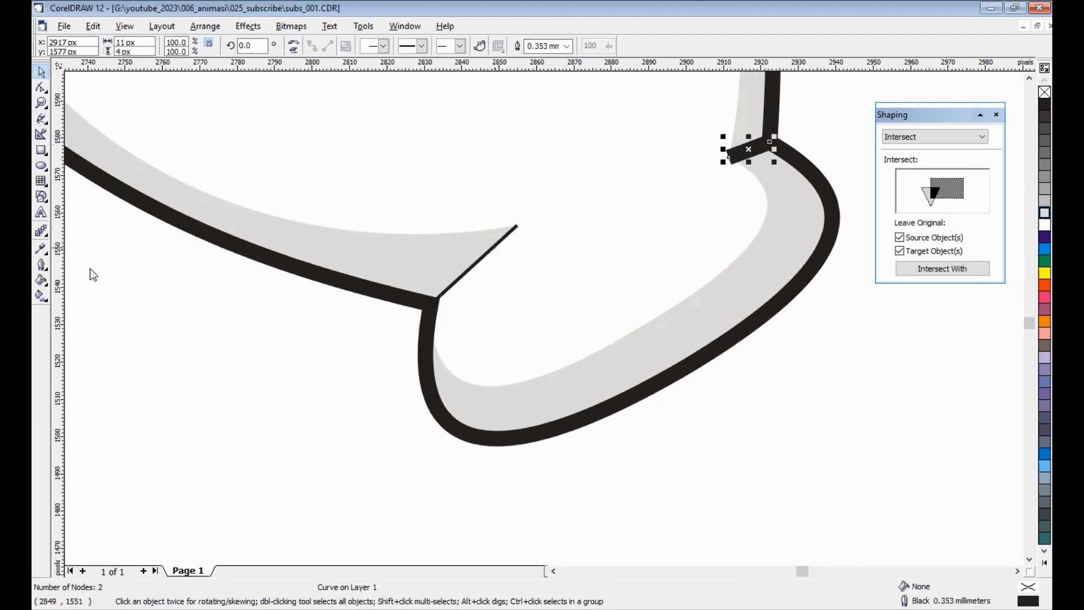
left_click(36, 265)
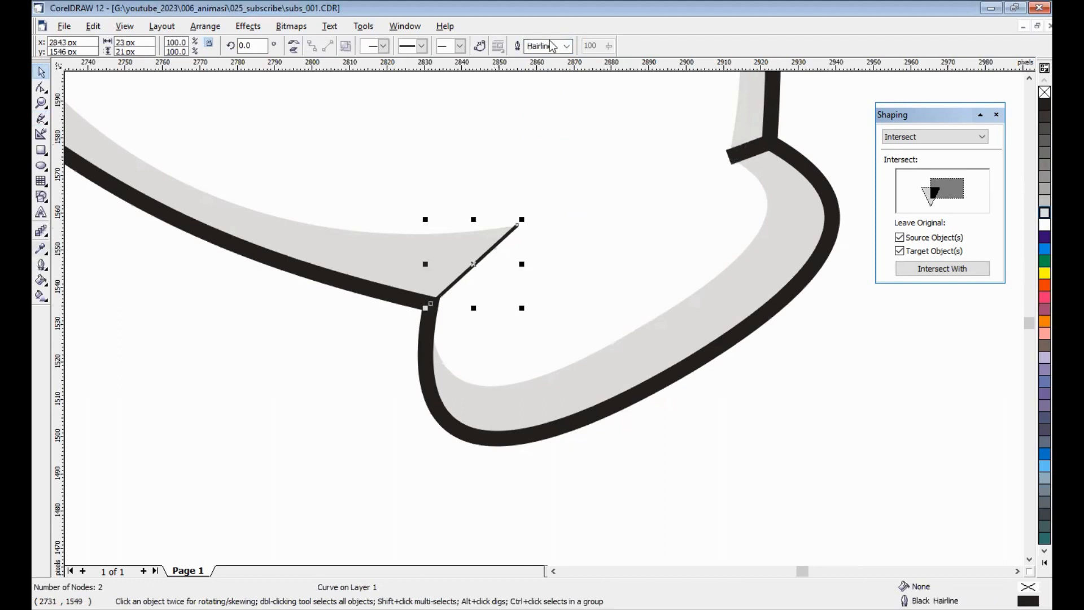
Set the longer crease line's outline to 0.353 mm with rounded corners and rounded line caps
left_click(561, 87)
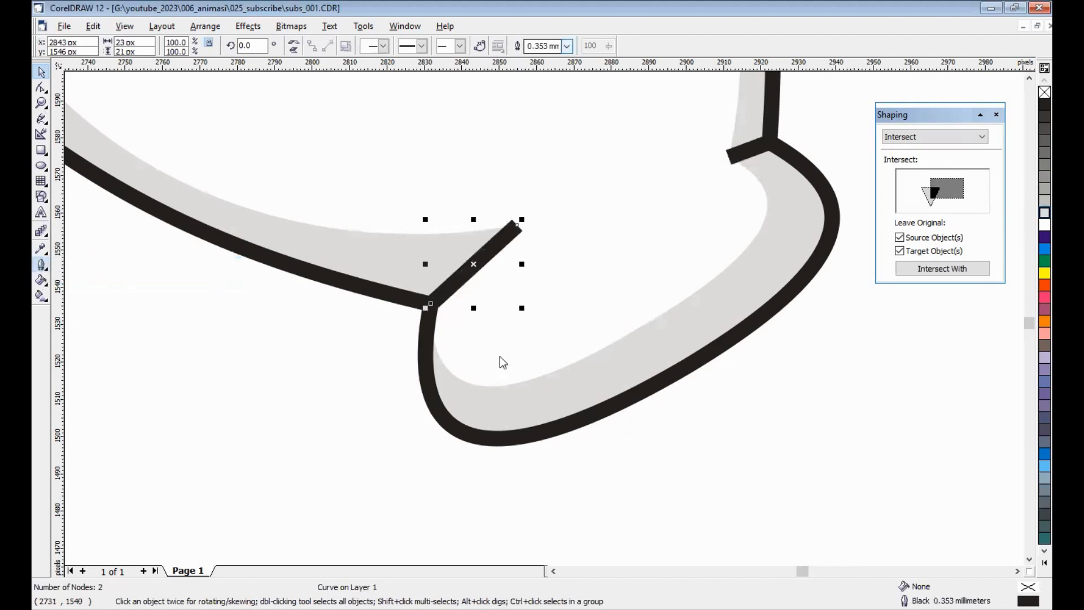
key("F12")
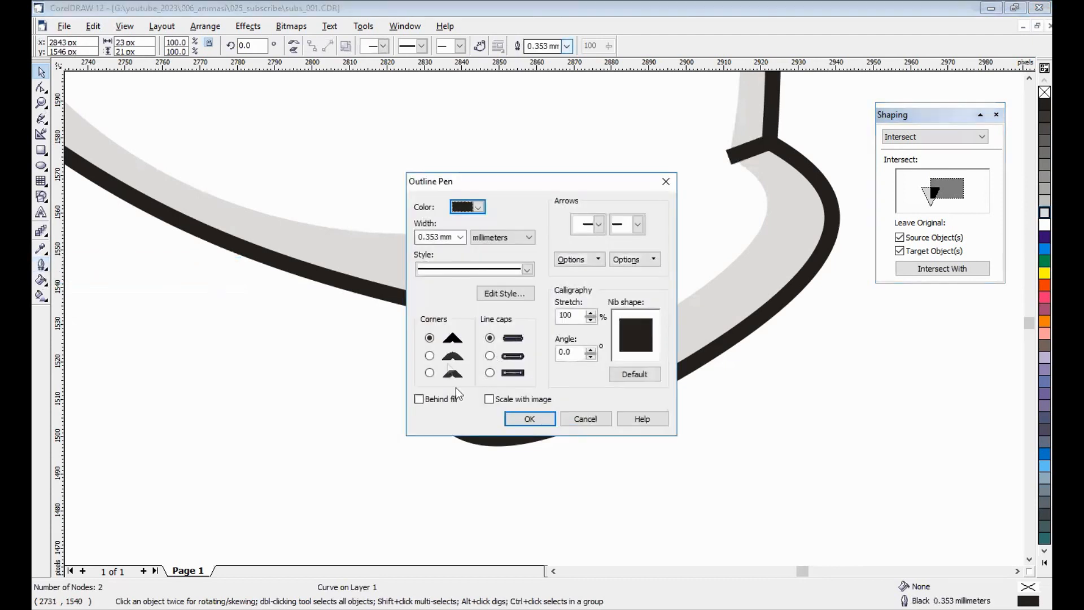
left_click(490, 356)
left_click(430, 355)
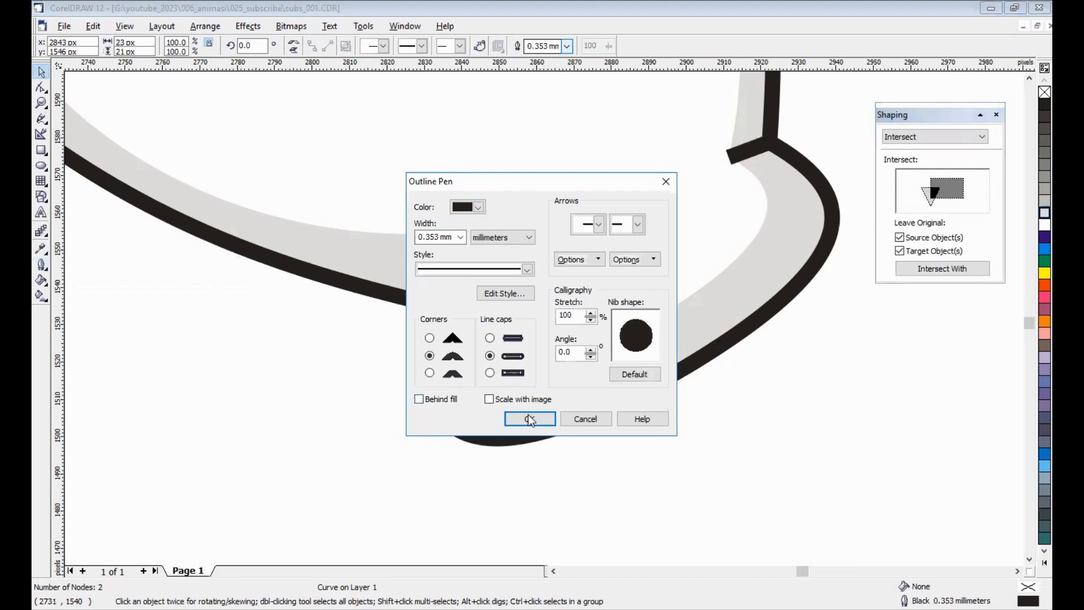
left_click(529, 418)
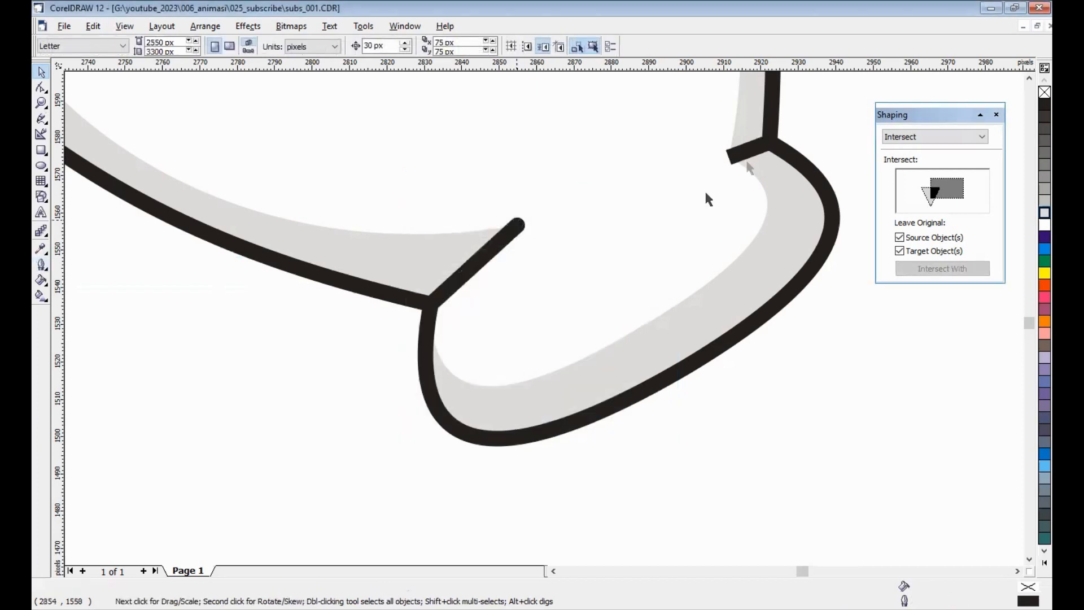
Give the short crease line at the cuff's right corner rounded corners and rounded line caps
left_click(741, 151)
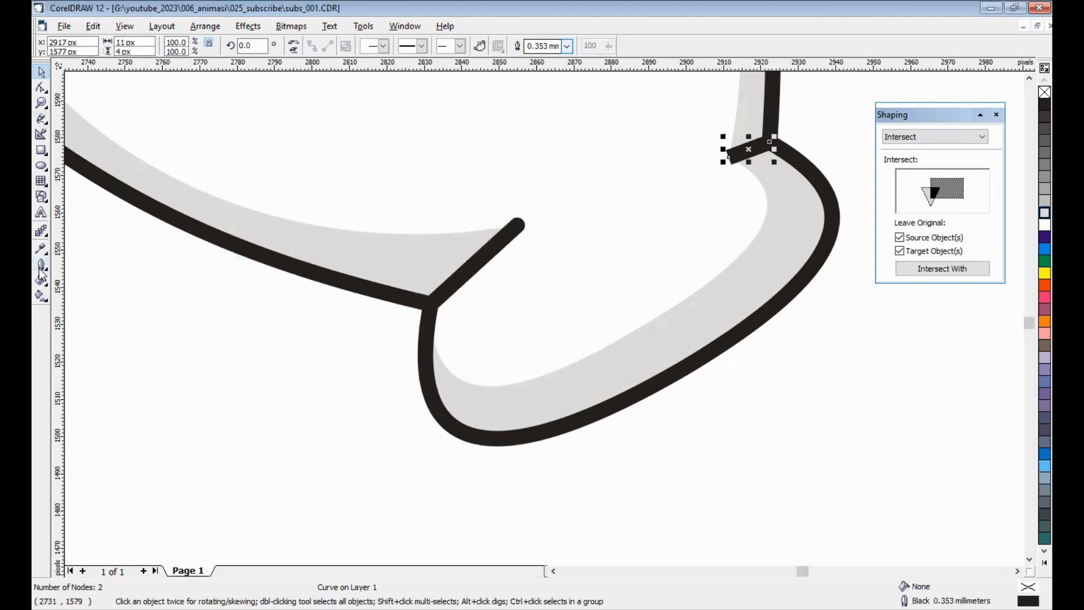
key("F12")
left_click(490, 356)
left_click(429, 356)
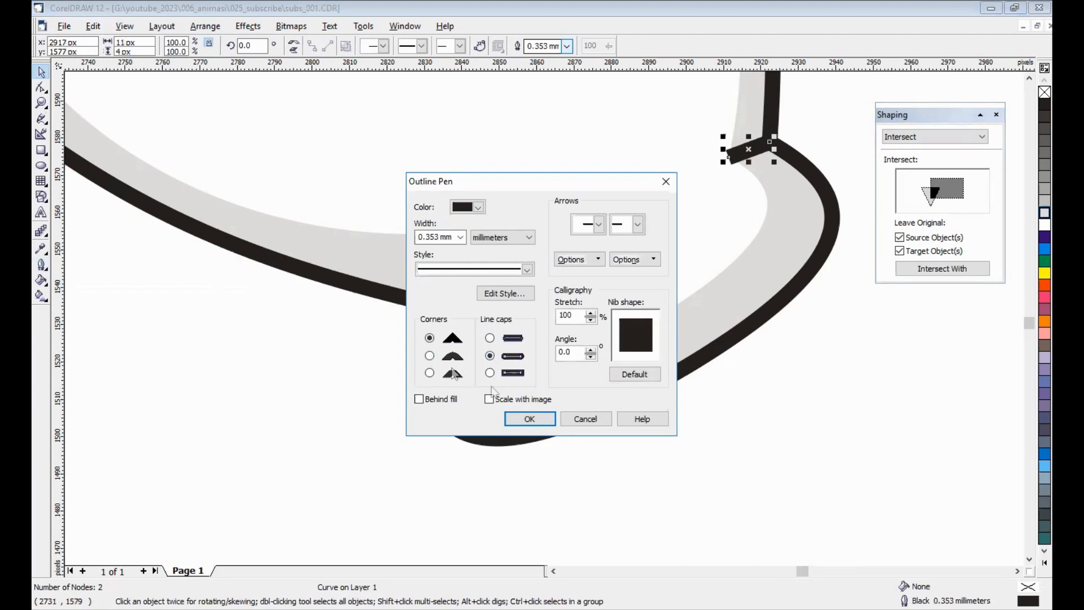
left_click(527, 420)
key("F3")
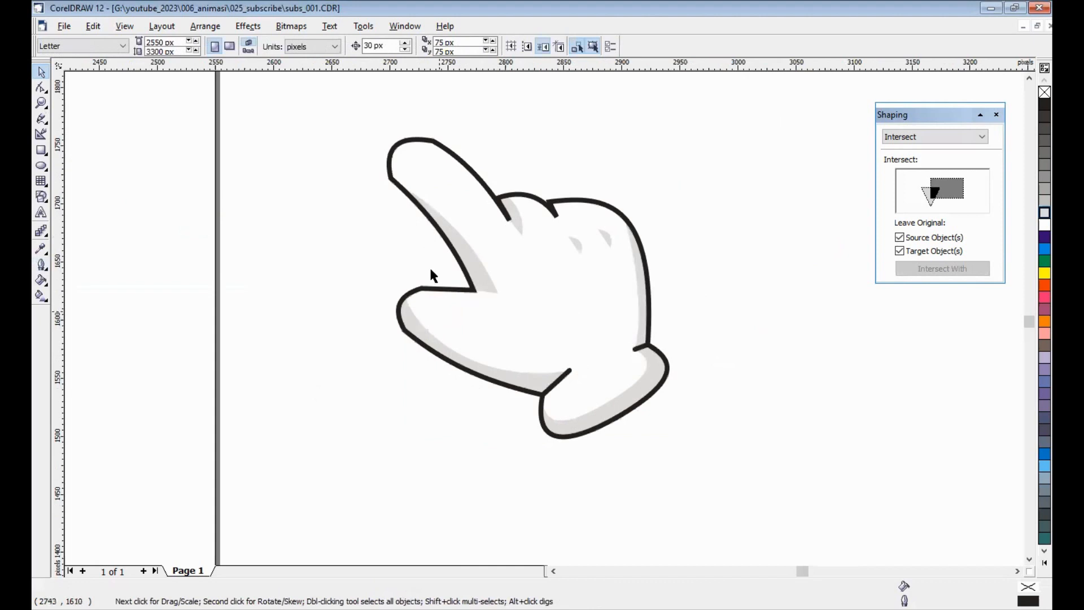
Give the main hand outline rounded corners
left_click(438, 146)
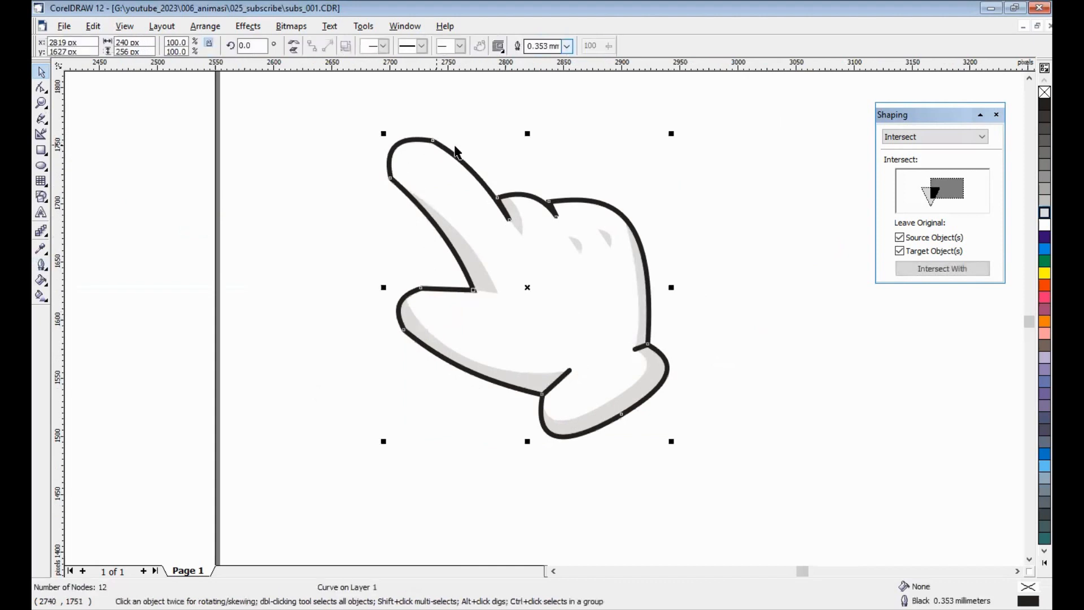
left_click(41, 265)
left_click(70, 274)
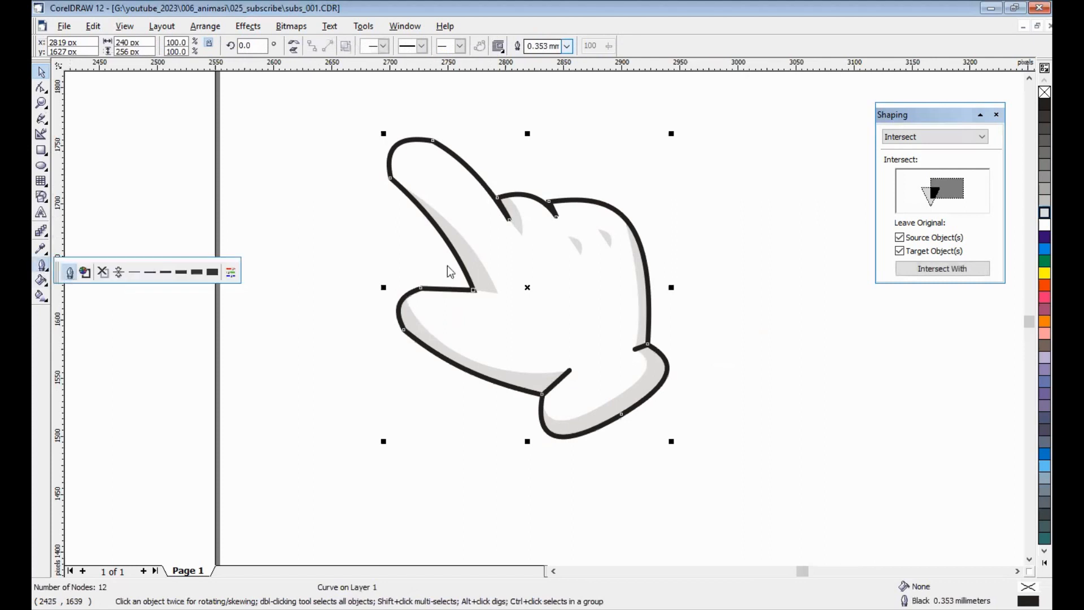
left_click(429, 356)
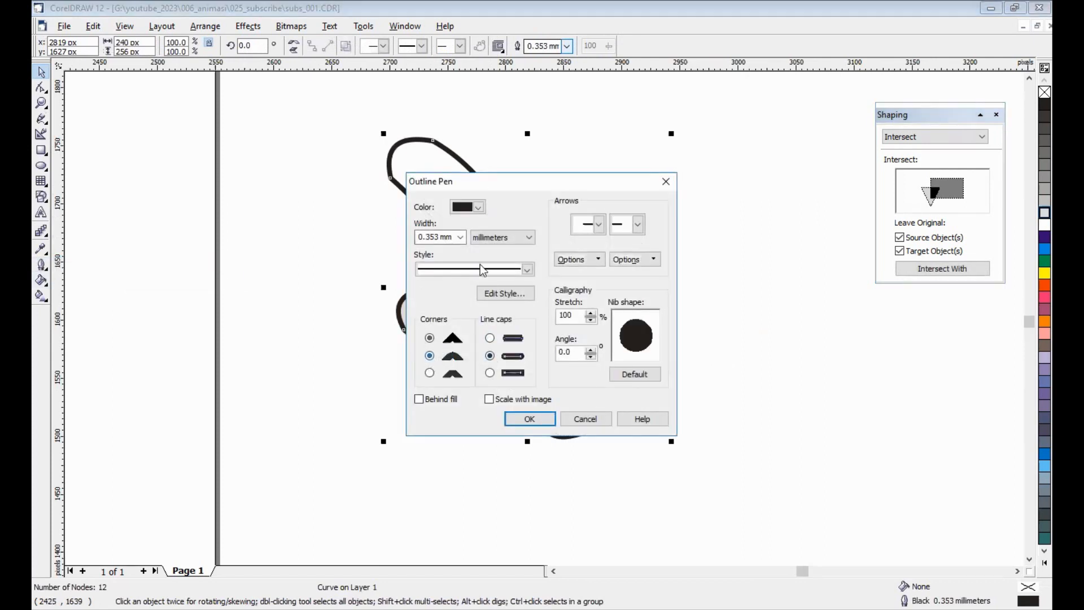
left_click_drag(521, 184, 721, 125)
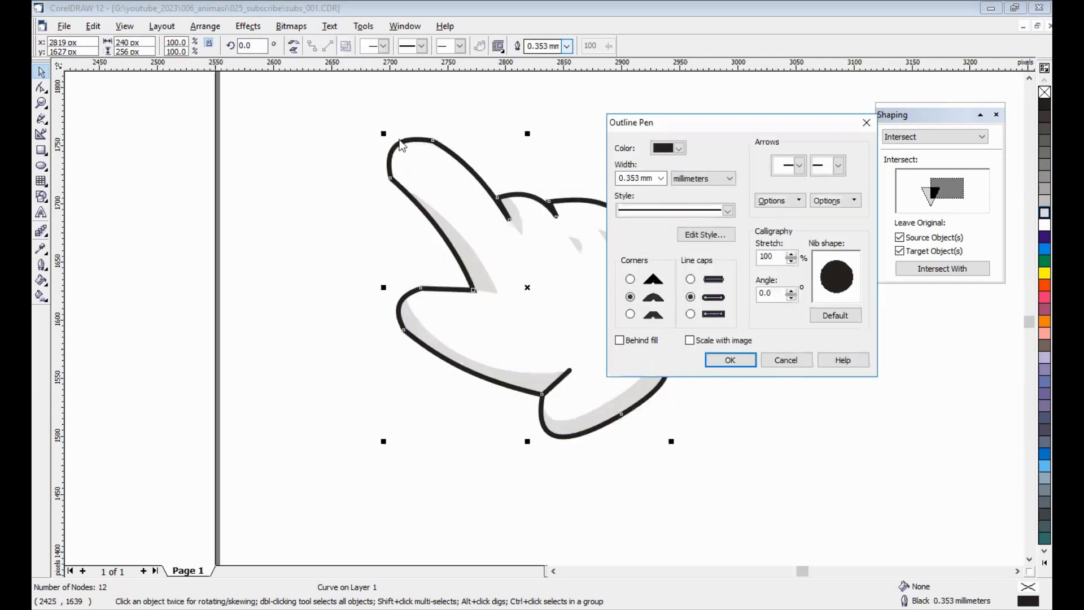
left_click(727, 364)
left_click(725, 440)
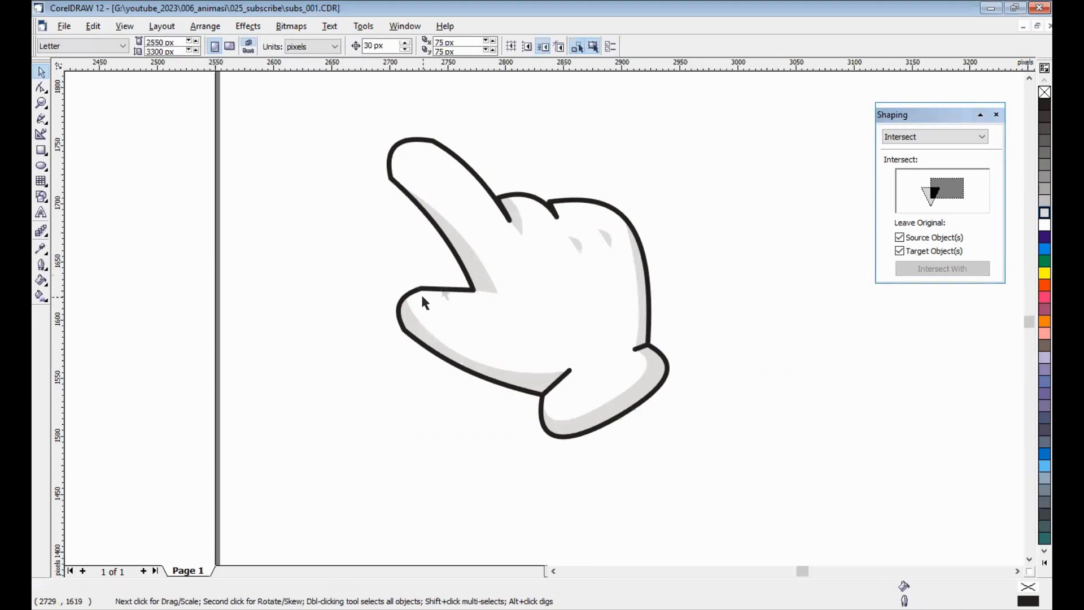
Place a horizontal guideline through the half bell's lower corner and a vertical guideline through its top end
left_click_drag(335, 105, 790, 511)
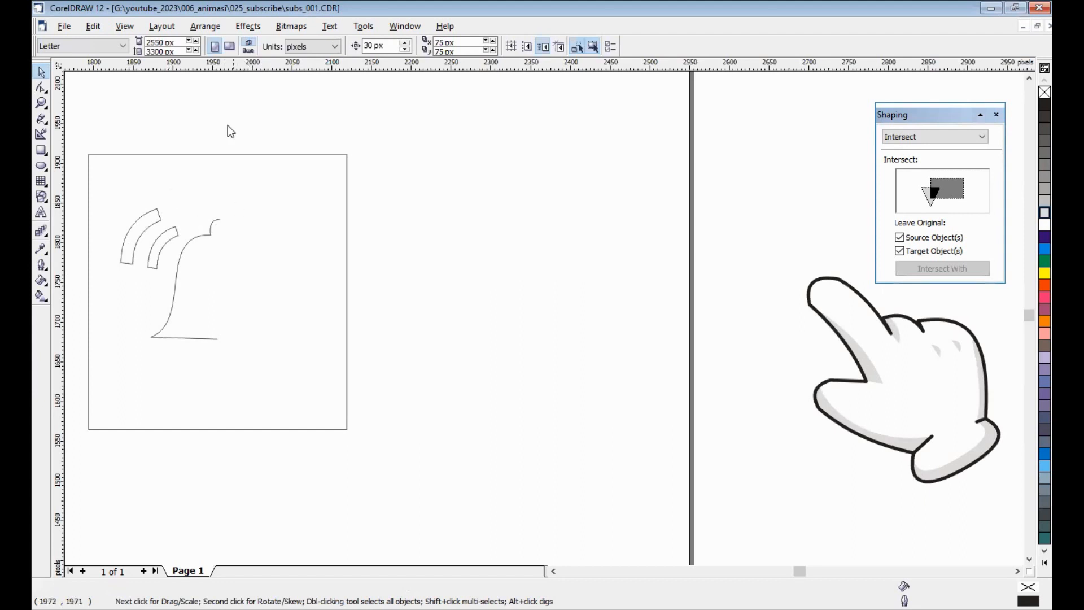
left_click_drag(178, 302, 150, 336)
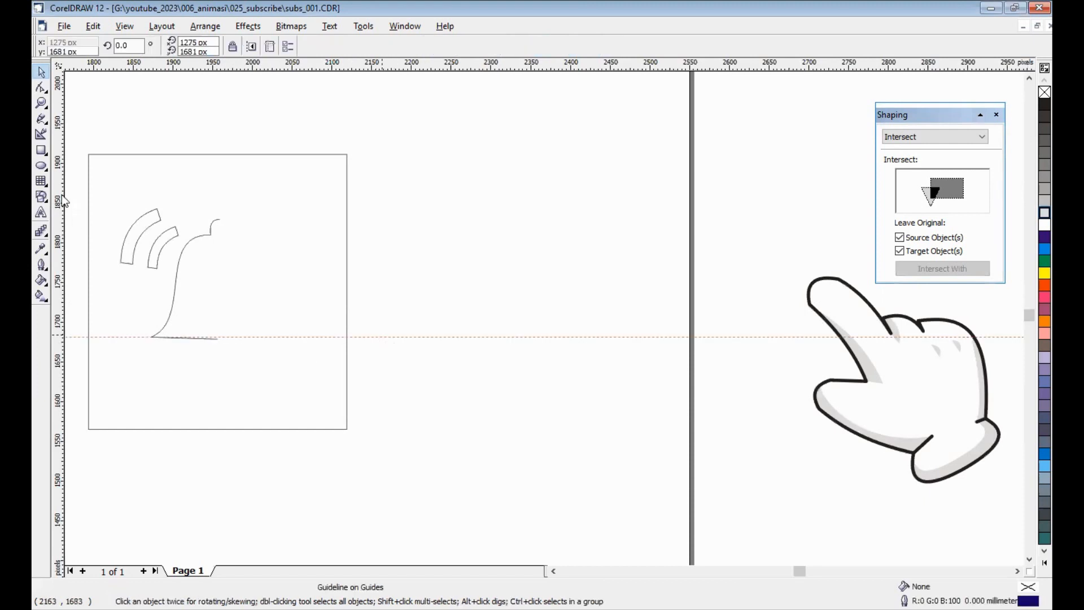
mouse_move(59, 193)
left_mouse_down()
mouse_move(154, 223)
mouse_move(220, 224)
left_mouse_up()
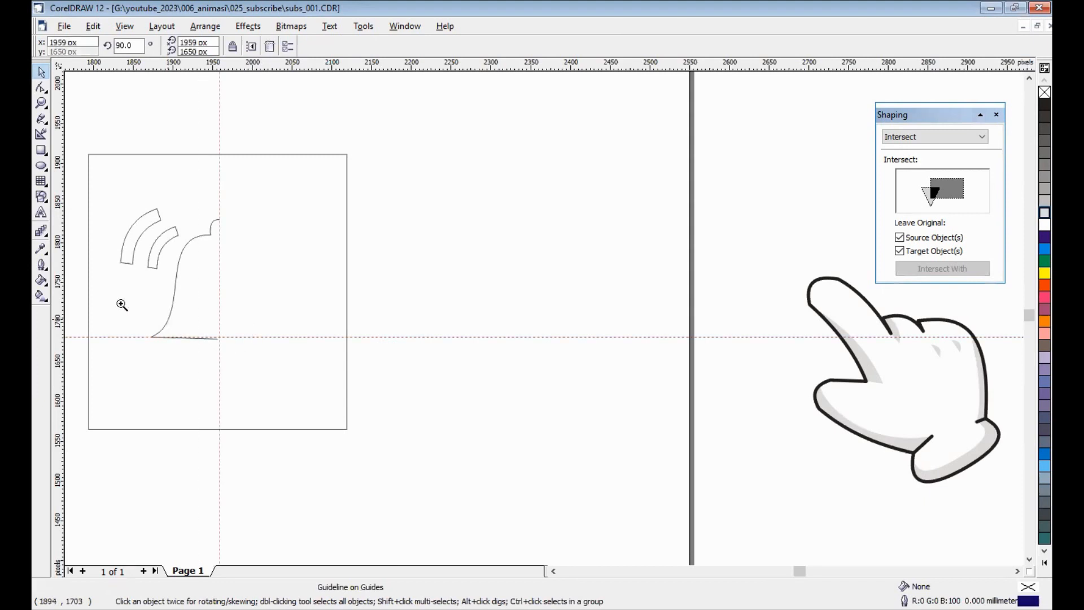
Enable snapping to guidelines and move the end node of the half bell's base line onto the guidelines' intersection
left_click_drag(121, 303, 399, 392)
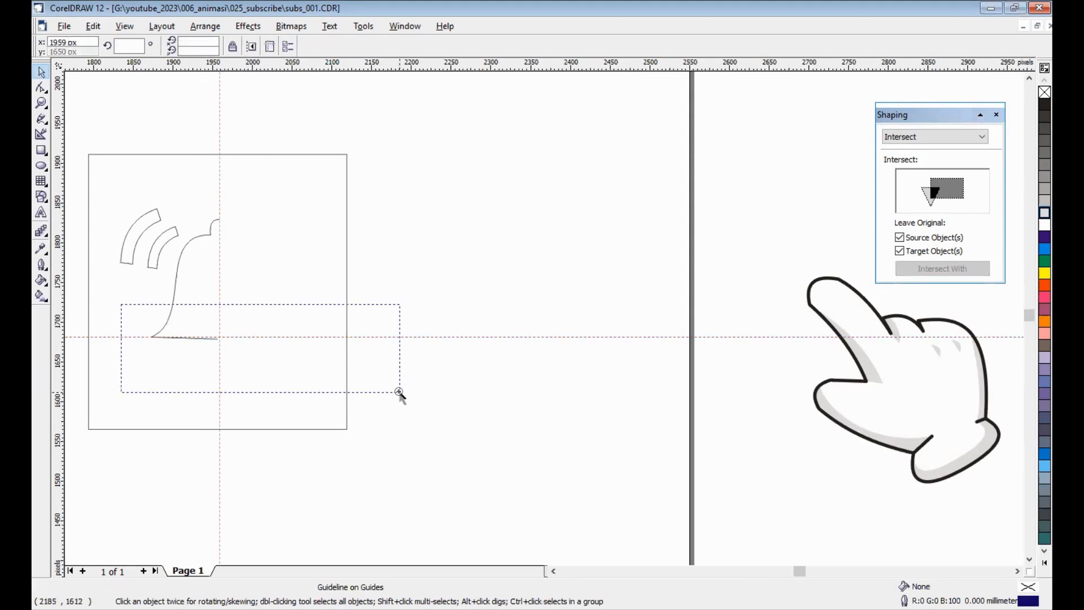
left_click(41, 88)
key("F10")
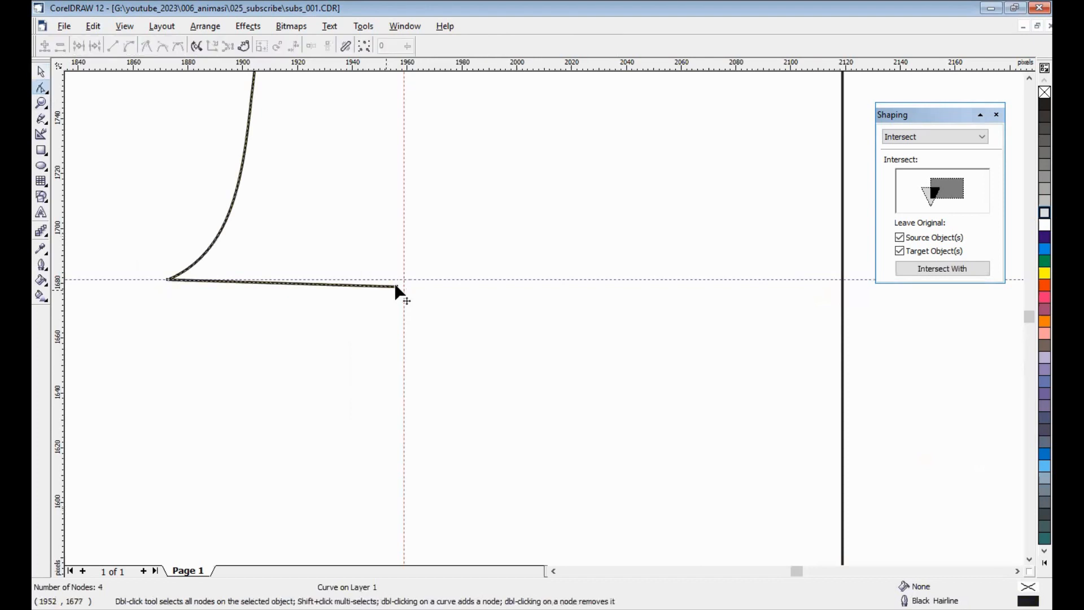
left_click_drag(397, 286, 404, 280)
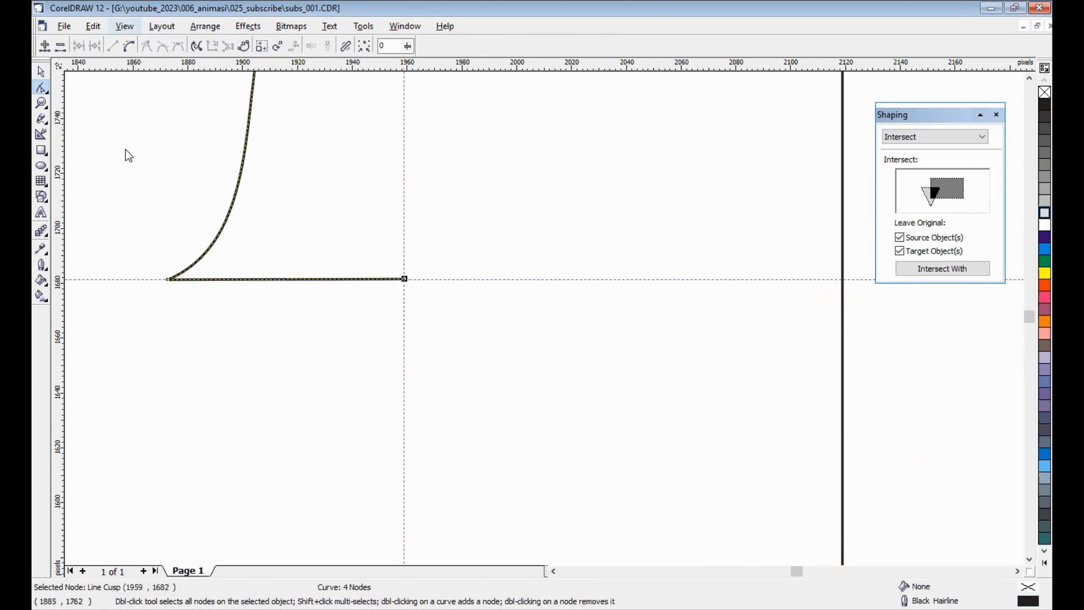
left_click(125, 26)
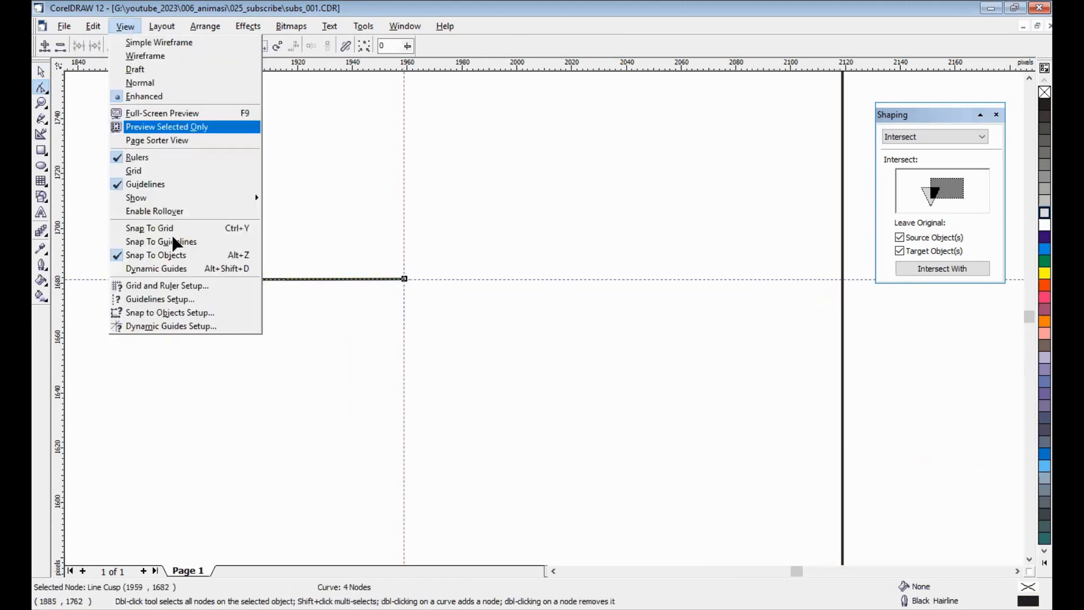
left_click_drag(381, 329, 403, 278)
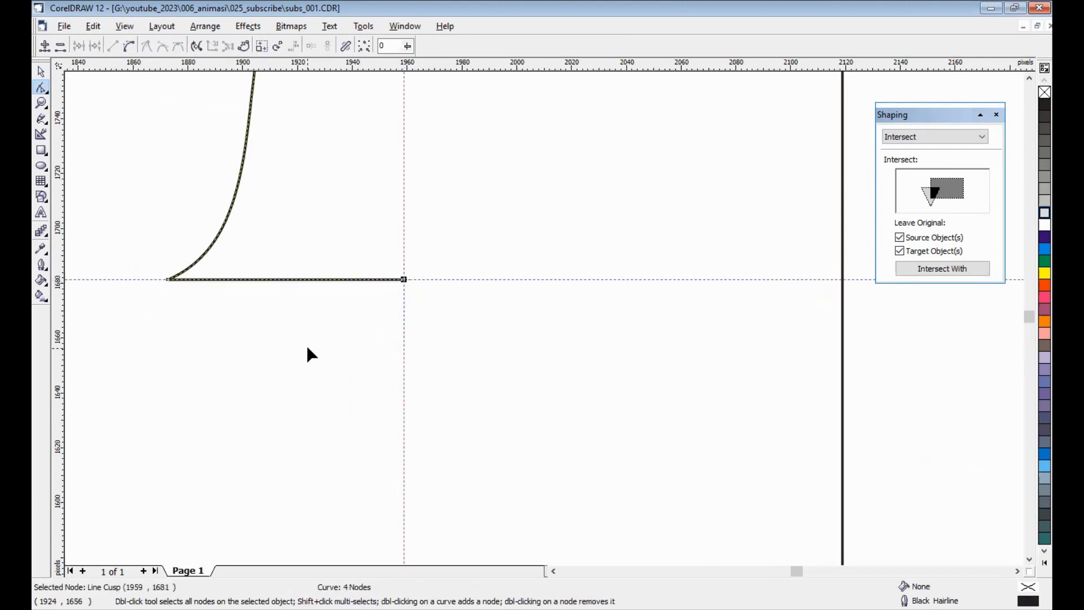
key("F4")
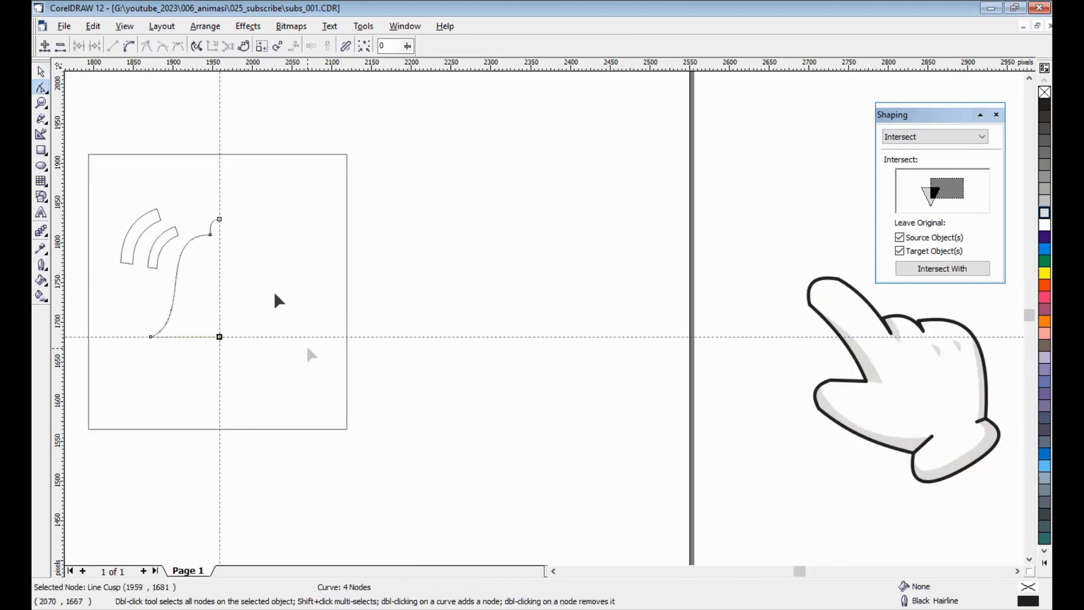
Place a duplicate of the half bell outline in the empty area right of the rectangular frame
left_click(40, 72)
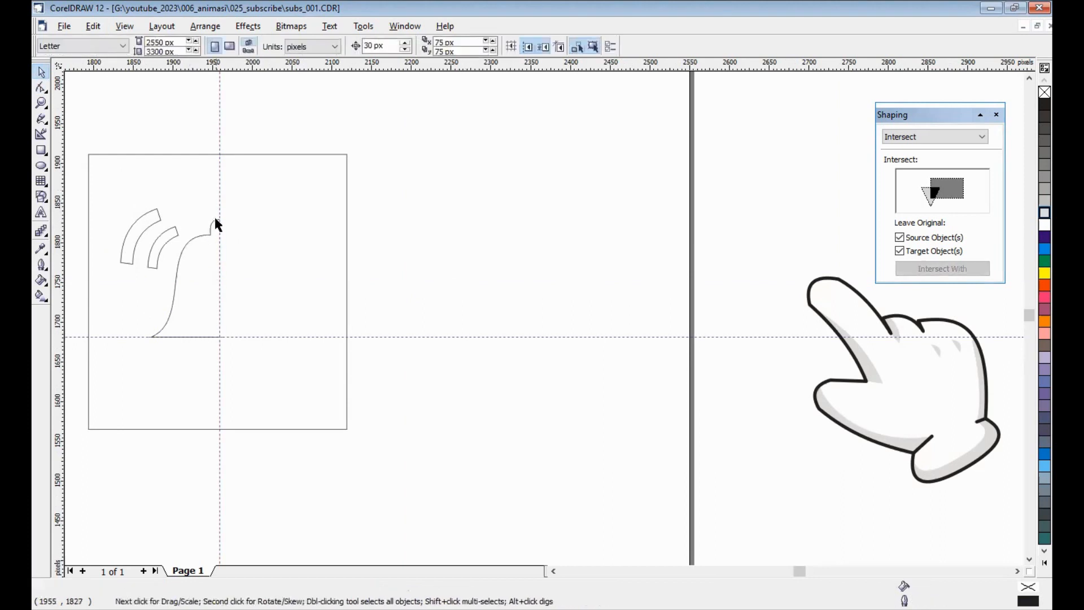
key("F2")
left_click_drag(204, 200, 276, 281)
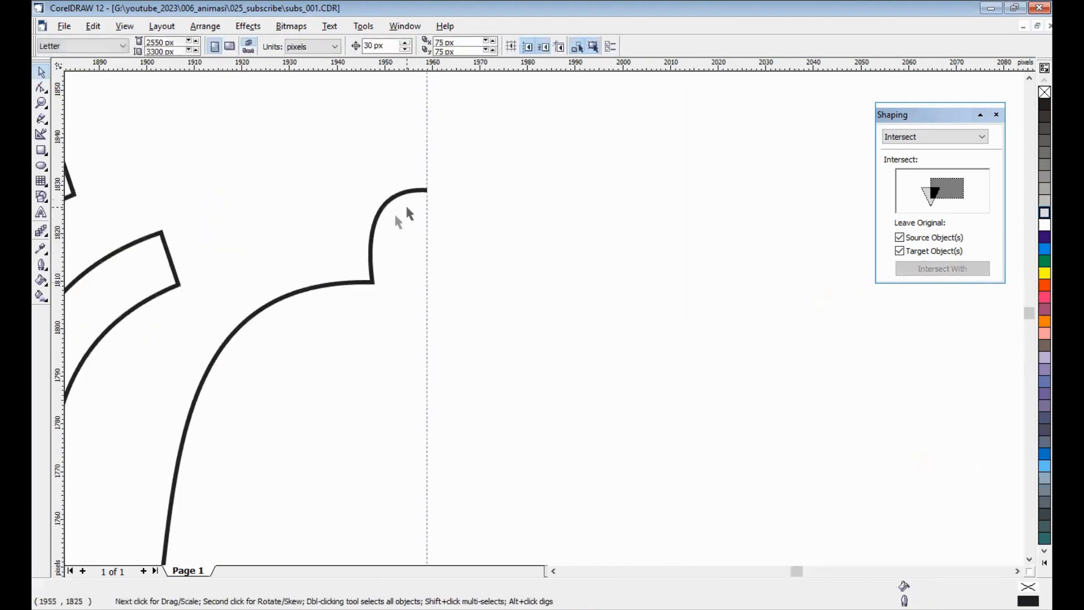
key("F3")
left_click(194, 239)
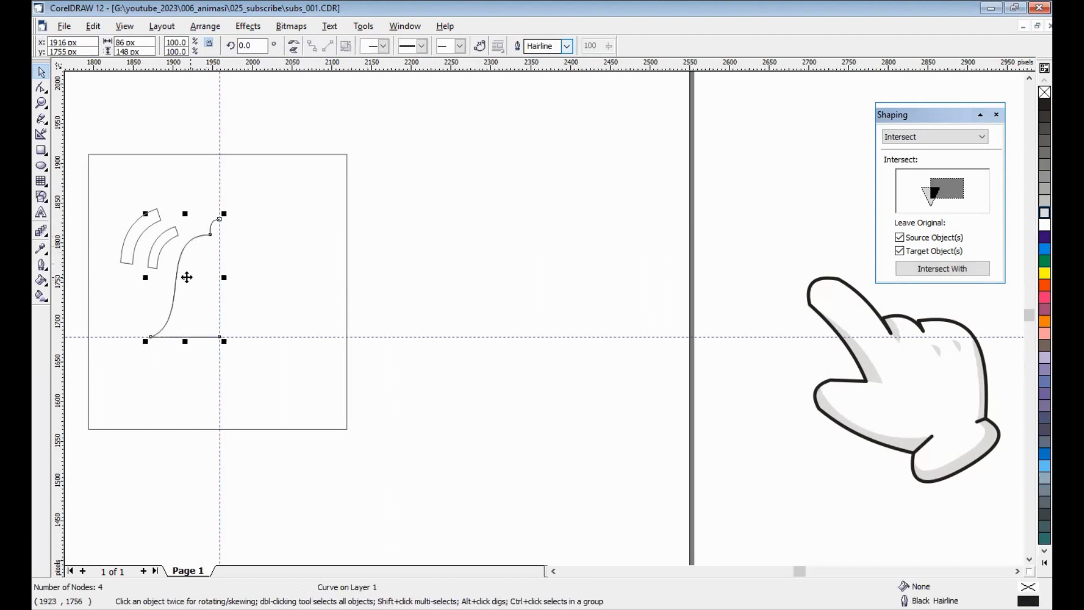
left_click_drag(200, 276, 450, 222)
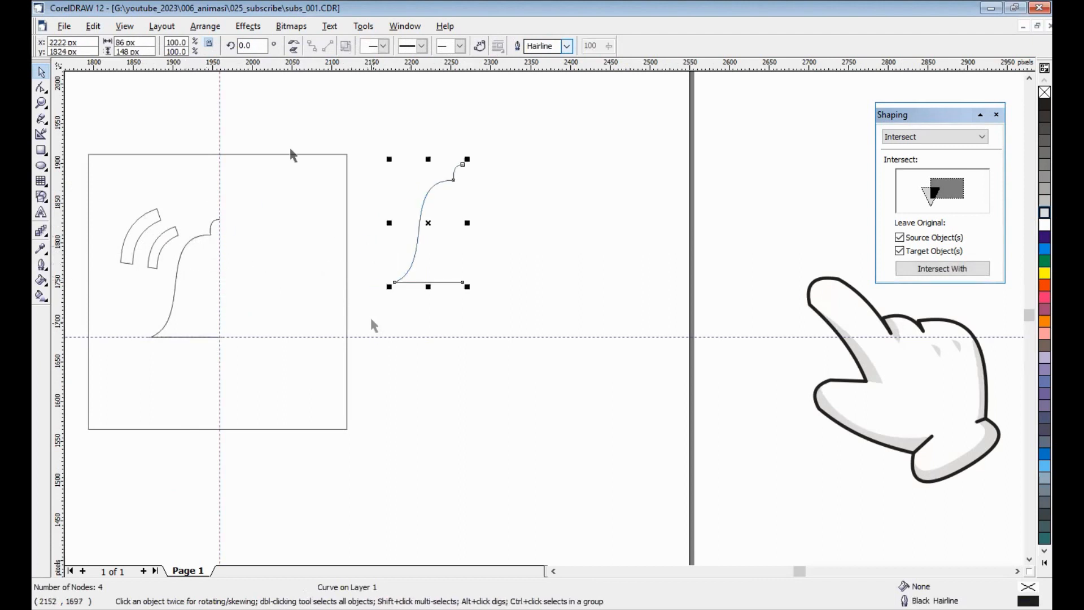
Mirror the duplicated half bell horizontally and move it against the original half at the vertical guideline to complete the bell
left_click(201, 29)
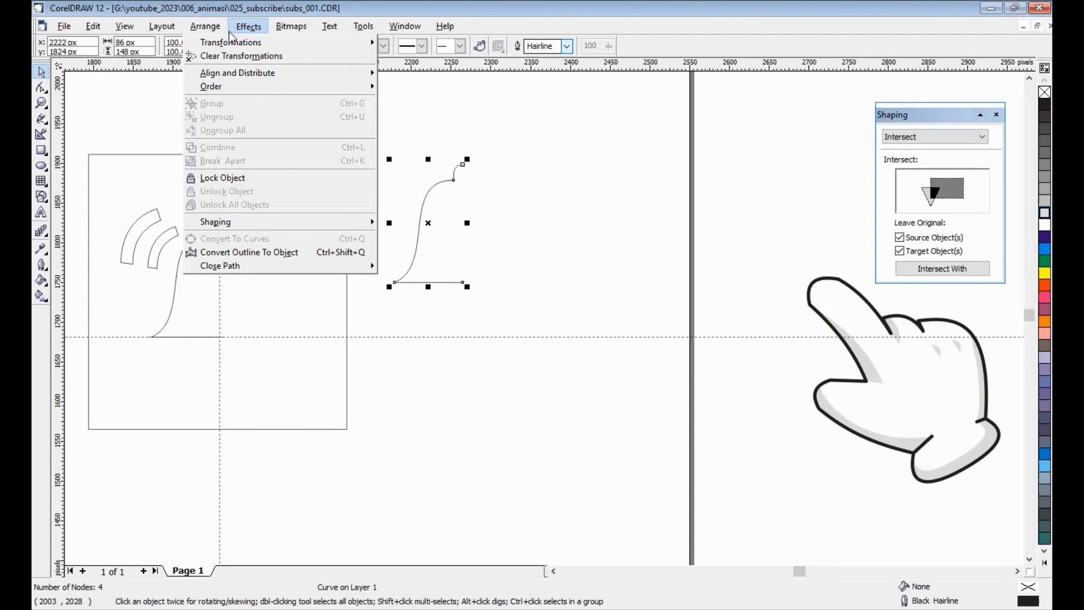
mouse_move(258, 43)
mouse_move(206, 27)
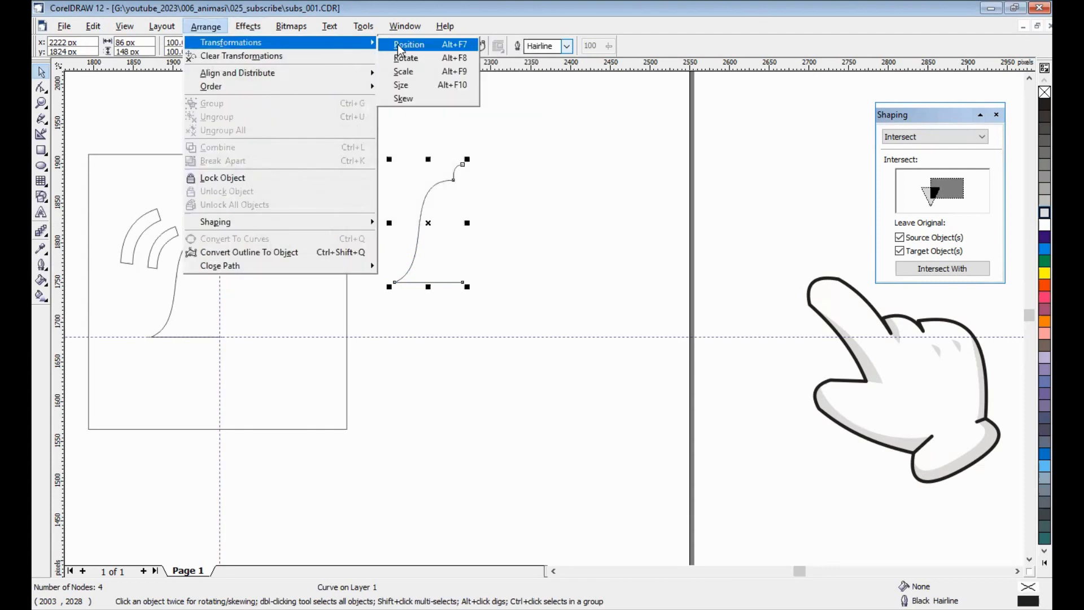
key("Return")
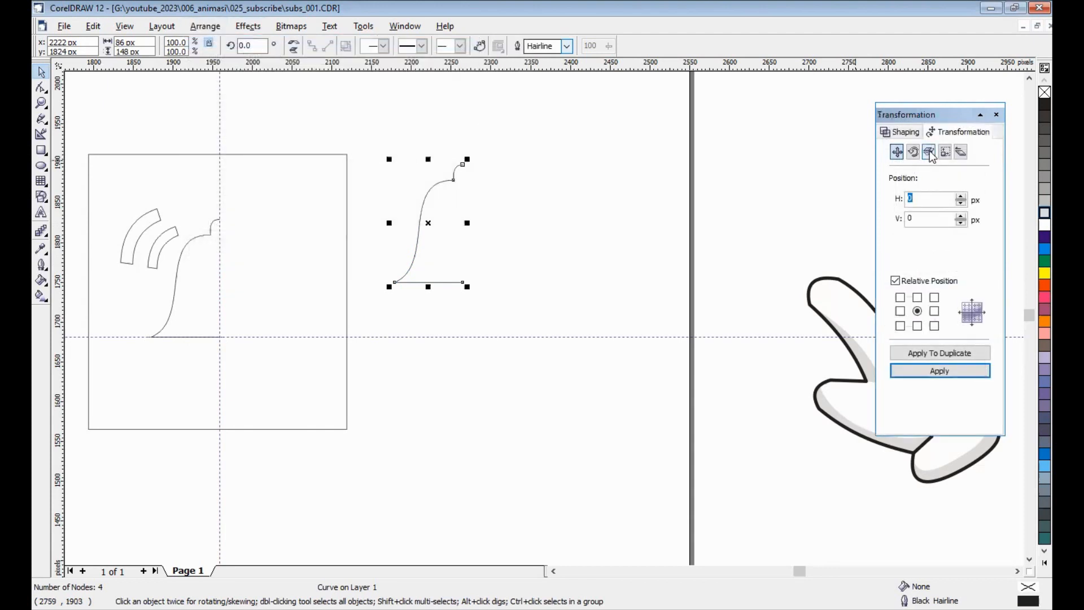
left_click(929, 151)
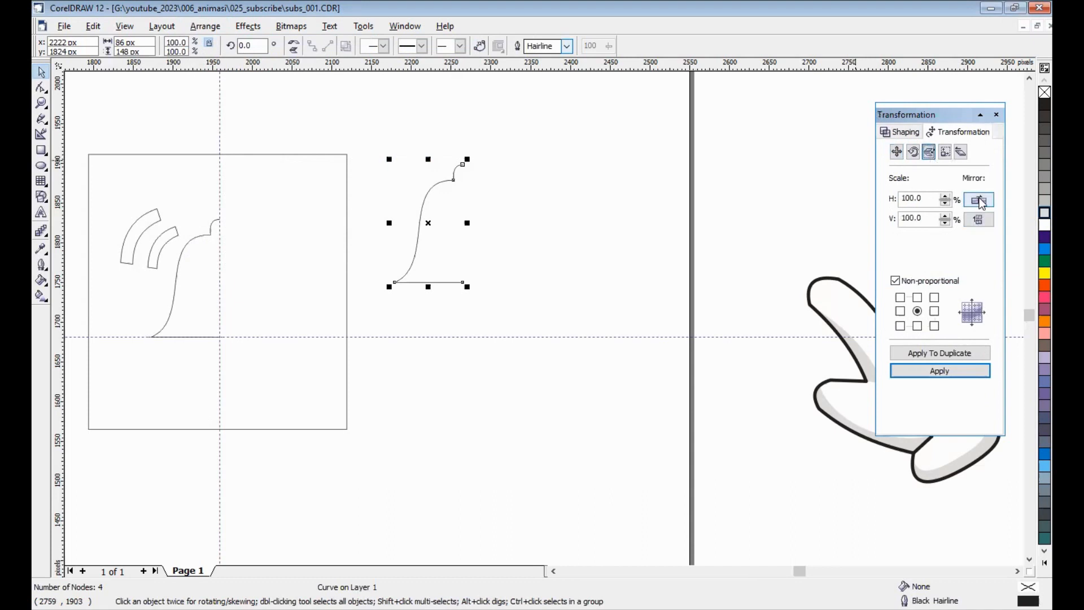
left_click(980, 201)
left_click(940, 371)
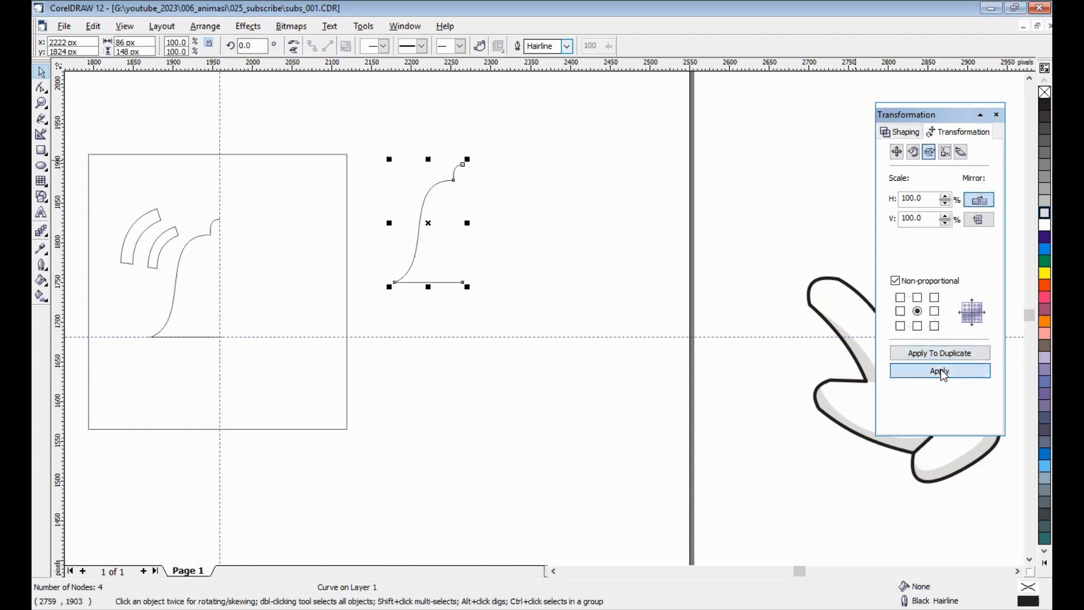
left_click_drag(395, 283, 222, 334)
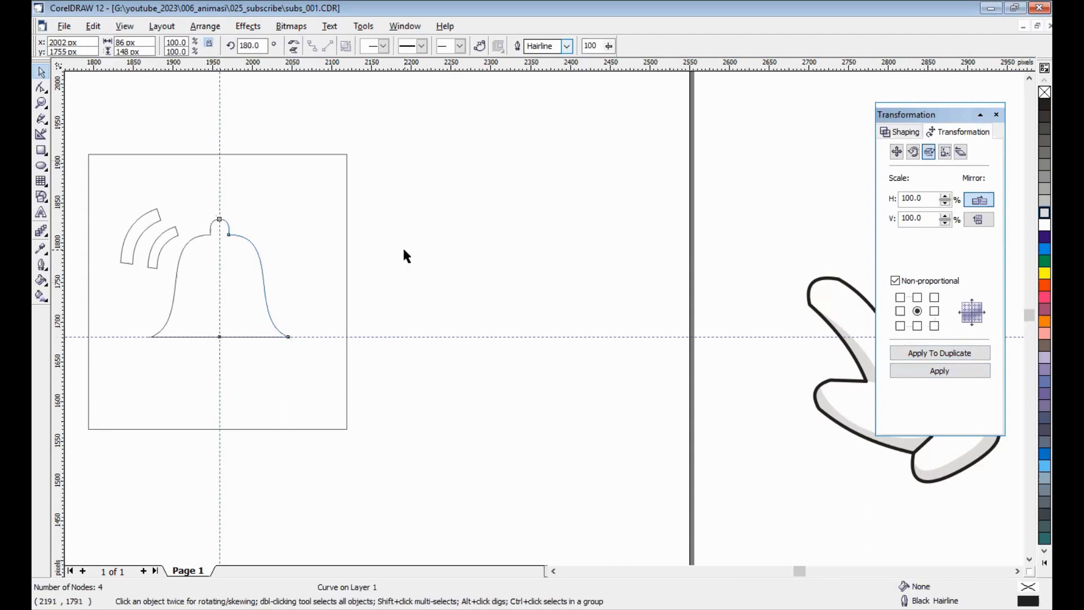
left_click(405, 191)
Combine the two bell halves into one curve object
left_click_drag(155, 336, 149, 360)
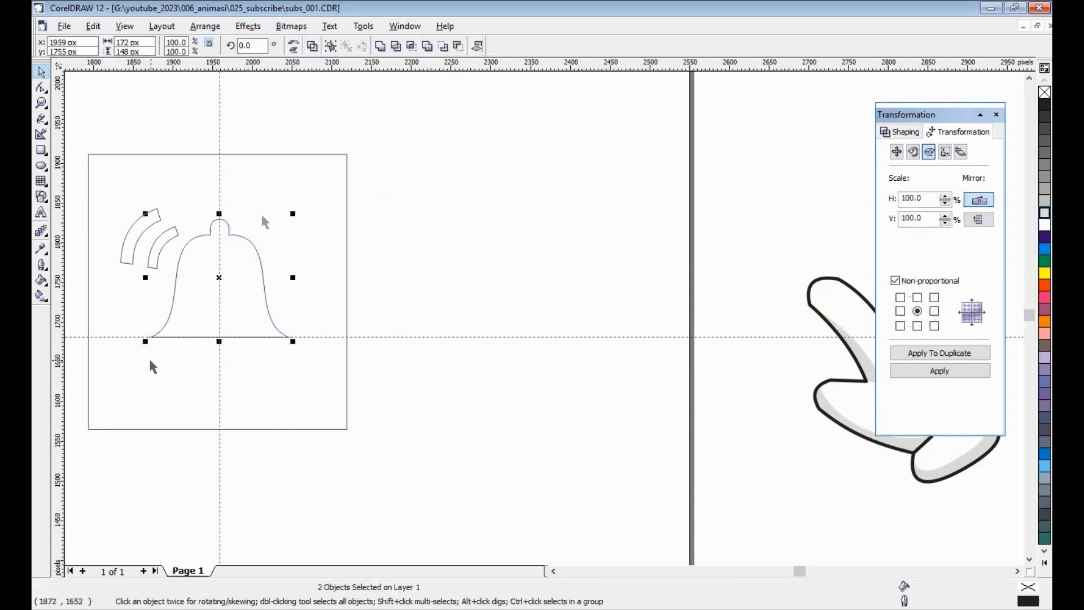
left_click(197, 28)
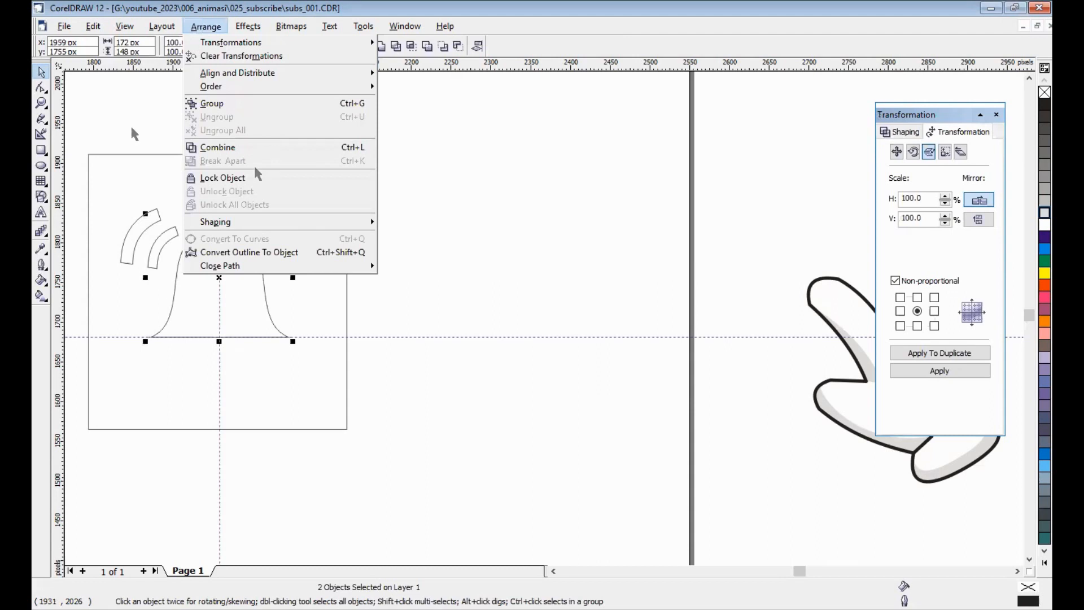
left_click(250, 148)
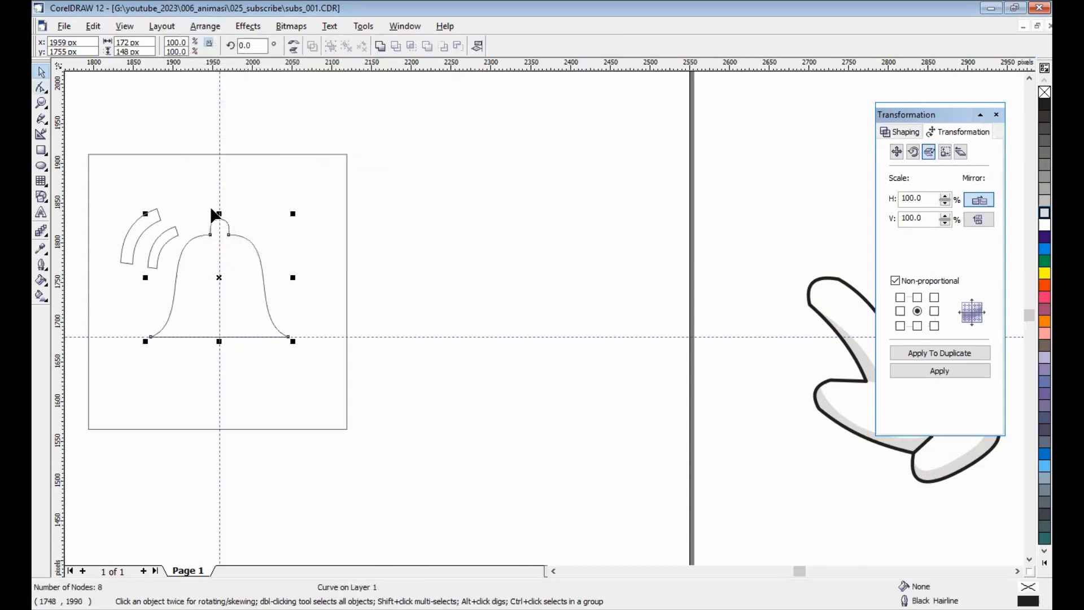
Join the overlapping nodes of the two bell halves at the top knob and at the base's midpoint
key("F10")
left_click(219, 219)
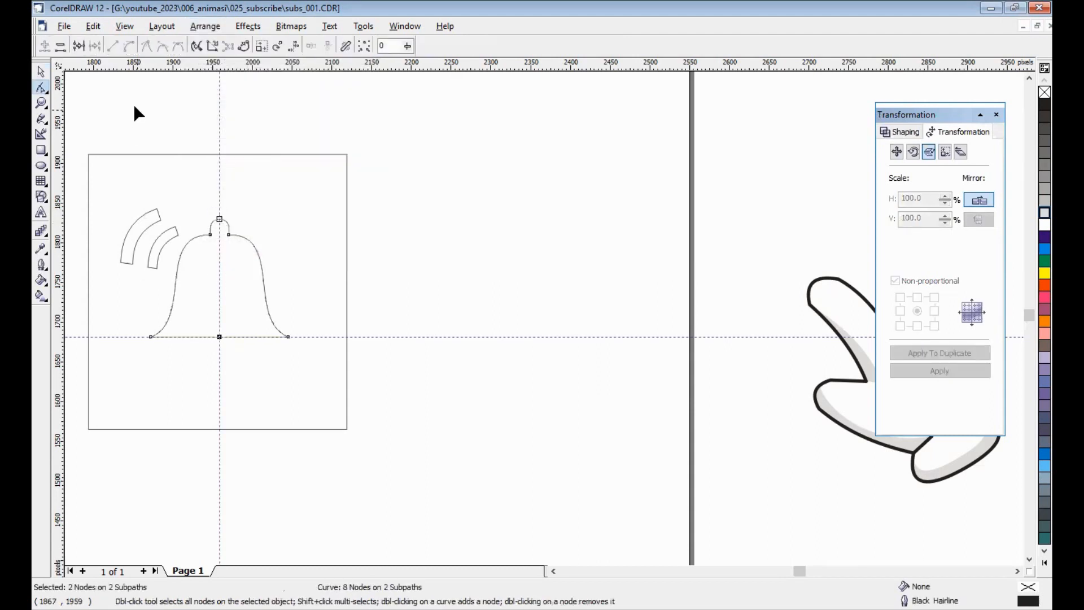
left_click(80, 48)
left_click_drag(238, 366, 204, 317)
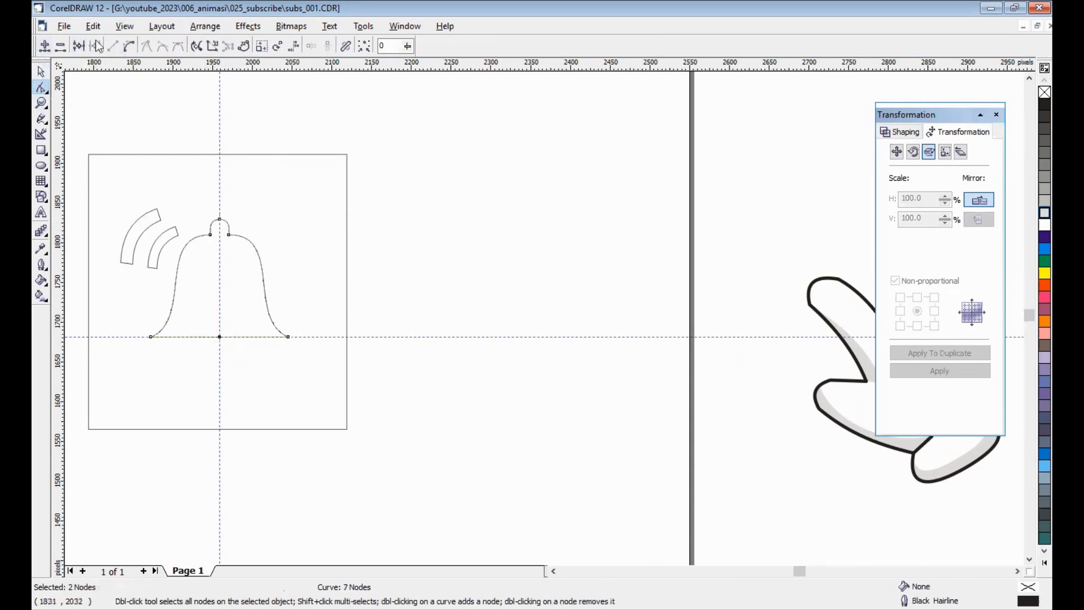
left_click(78, 47)
key("space")
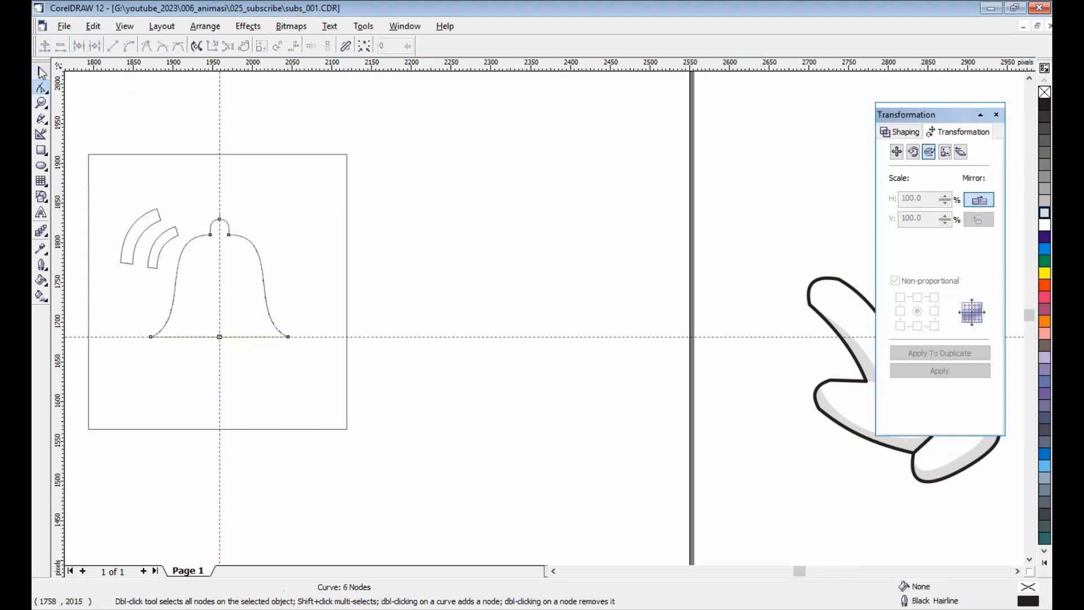
left_click(148, 173)
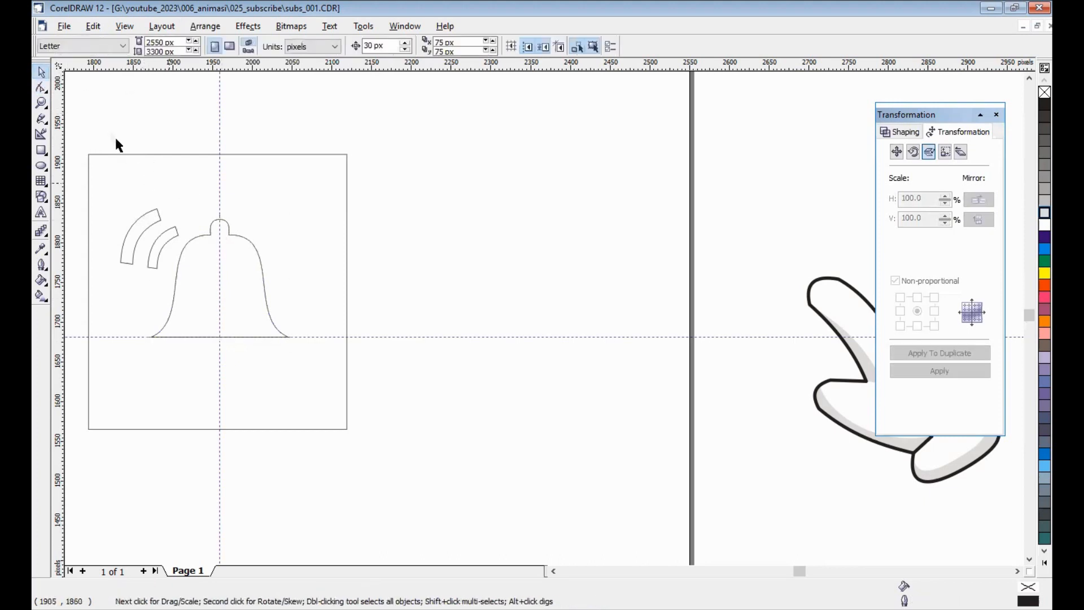
Group the two sound-wave arcs and place a duplicate of the group on the opposite side of the bell
left_click_drag(82, 134, 188, 304)
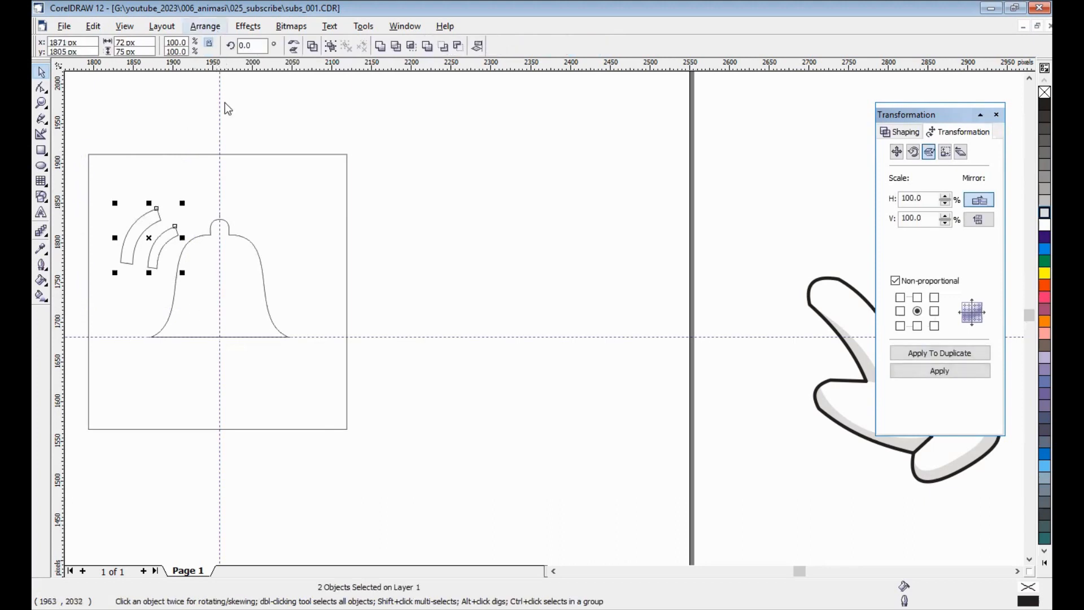
key("ctrl+g")
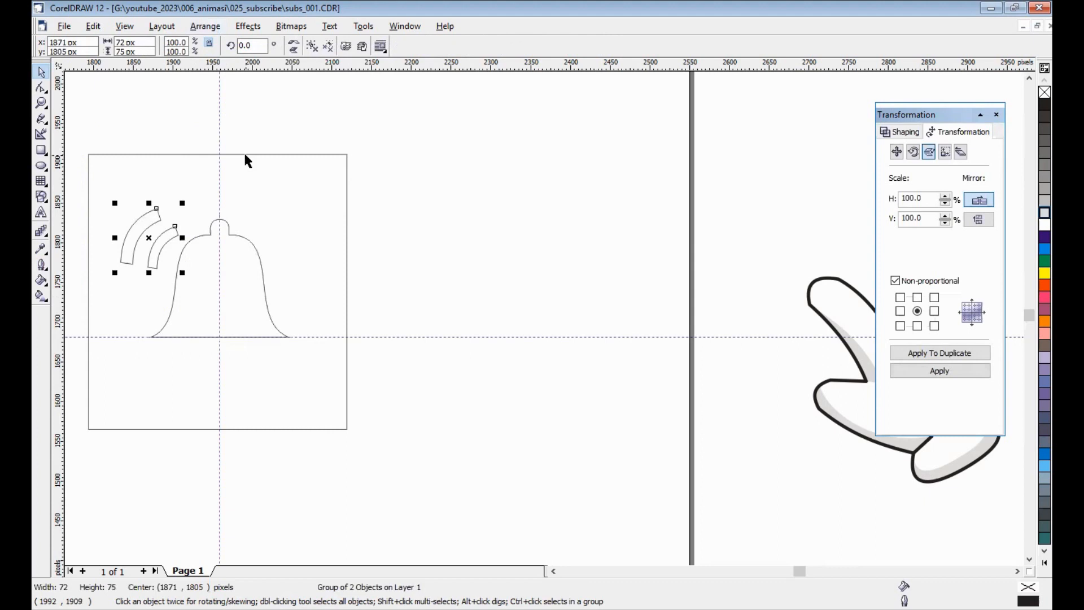
key("ctrl+d")
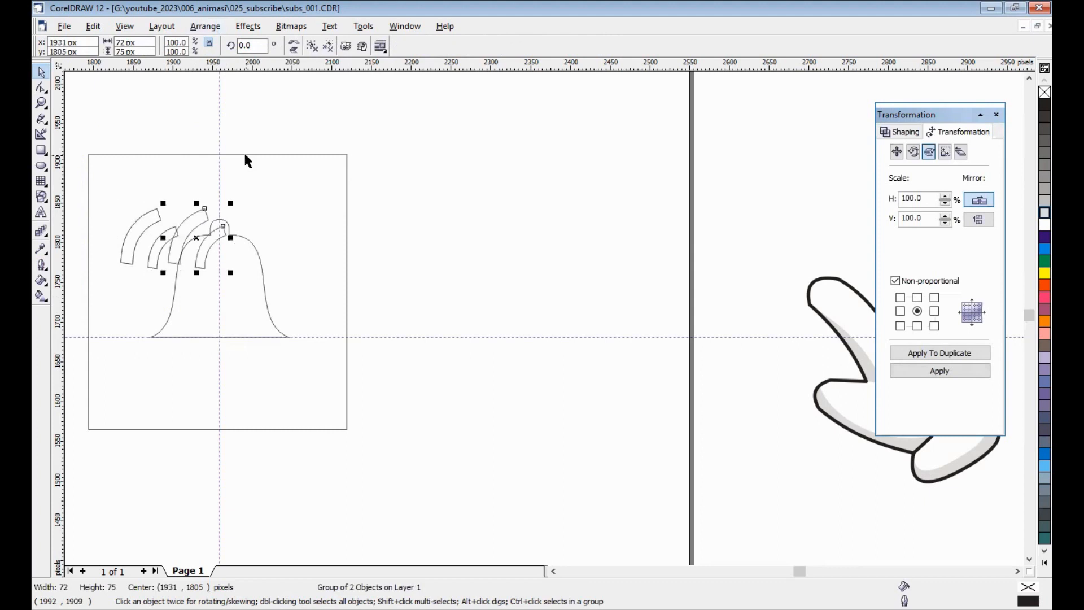
key("shift+Right")
key("shift+Right")
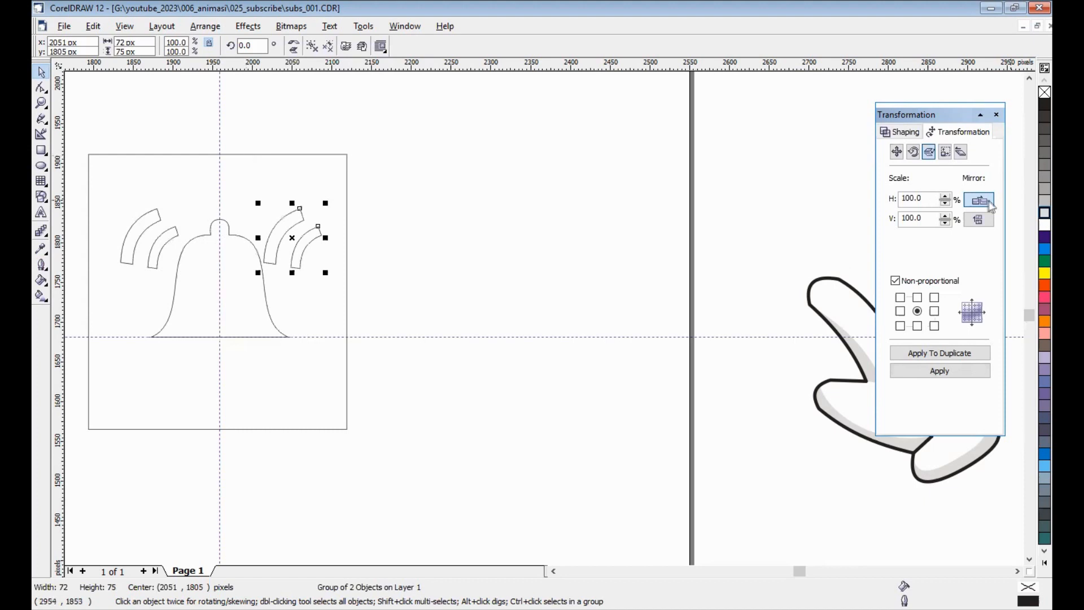
Mirror the duplicated sound-wave arcs horizontally and group them with the original arcs
left_click(939, 372)
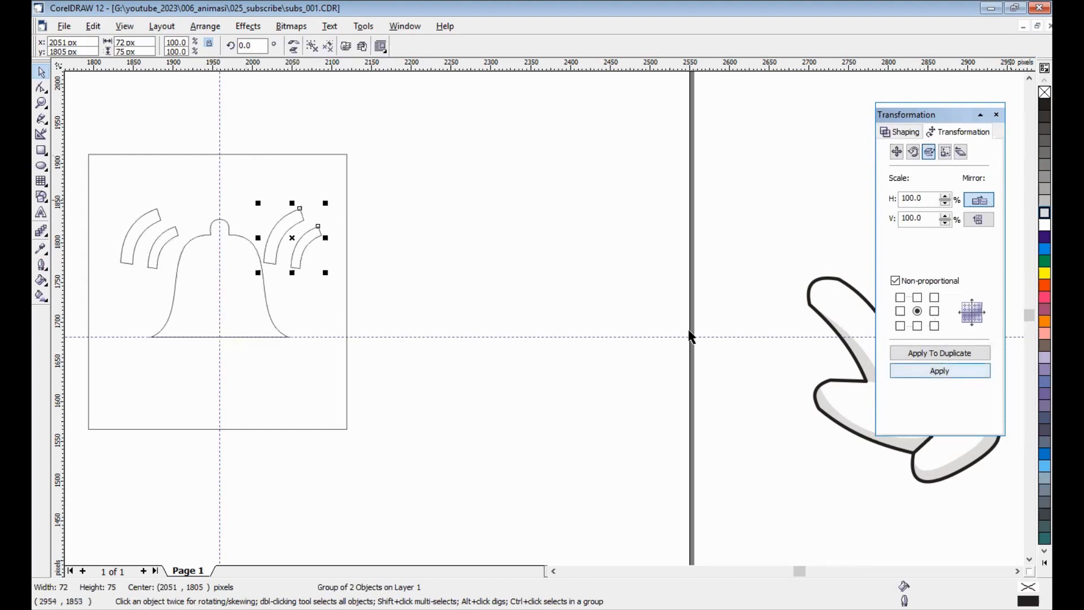
left_click(300, 240)
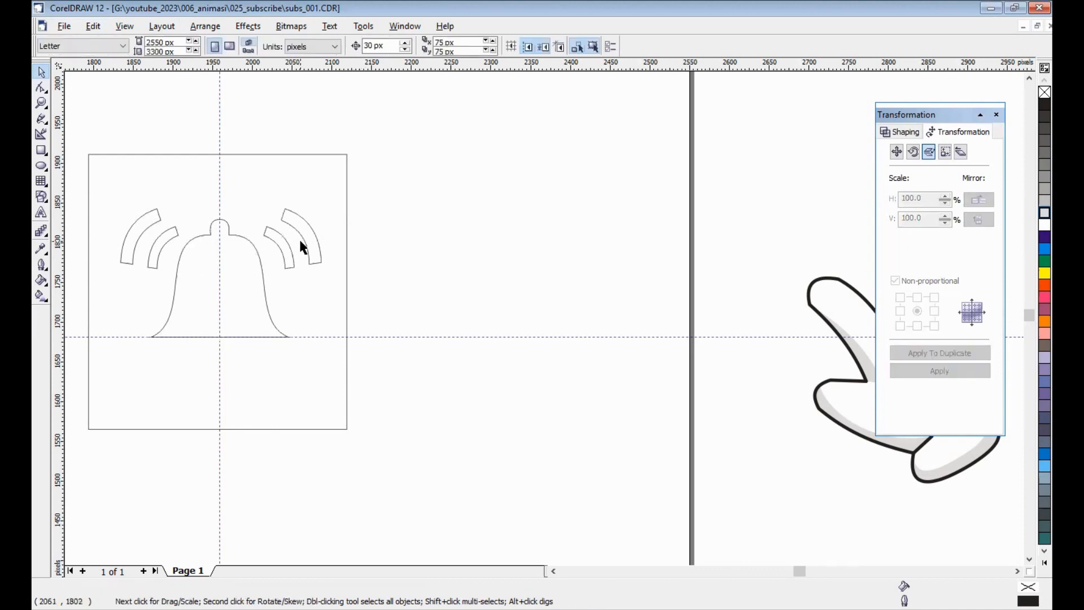
left_click(300, 225)
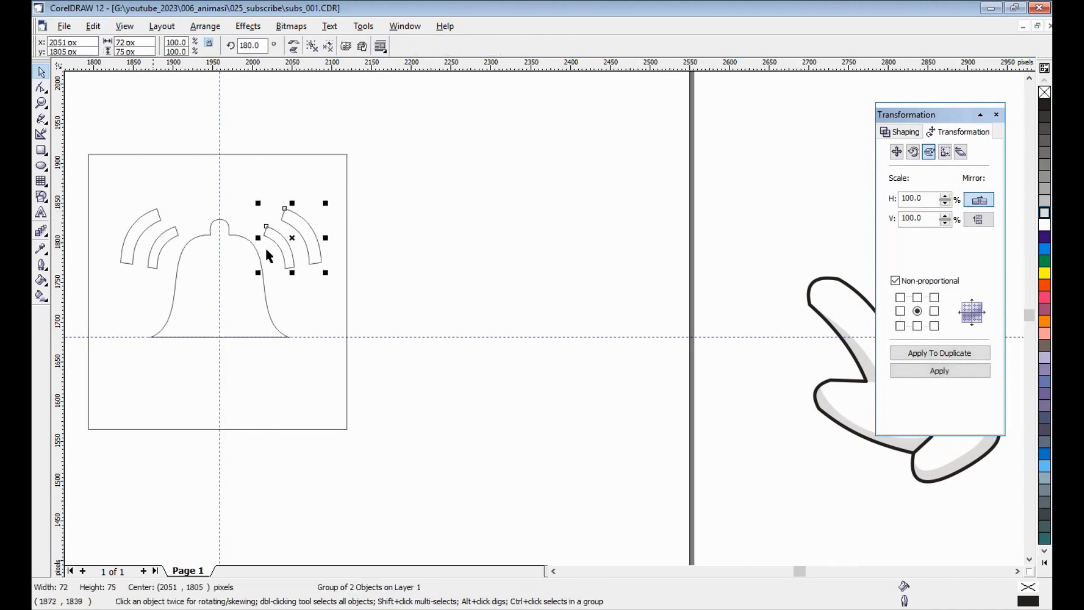
left_click(154, 206, "shift")
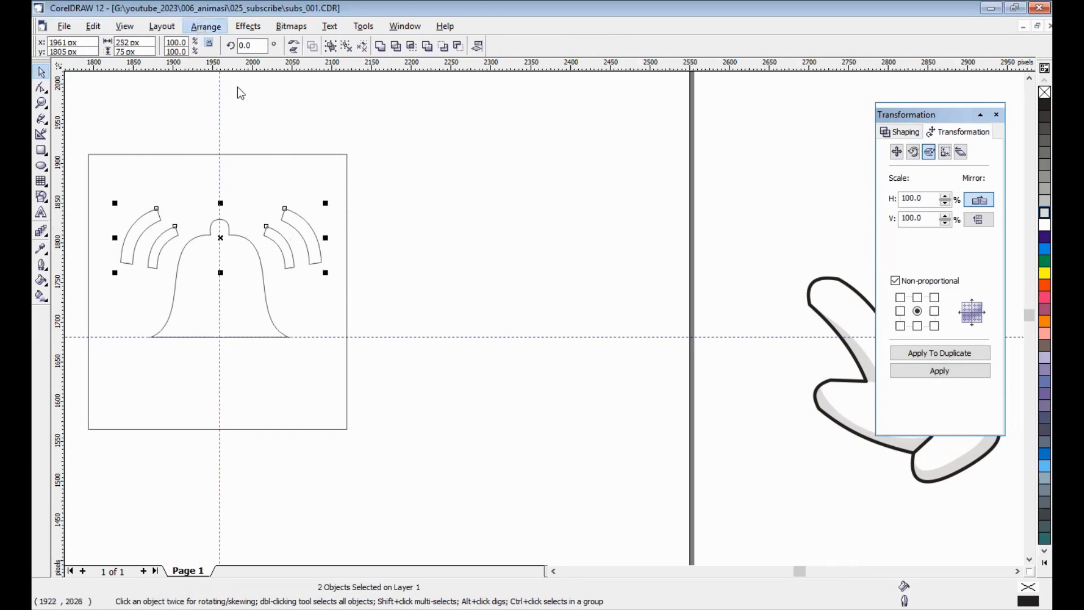
key("ctrl+g")
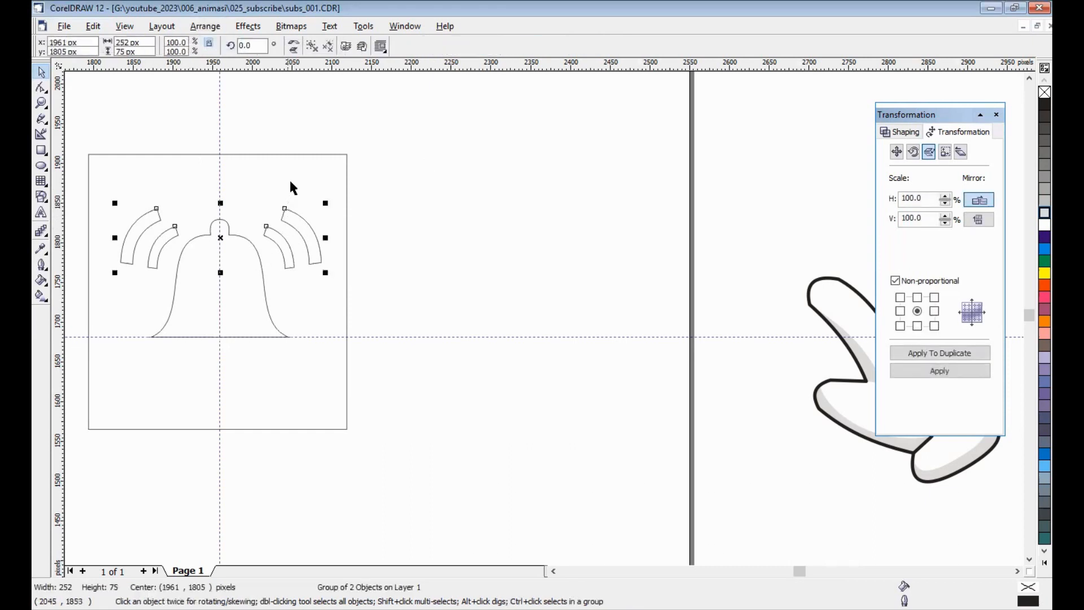
Center the grouped sound-wave arcs horizontally on the rectangular frame
left_click(294, 167, "shift")
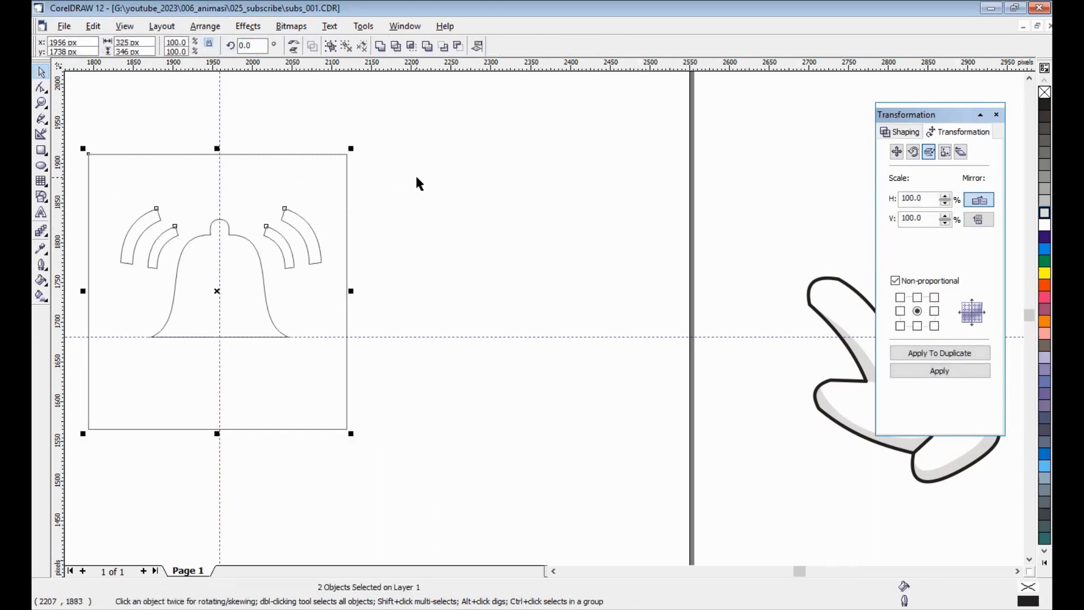
key("ctrl+shift+a")
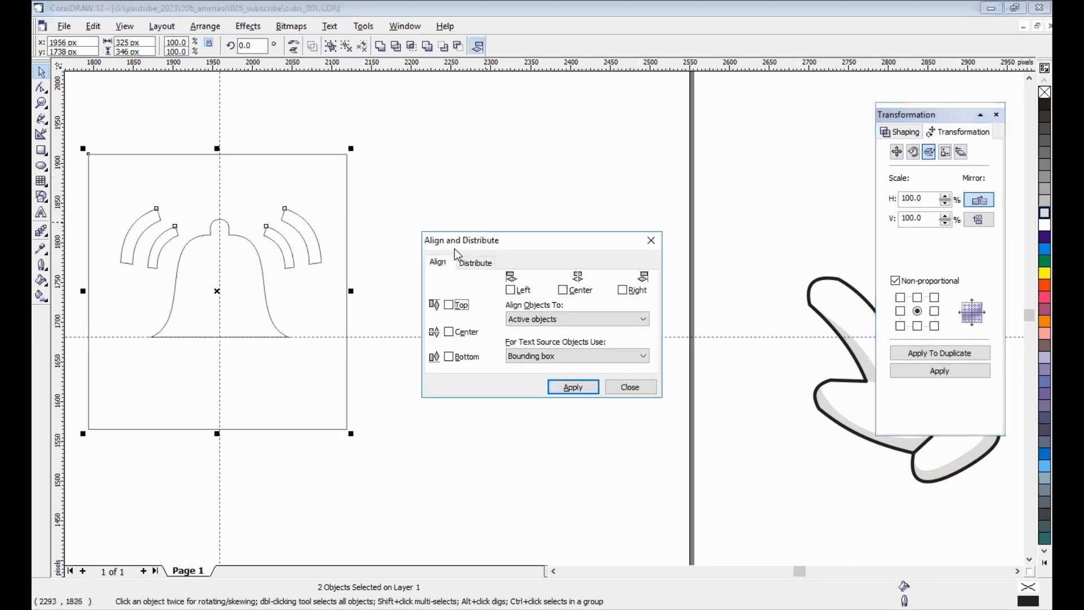
left_click(565, 291)
left_click(571, 387)
left_click(618, 391)
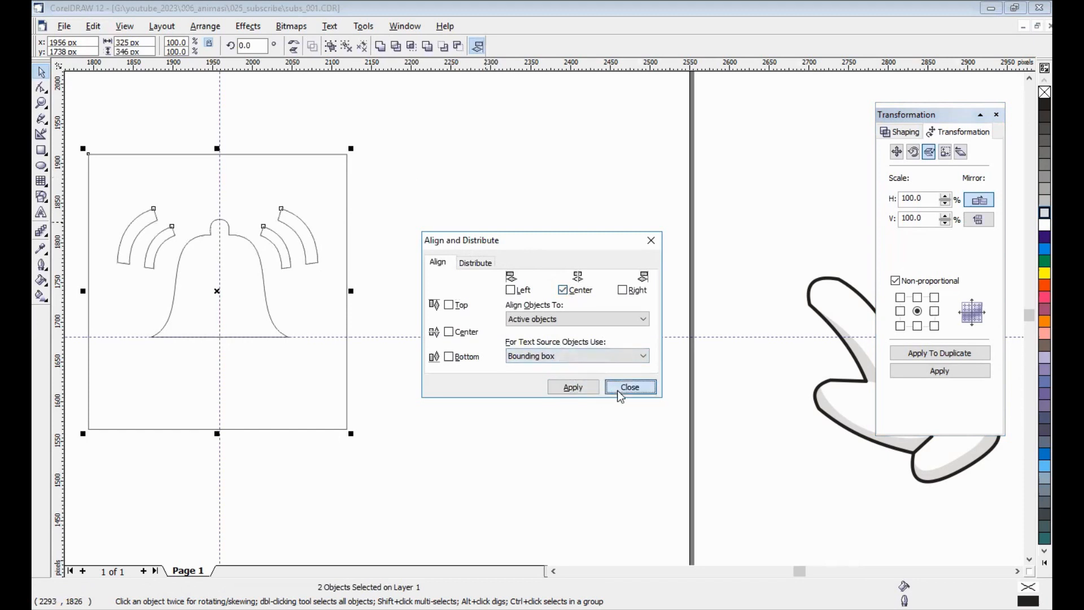
left_click(223, 351)
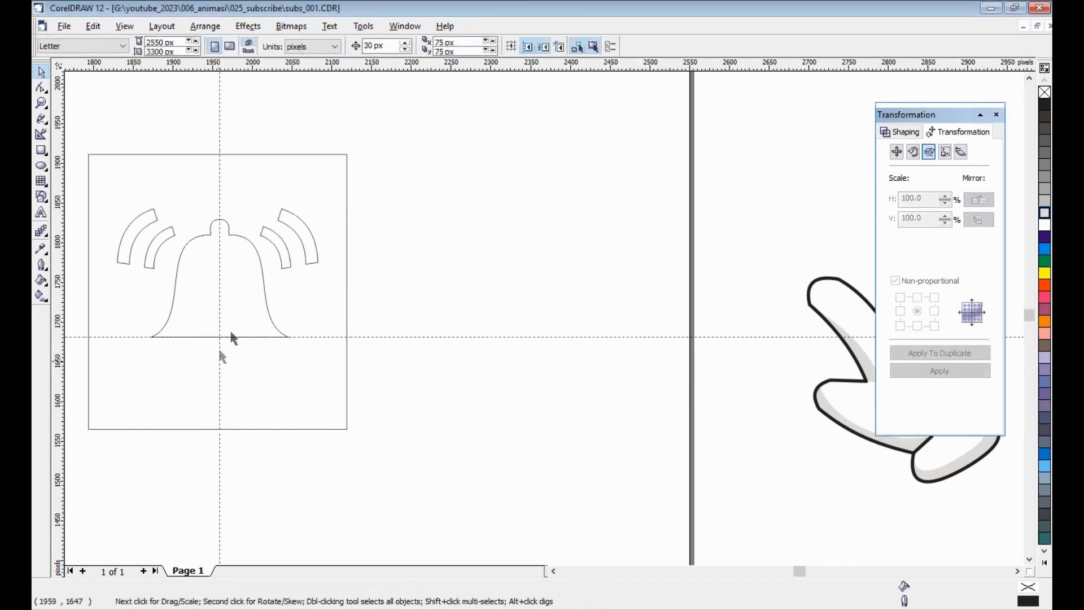
Draw a circle in the empty area right of the rectangular frame and set its size to 50 × 50 px
left_click(42, 166)
left_click_drag(433, 220, 455, 240)
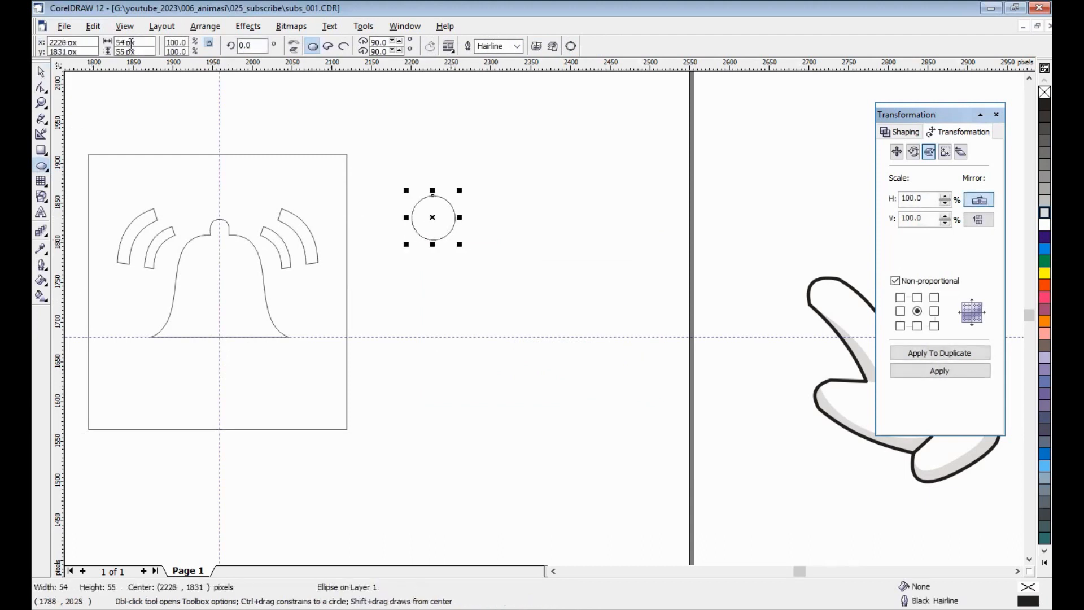
left_click_drag(147, 41, 63, 34)
type("50")
key("Tab")
type("50")
key("Return")
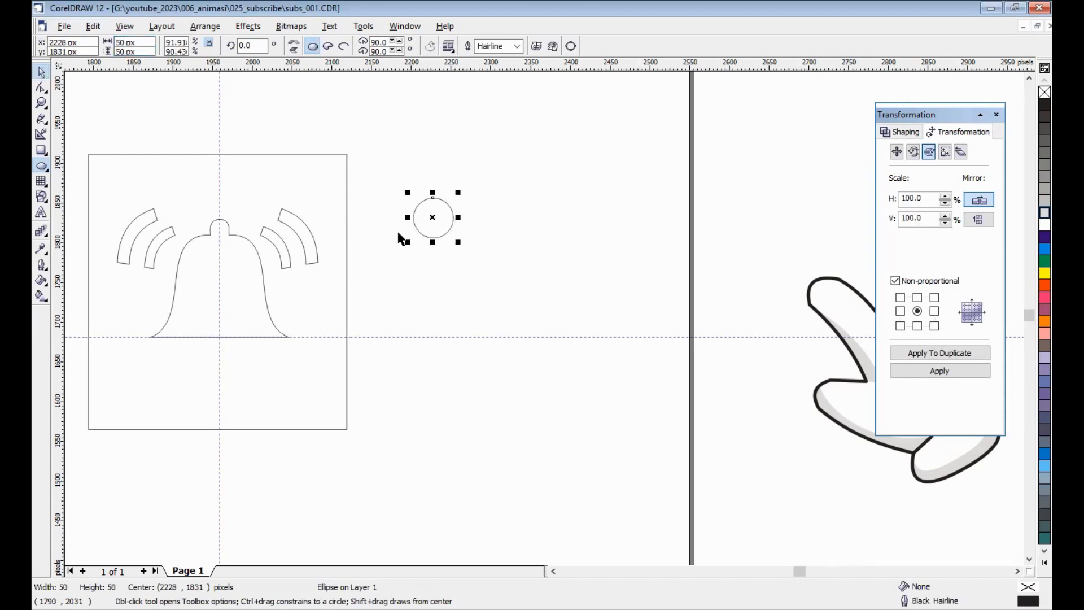
Move the circle so its center sits on the guidelines' intersection at the bell's base
left_click_drag(433, 218, 220, 337)
left_click_drag(428, 368, 412, 400)
left_click(255, 265)
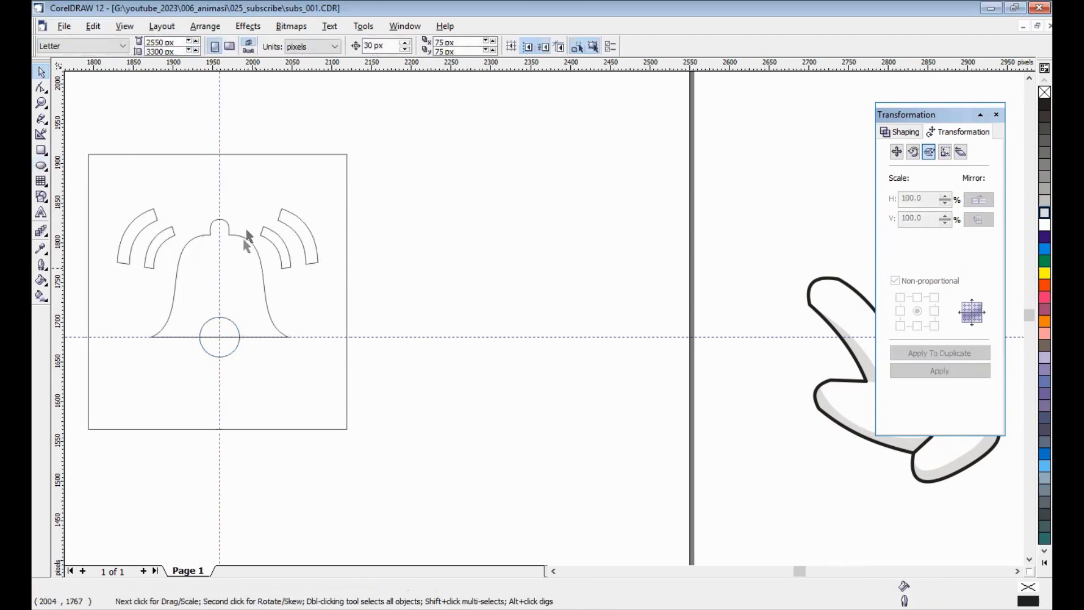
Weld the circle to the bell outline to form the clapper
left_click(236, 338)
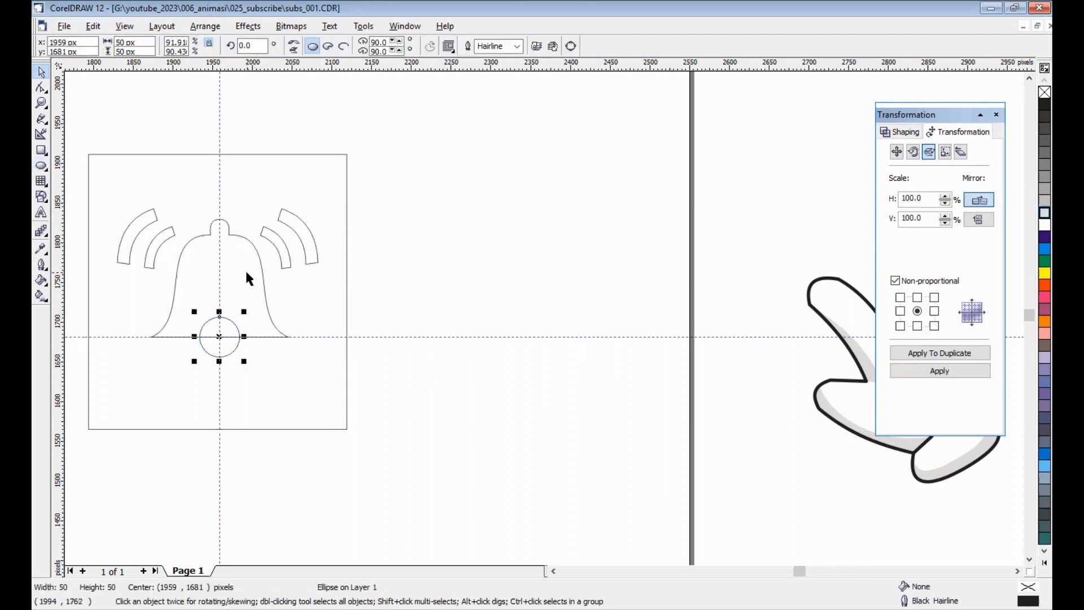
left_click(242, 236, "shift")
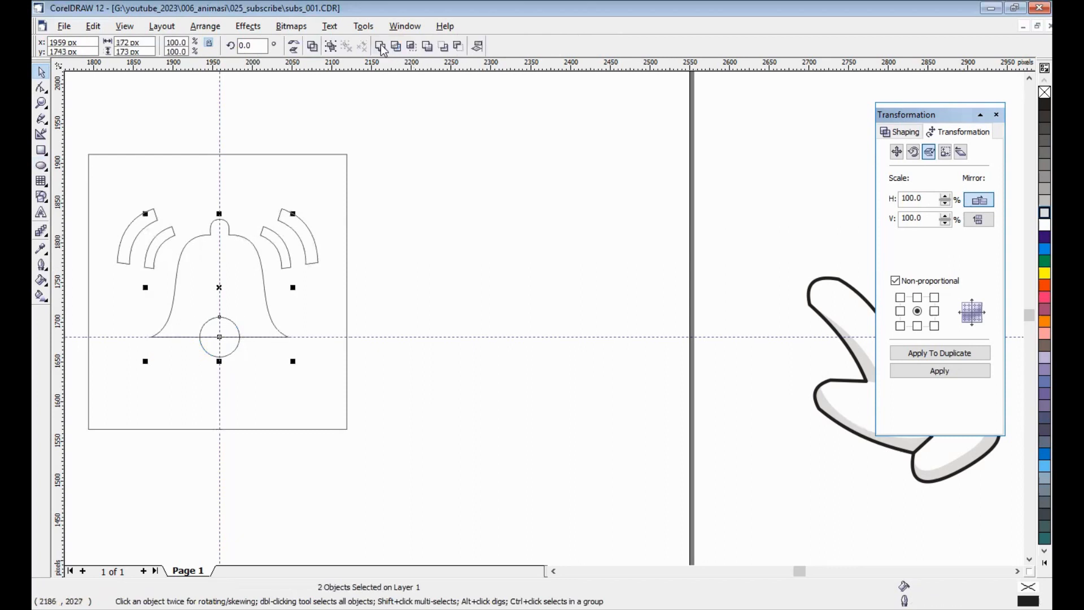
left_click(382, 50)
left_click(434, 392)
Round all four corners of the rectangular frame to a corner roundness of 27
left_click(325, 193)
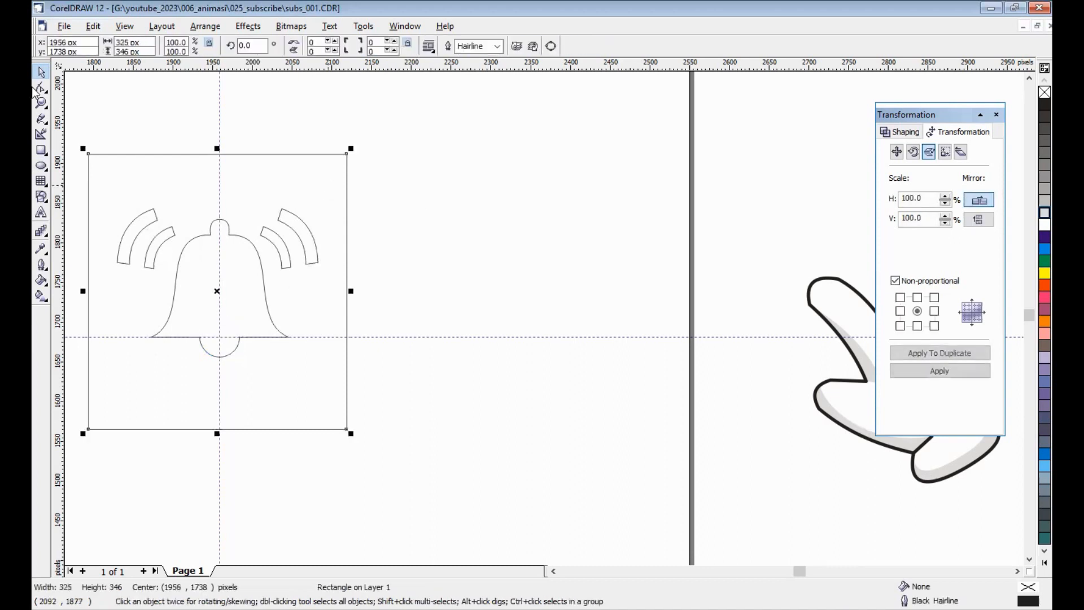
key("F10")
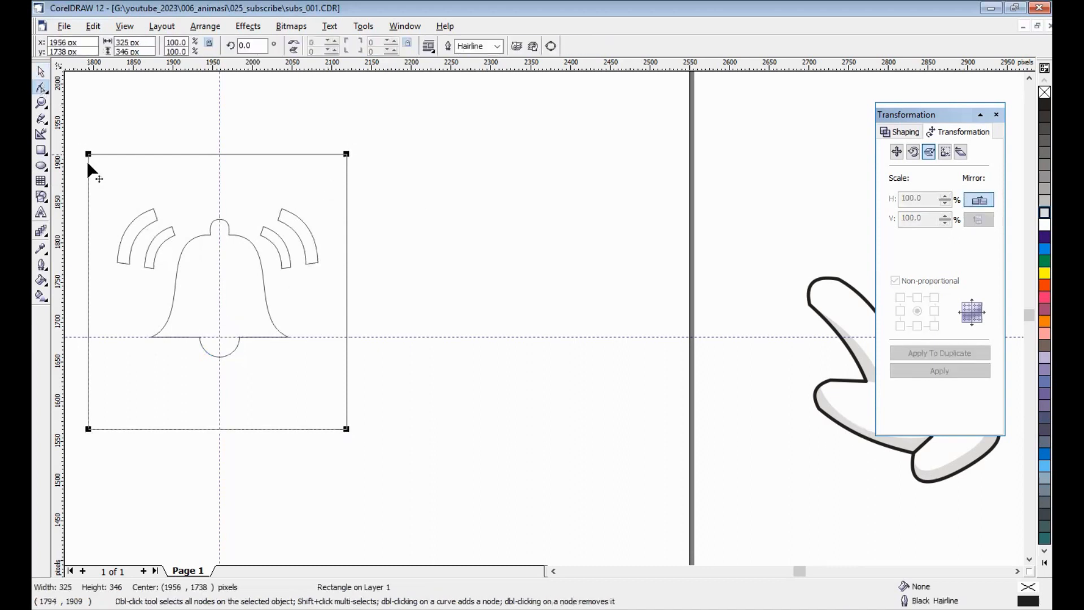
left_click_drag(88, 183, 88, 187)
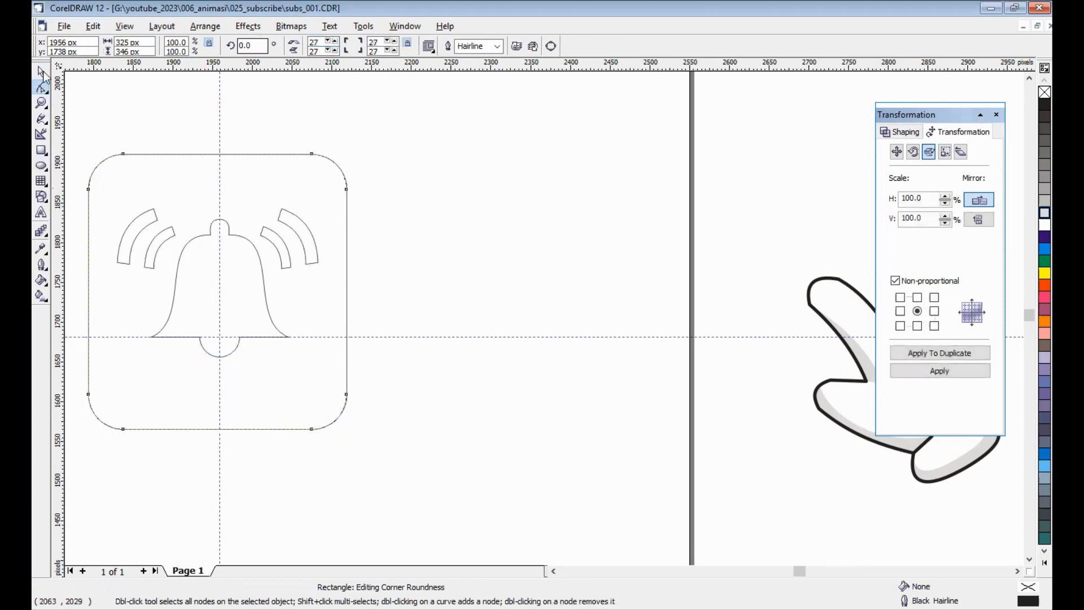
key("space")
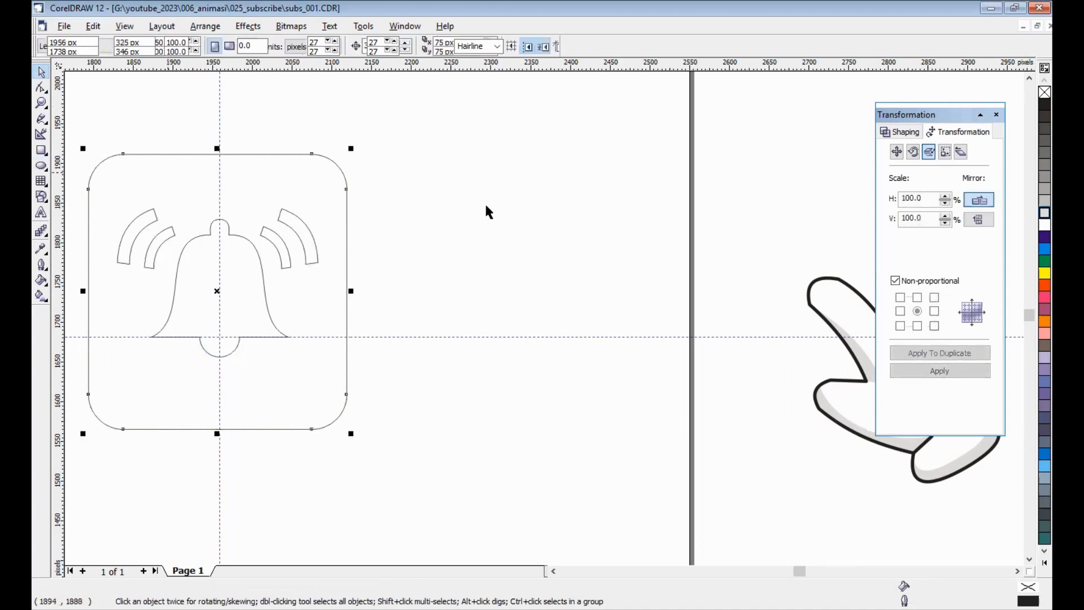
Fill the rounded rectangle with red and send it behind the bell
left_click(1044, 285)
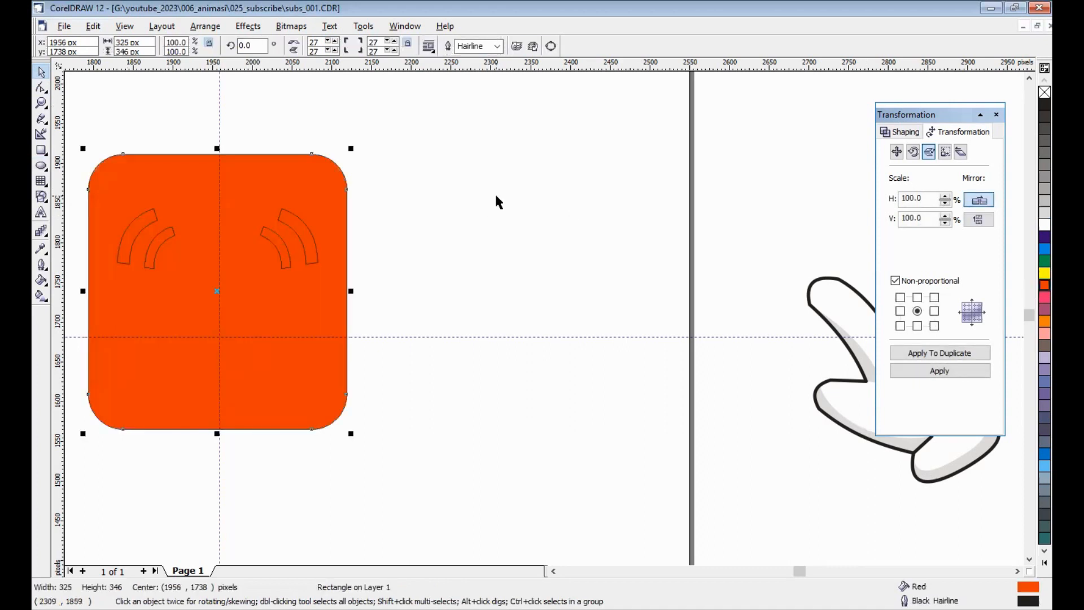
key("ctrl+Page_Down")
Fill the bell and the sound-wave arcs with white and remove their outlines
left_click_drag(440, 196, 161, 403)
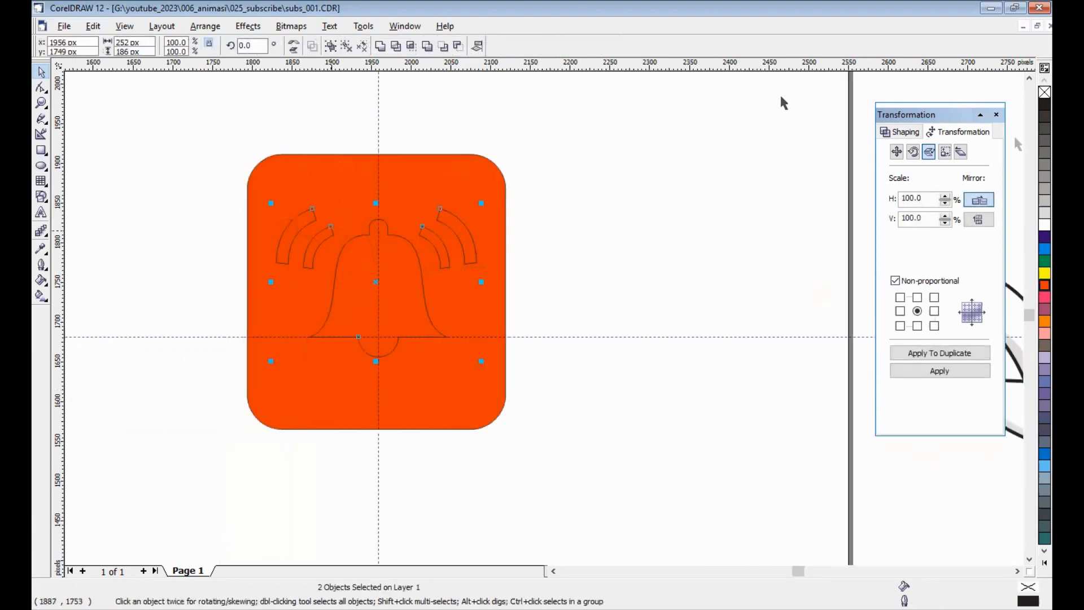
left_click(1044, 224)
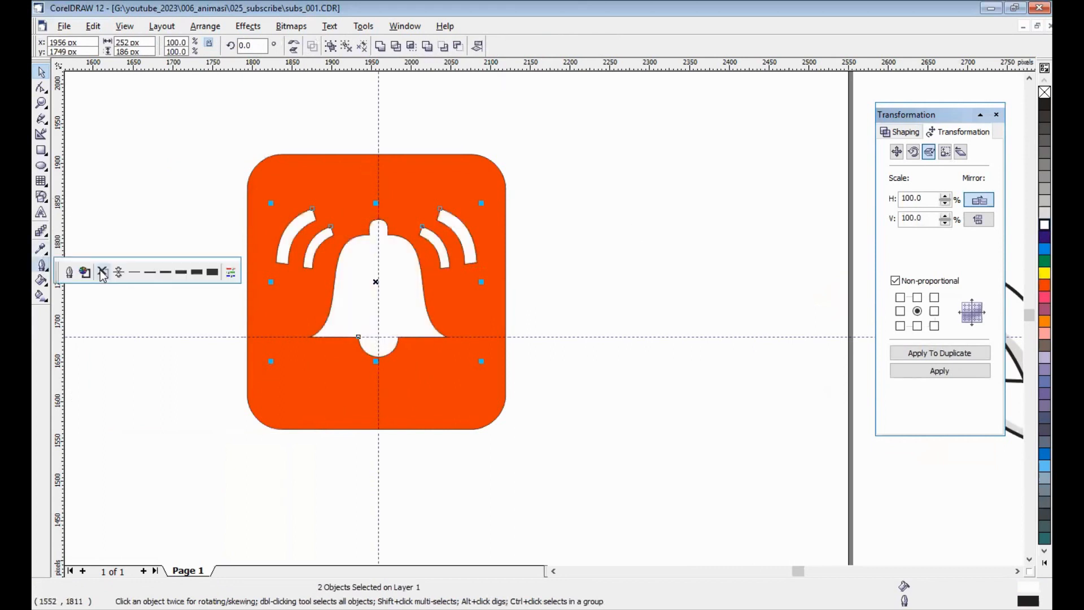
left_click(100, 272)
Thicken the black outline of the red rounded rectangle using a preset outline width
left_click(268, 167)
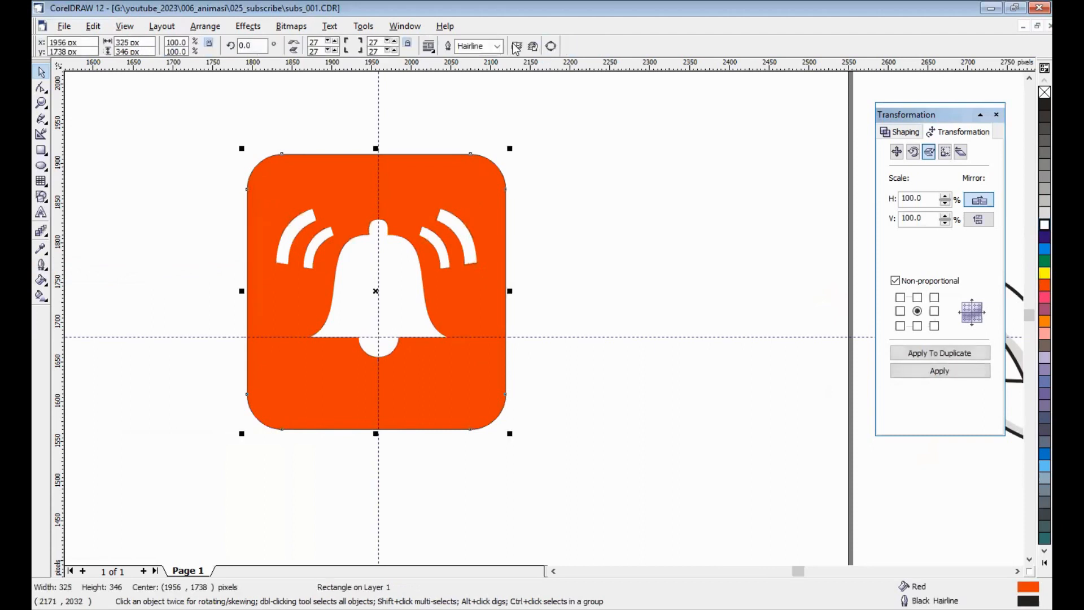
left_click(499, 46)
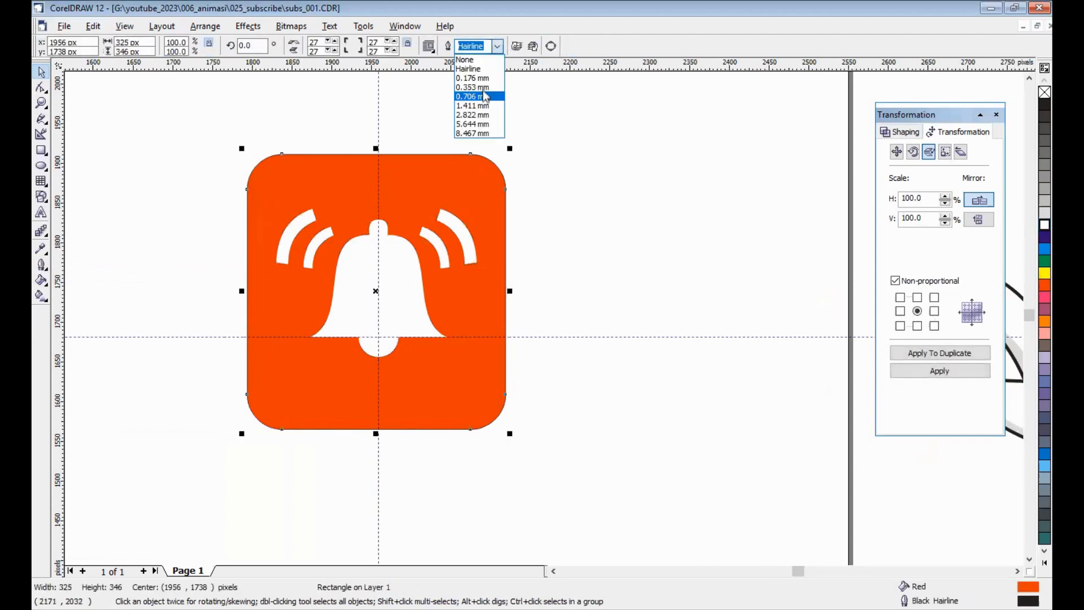
left_click(643, 247)
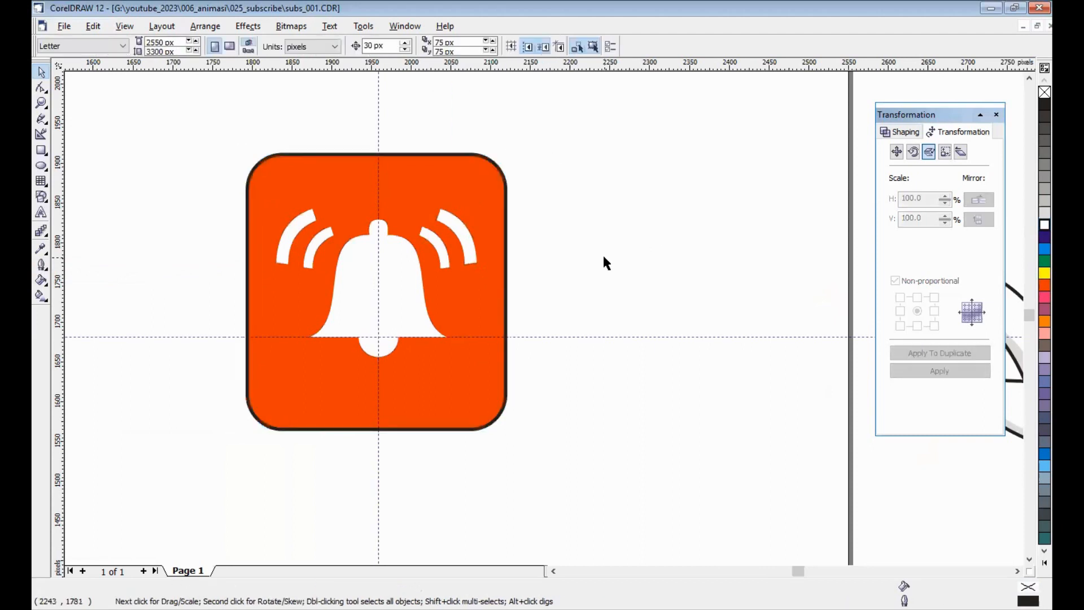
Group the bell and its sound-wave arcs together with the red rounded rectangle
scroll(601, 252, "down", 2)
left_click_drag(620, 383, 491, 176)
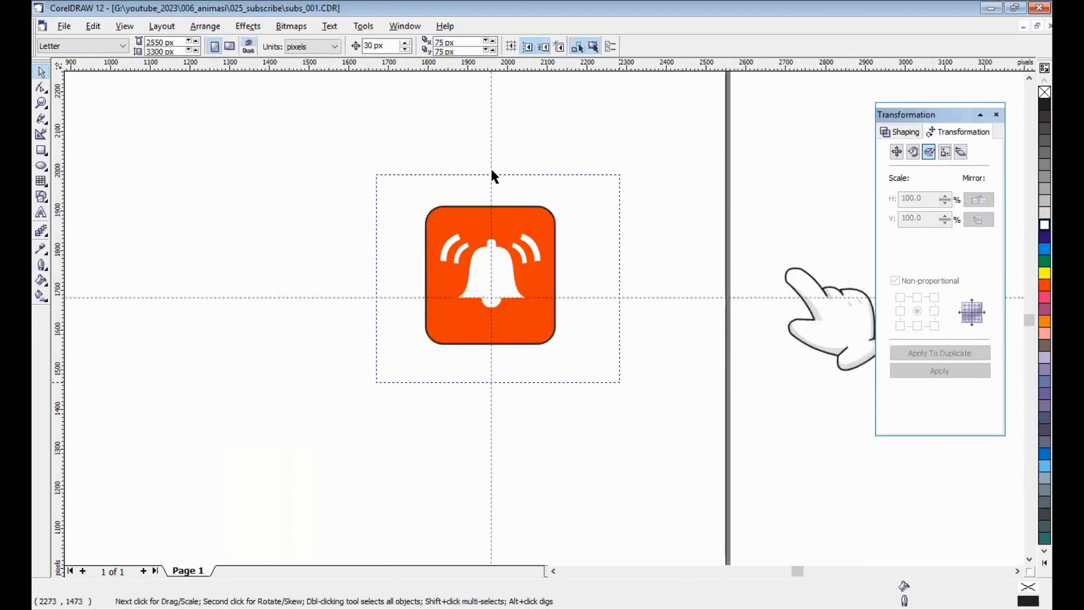
left_click_drag(279, 25, 209, 28)
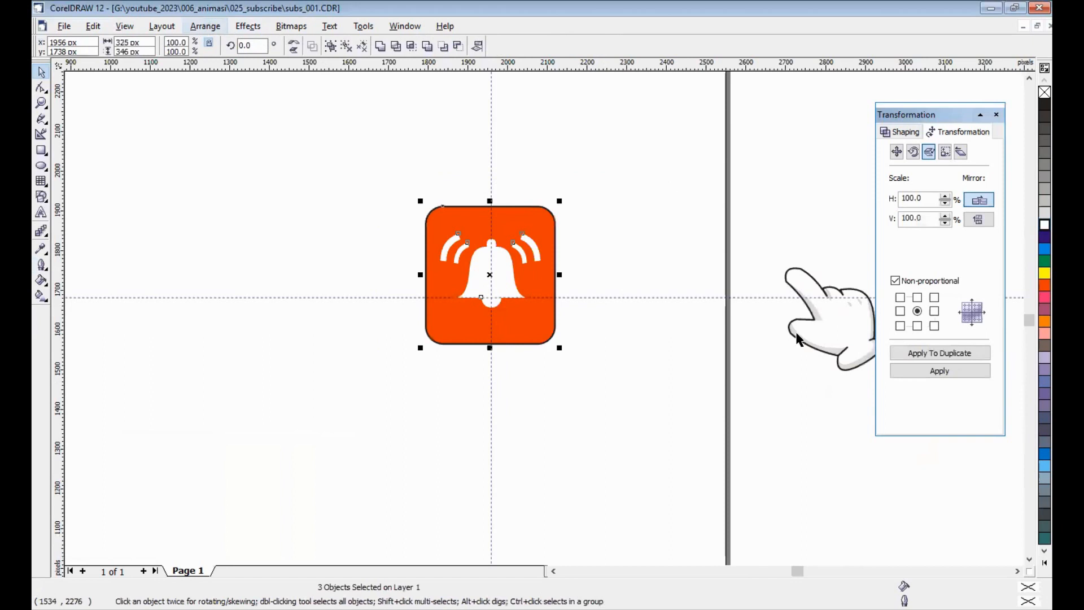
Move the hand group over to the red bell button, bring it to the front, and place it just beside the button
left_click_drag(753, 235, 932, 420)
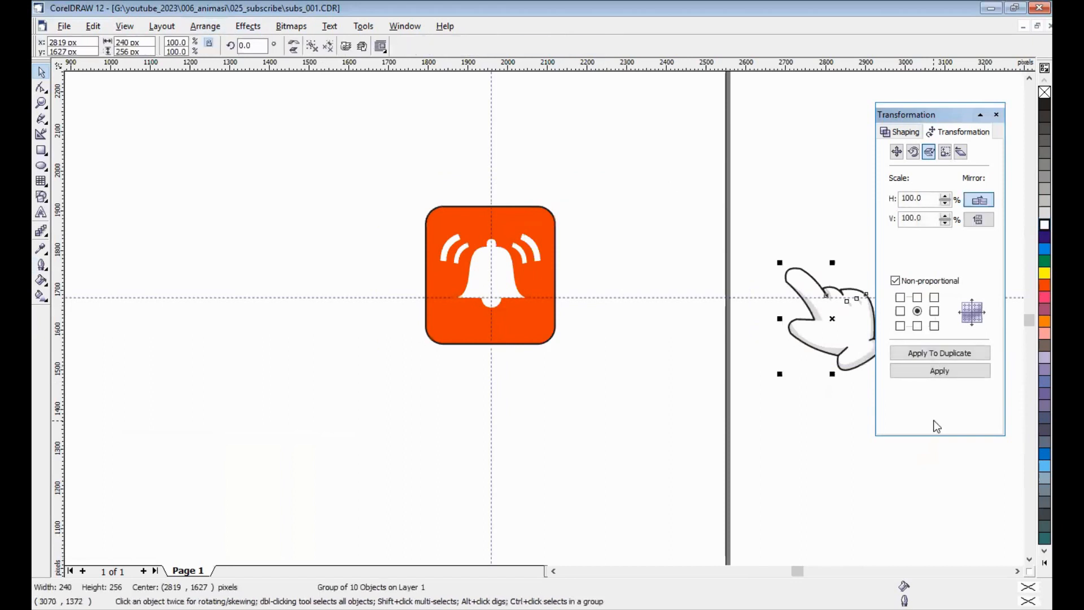
key("ctrl+z")
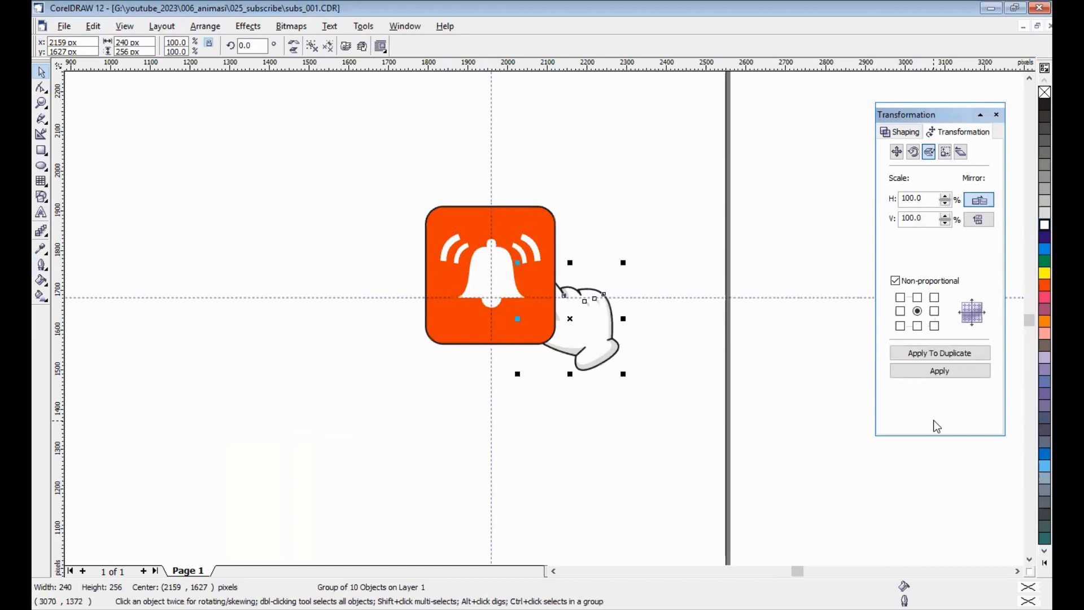
key("shift+Page_Up")
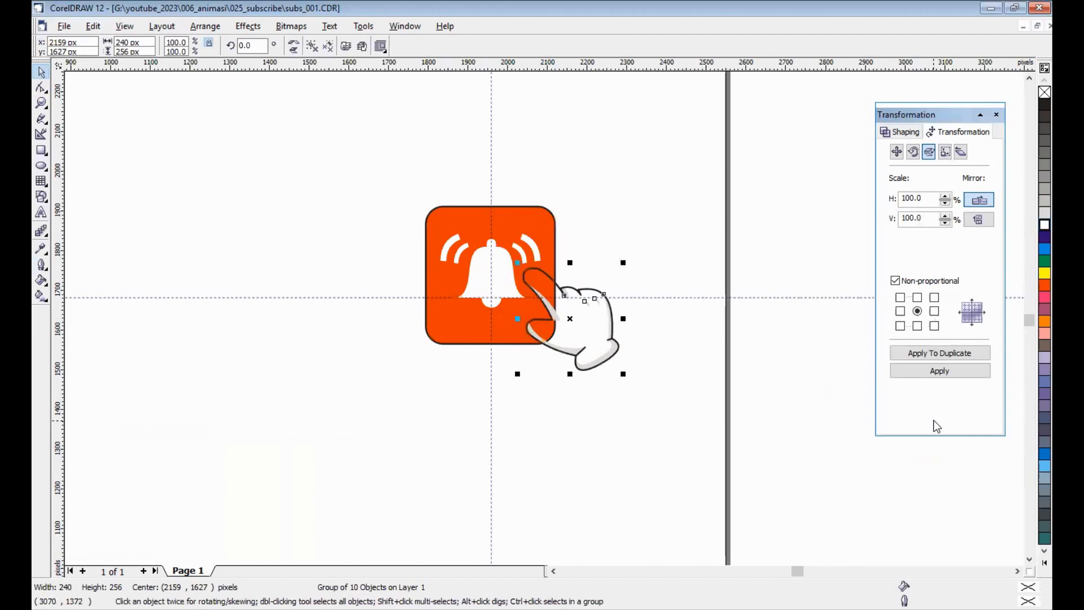
key("Right")
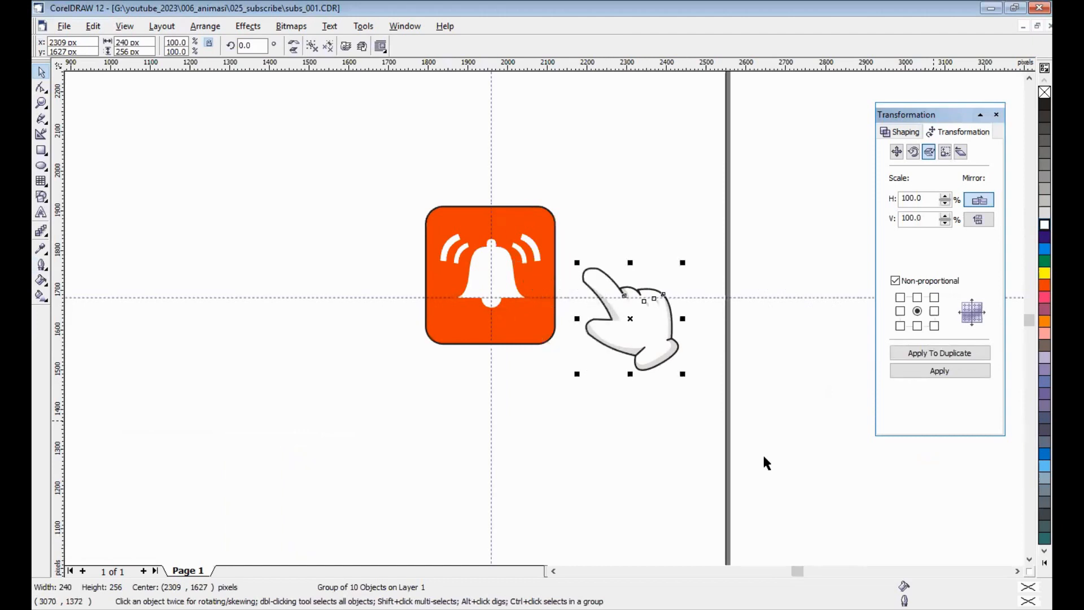
Ungroup the hand and duplicate its main black outline curve, moving the copy 240 px horizontally away from the original hand
key("Escape")
left_click_drag(564, 245, 760, 427)
left_click(361, 139)
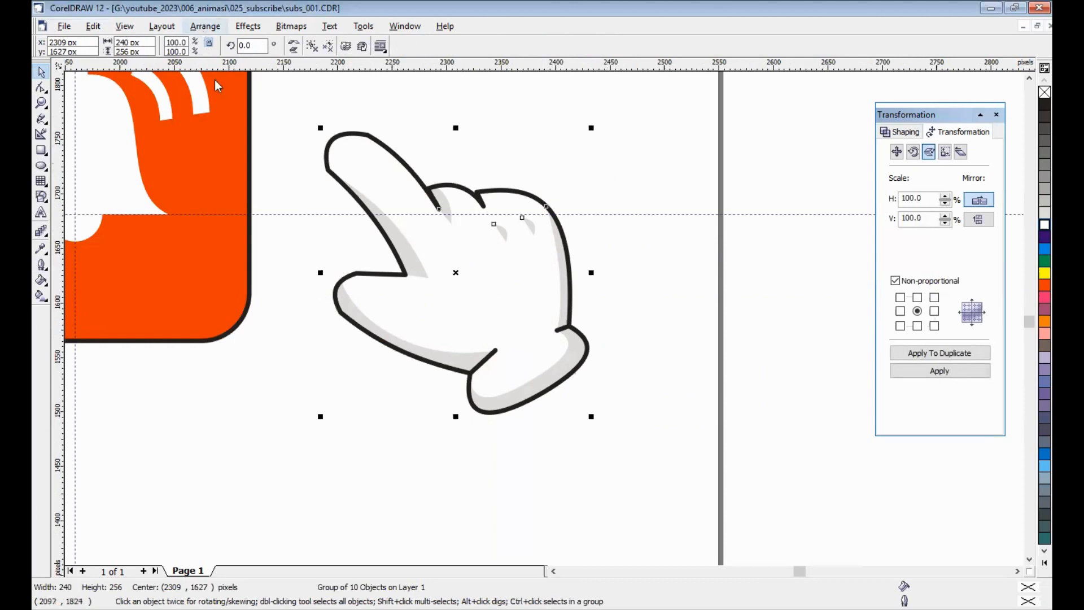
left_click(436, 136, "ctrl")
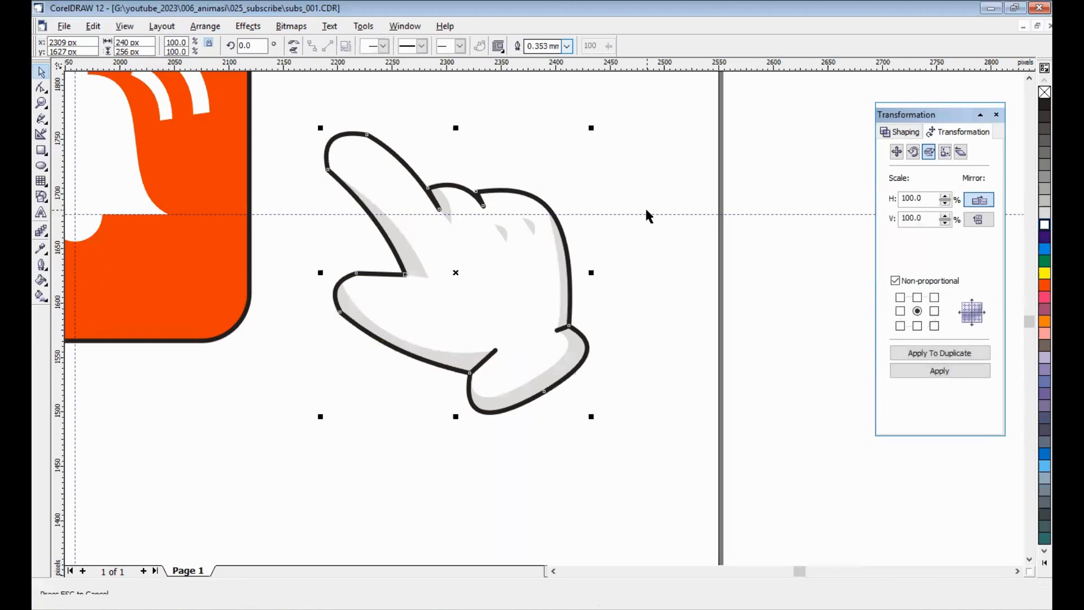
key("ctrl+d")
key("Right")
key("Right")
key("Right")
key("Right")
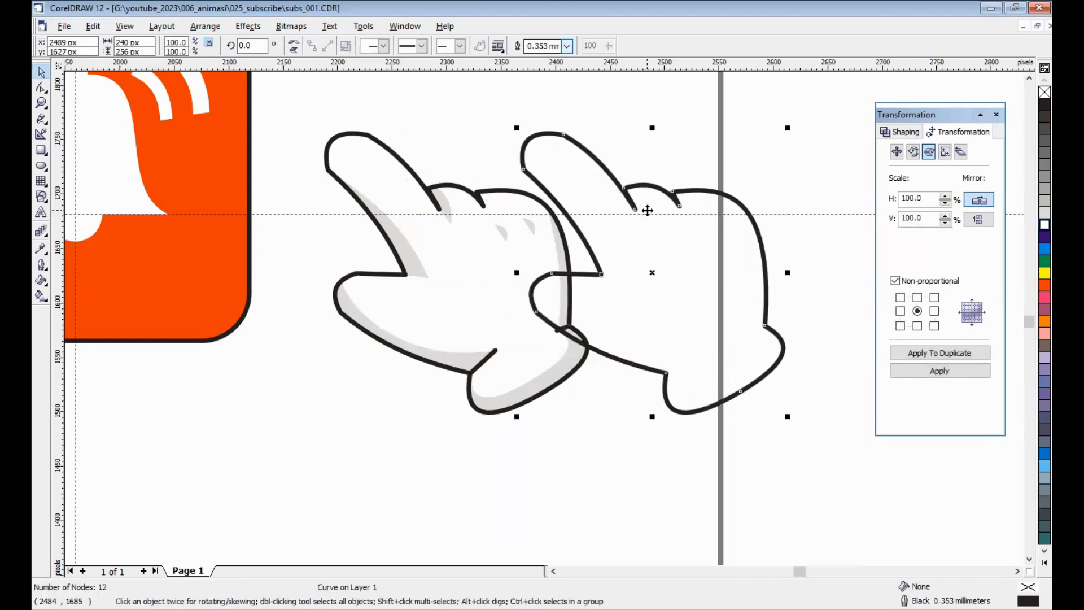
Fill the duplicated hand outline with white and set its outline width to None
left_click(1030, 223)
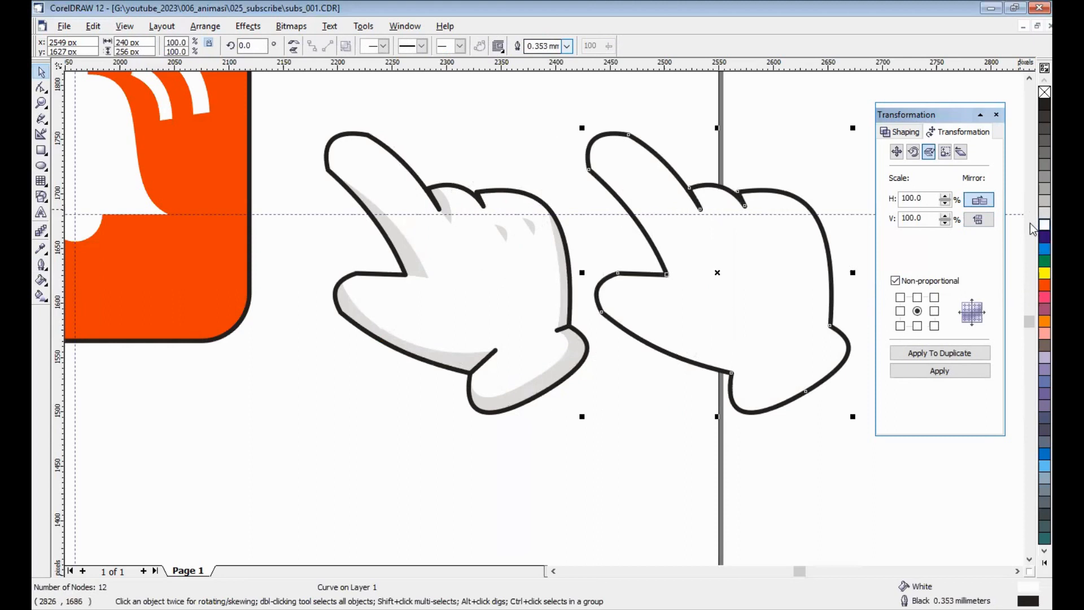
left_click(568, 49)
left_click(567, 48)
left_click(564, 75)
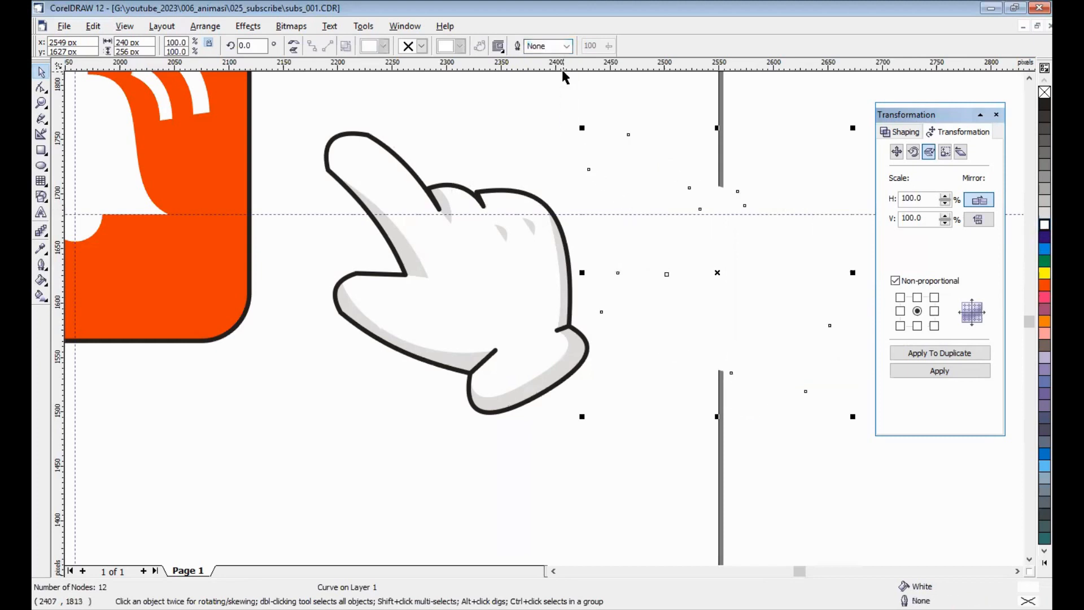
Move the white hand shape back exactly onto the original hand and order it behind the outlines and shading
key("Left")
key("Left")
key("Left")
key("Left")
key("Left")
key("Left")
key("Left")
key("Left")
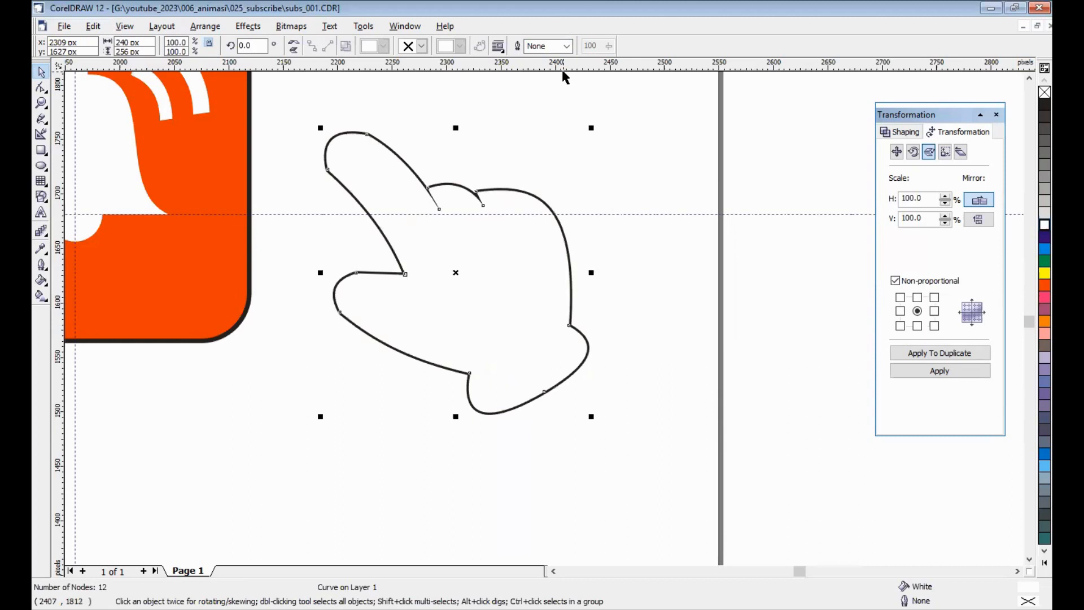
key("ctrl+Page_Down")
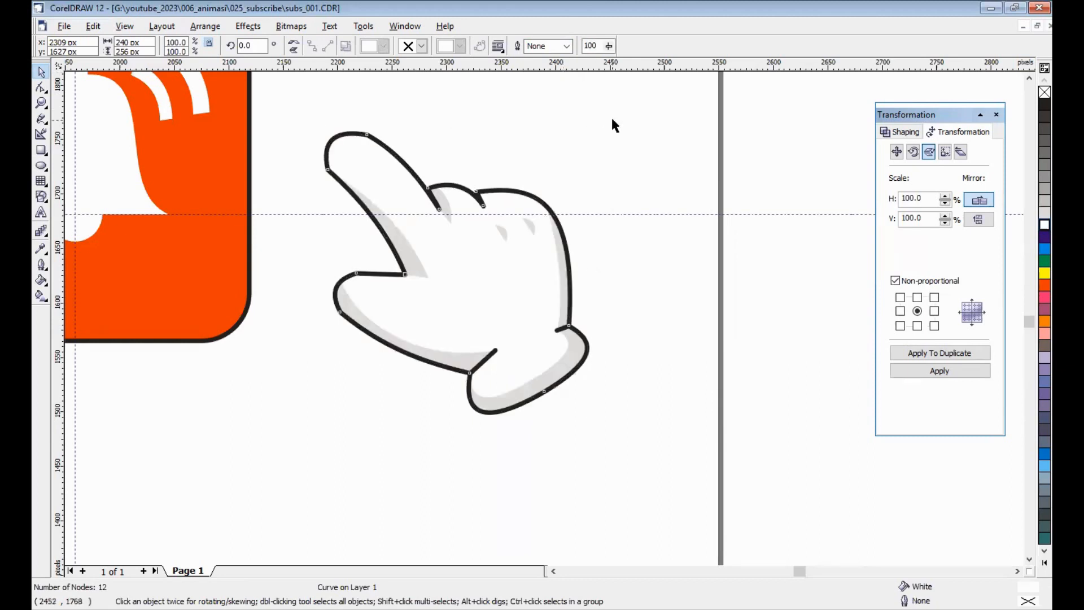
Group all the hand parts and move the group 240 px towards the bell so the pointing finger overlaps it
left_click_drag(300, 99, 722, 468)
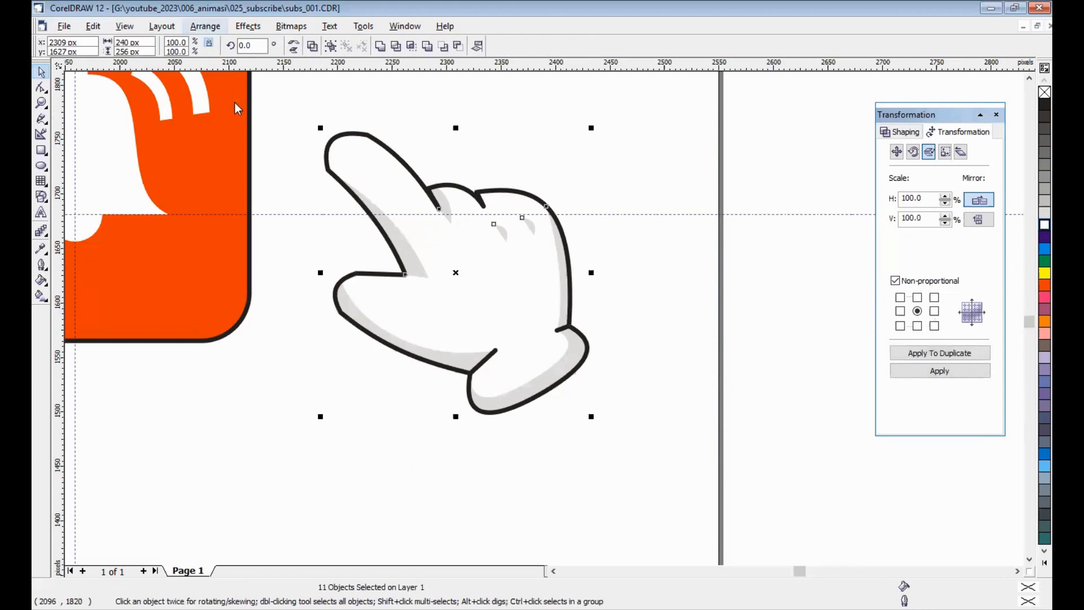
key("Left")
key("Left")
key("Left")
key("Left")
key("Left")
key("Left")
key("Left")
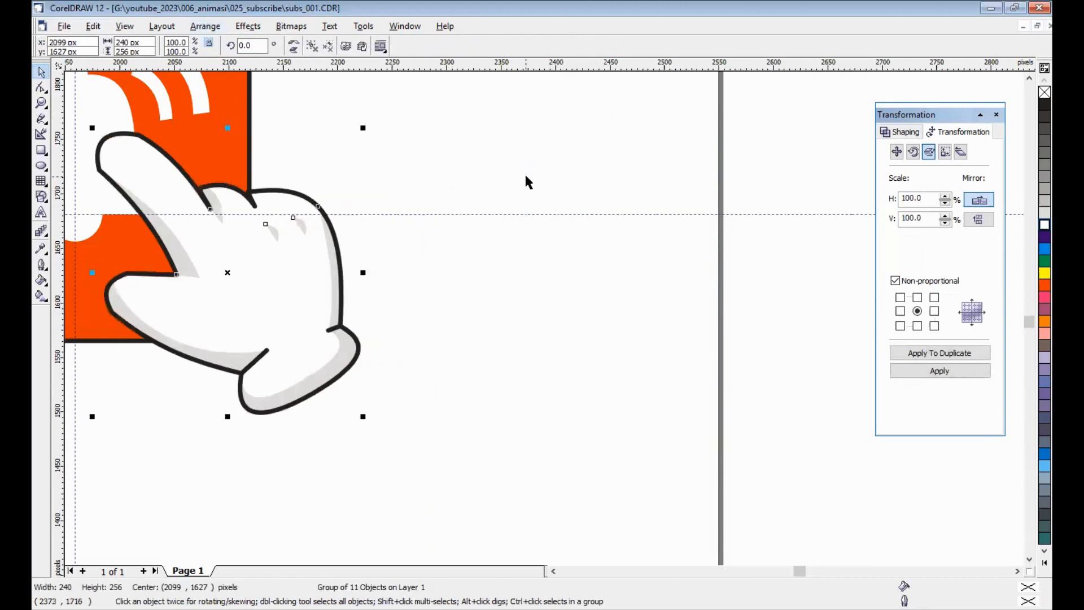
key("Left")
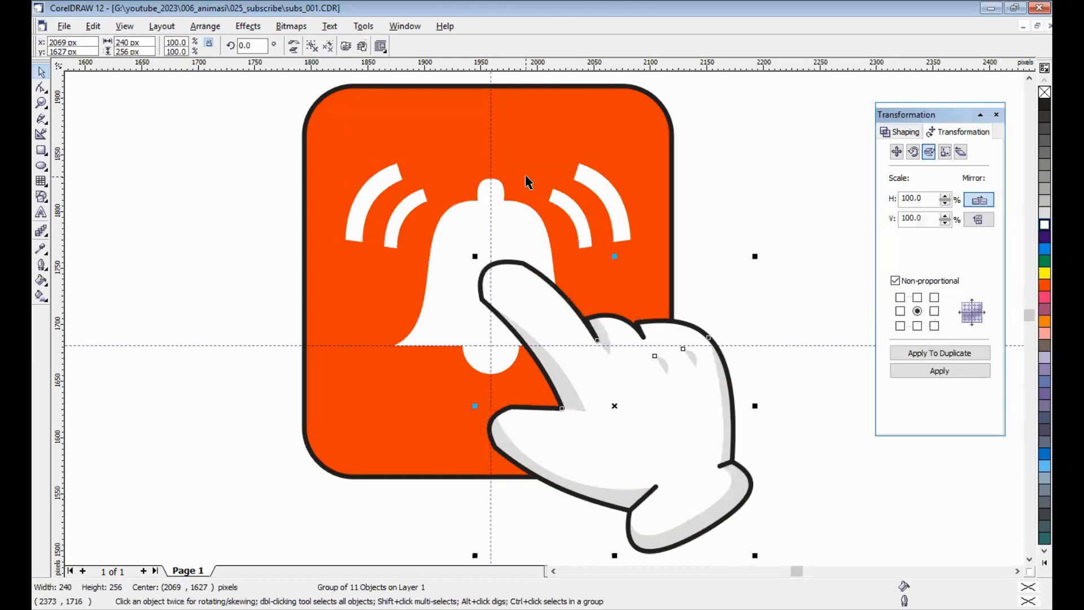
left_click(748, 161)
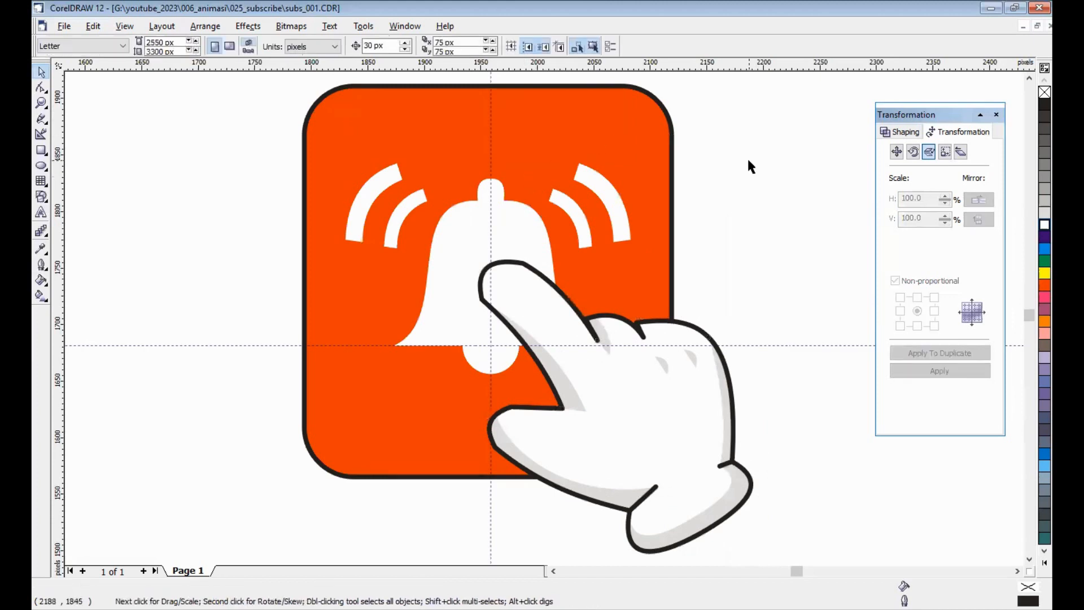
key("Left")
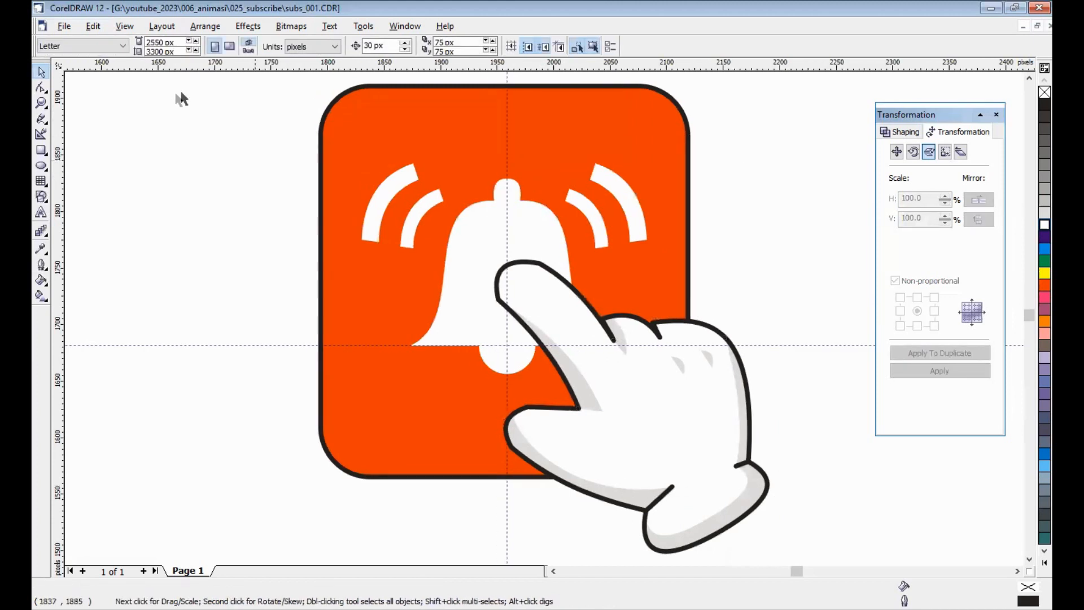
left_click(63, 27)
left_click(432, 270)
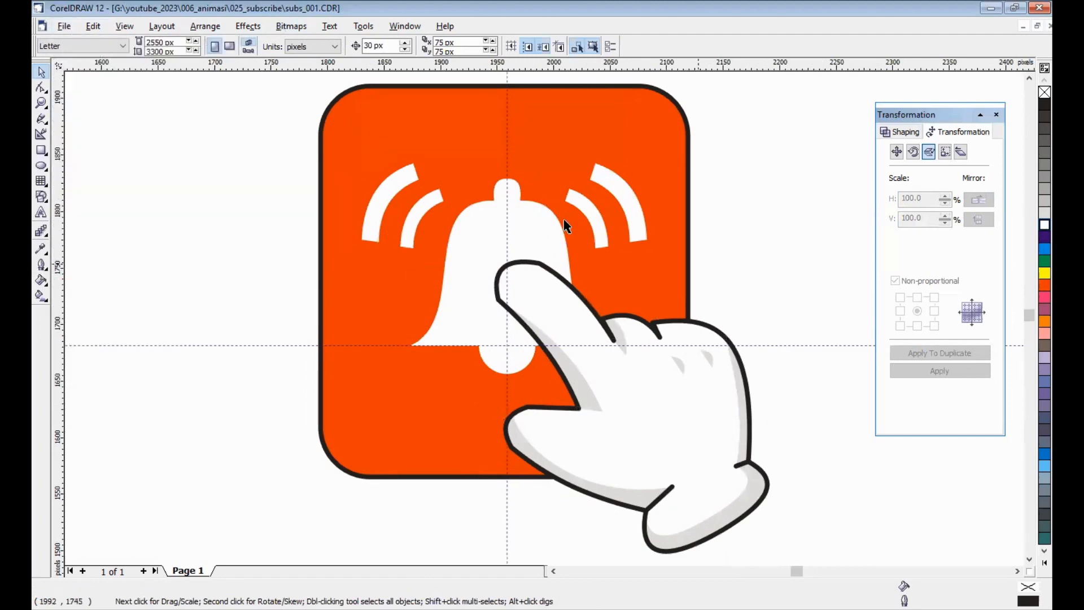